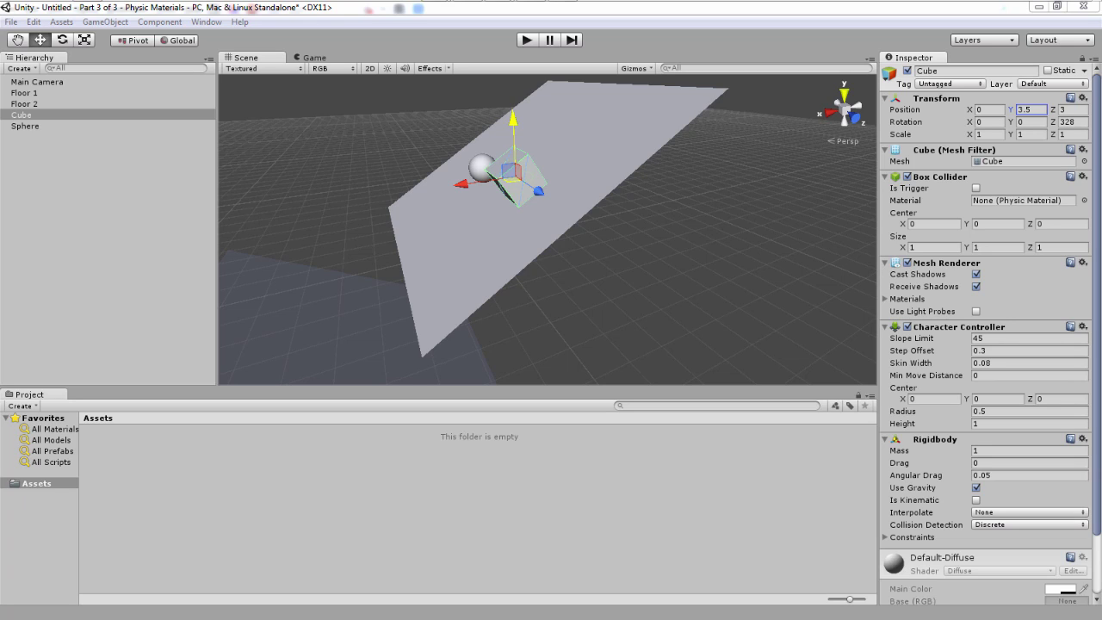
- Start a new project from the File menu, then close that setup without creating anything
click(20, 23)
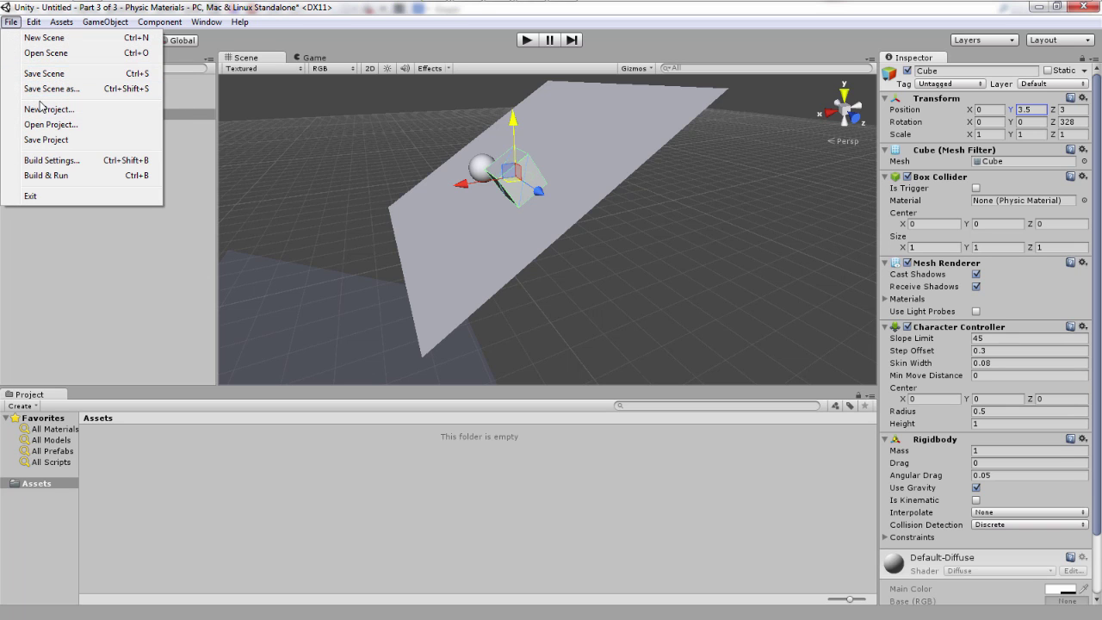
click(34, 111)
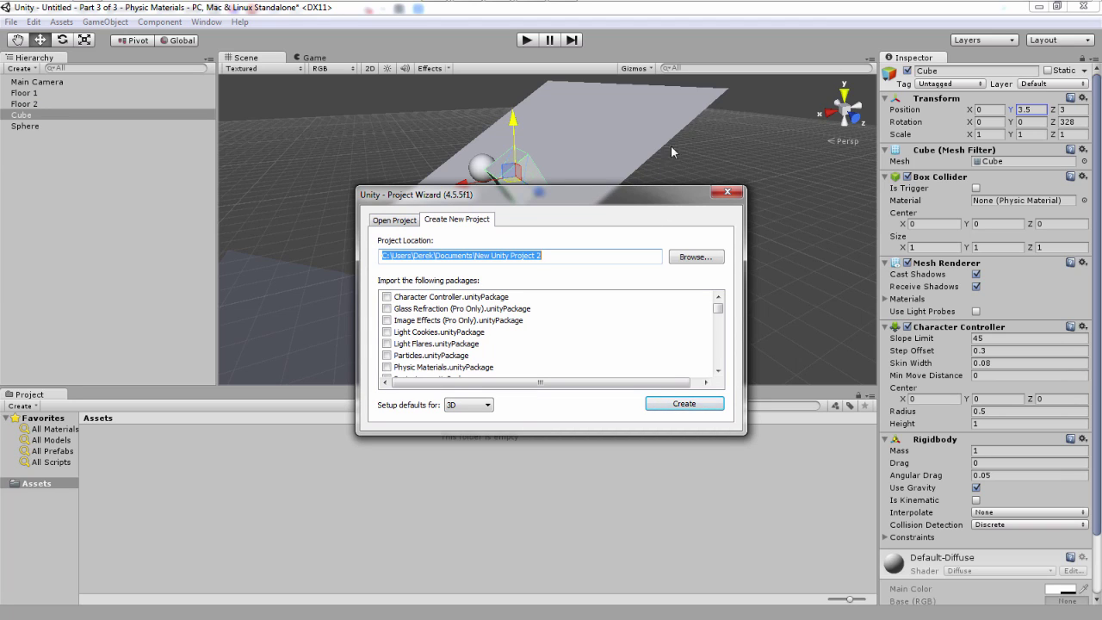
mouse_move(353, 23)
click(728, 192)
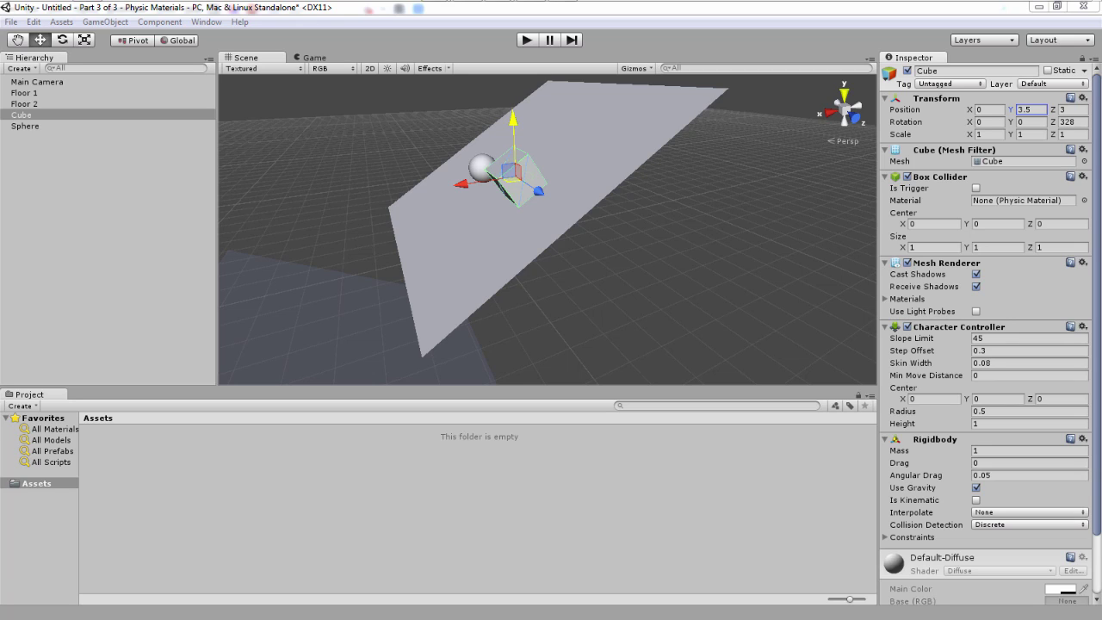
- Select Floor 1 and browse GameObject > Create Other without adding an object
click(92, 92)
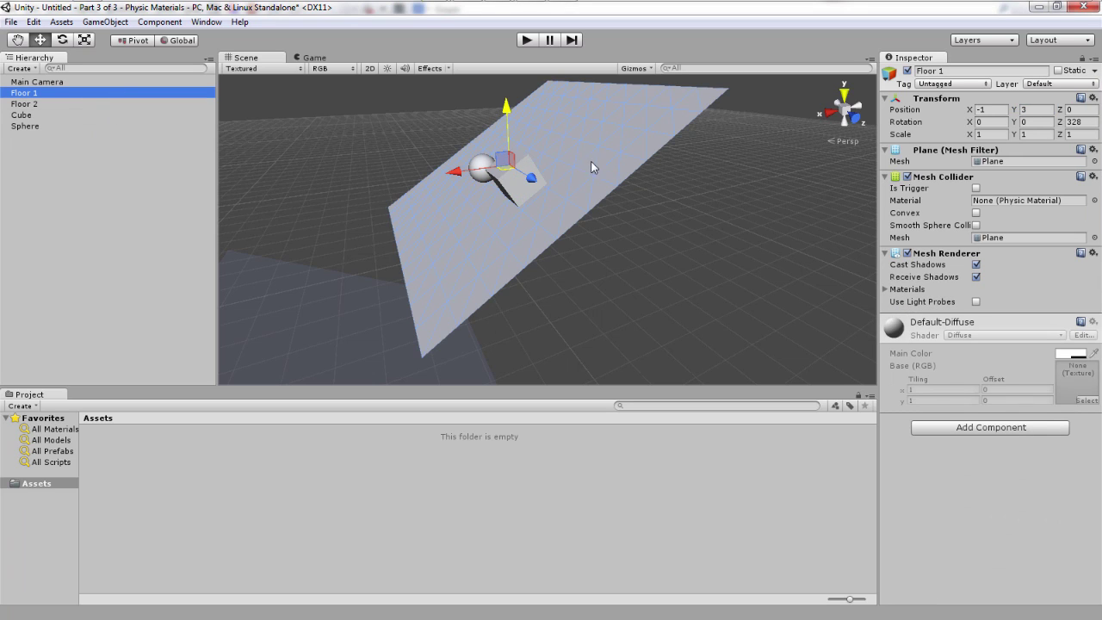
click(104, 22)
mouse_move(167, 68)
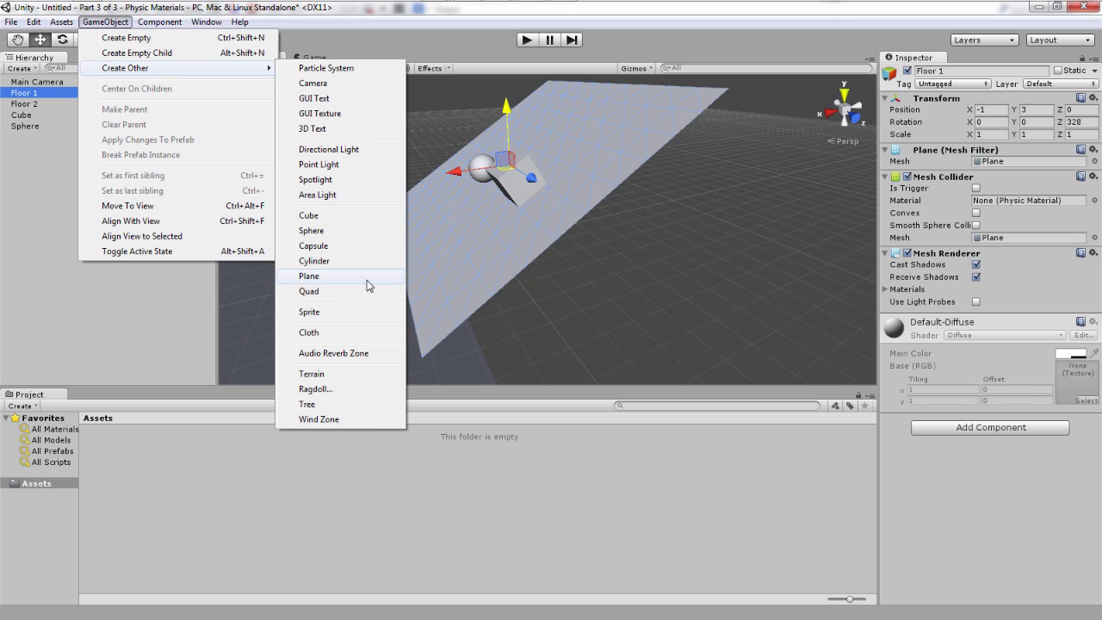
click(715, 43)
- Show Floor 2's settings: position 5, -3, 0, rotation 32 on Z, and Mesh Collider
click(78, 92)
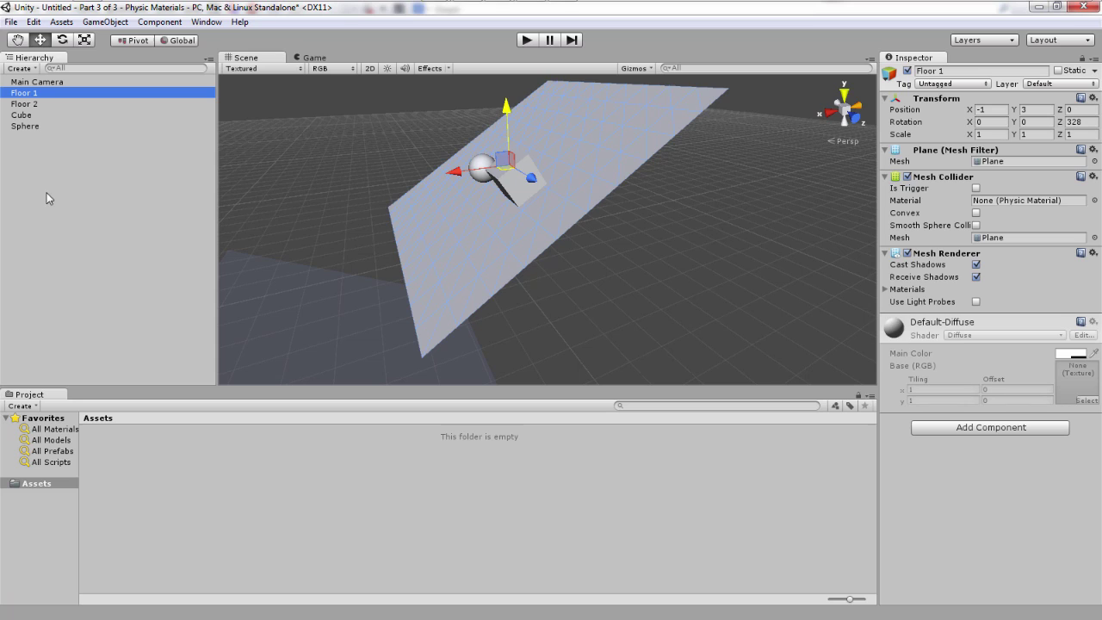
click(47, 104)
click(956, 71)
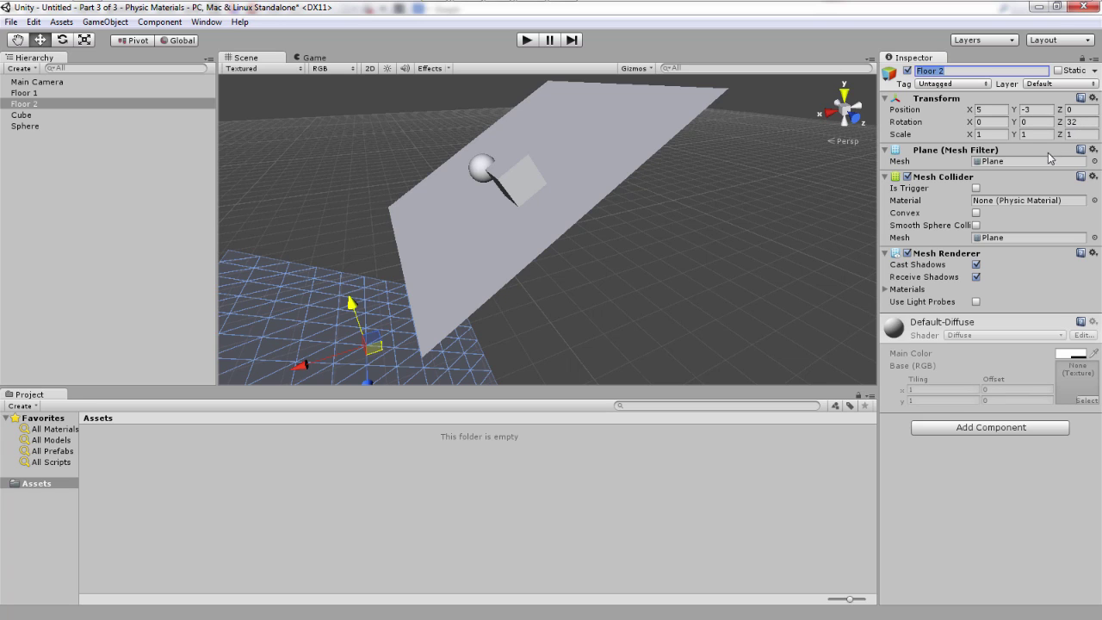
- Select the Cube and browse GameObject > Create Other without adding anything
click(78, 115)
click(105, 21)
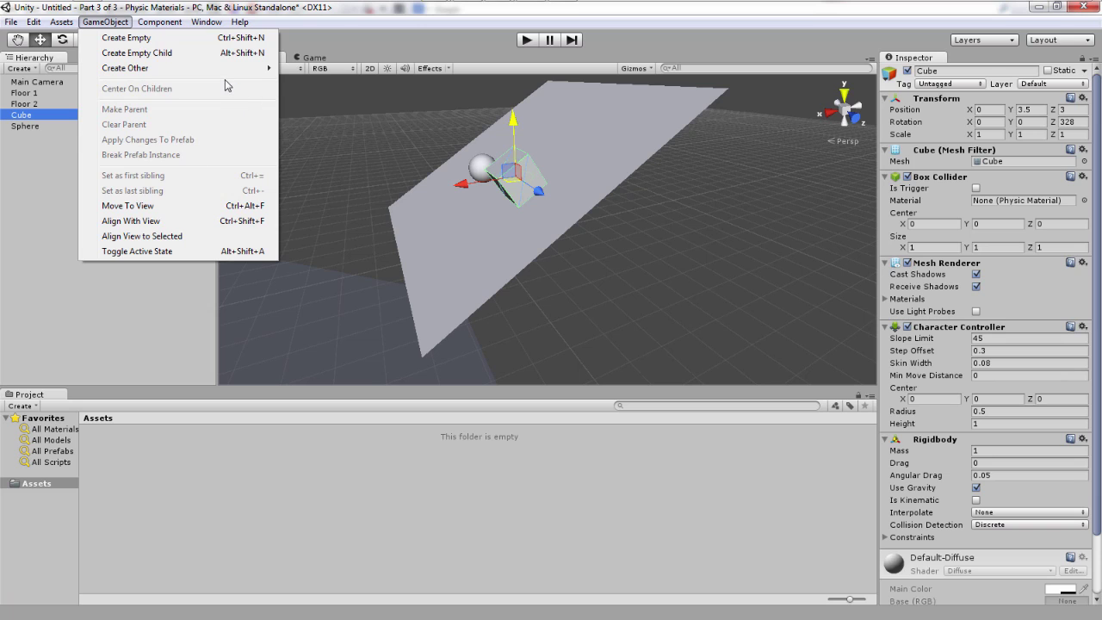
mouse_move(224, 68)
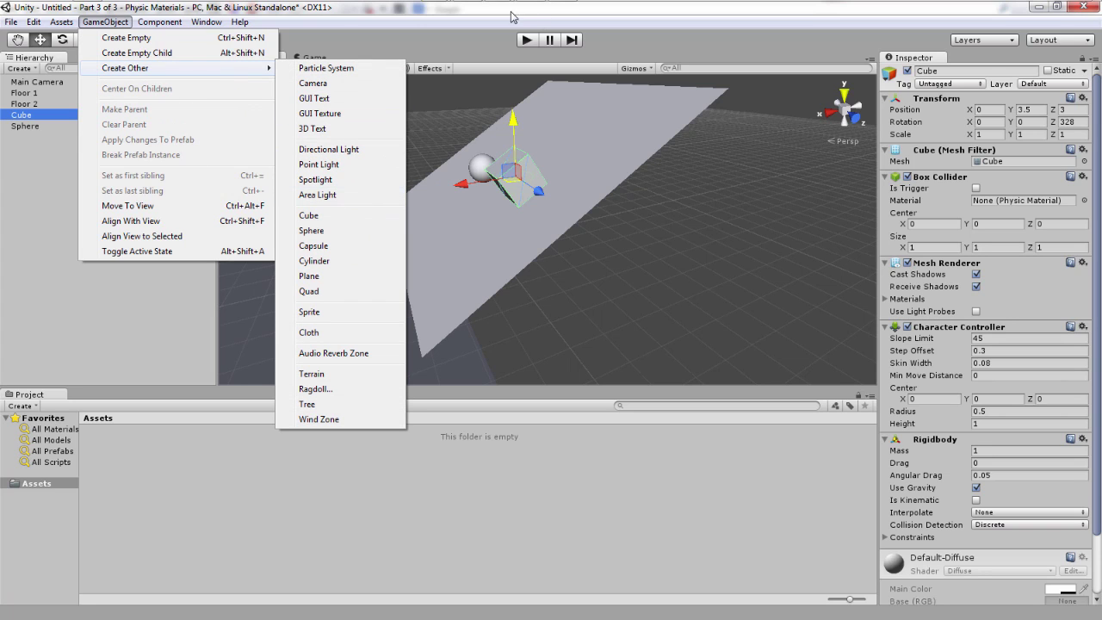
click(499, 40)
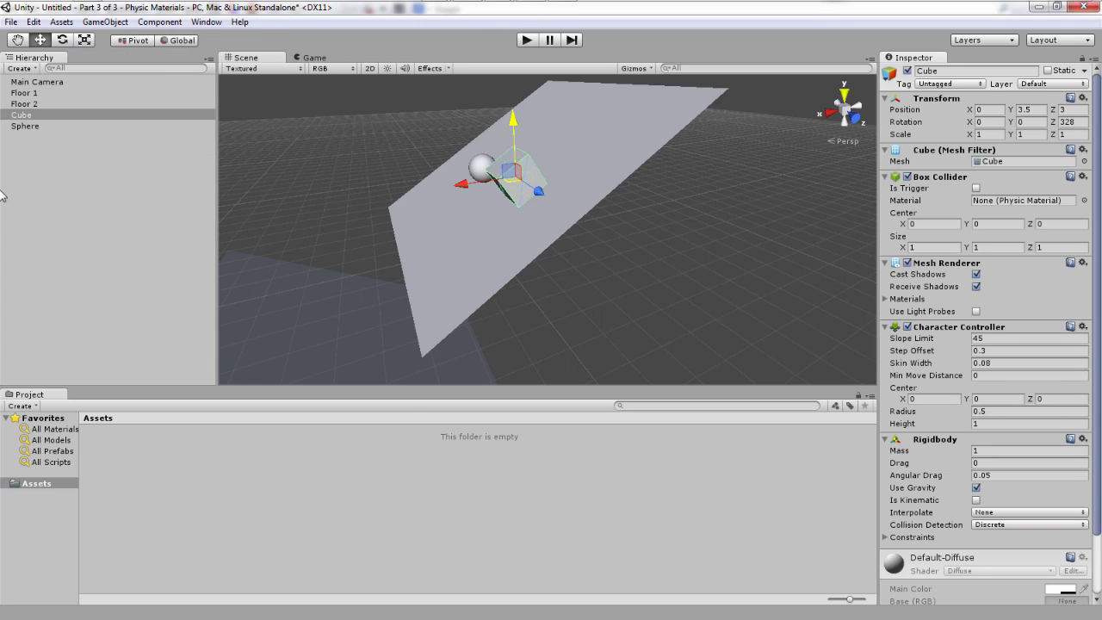
click(60, 117)
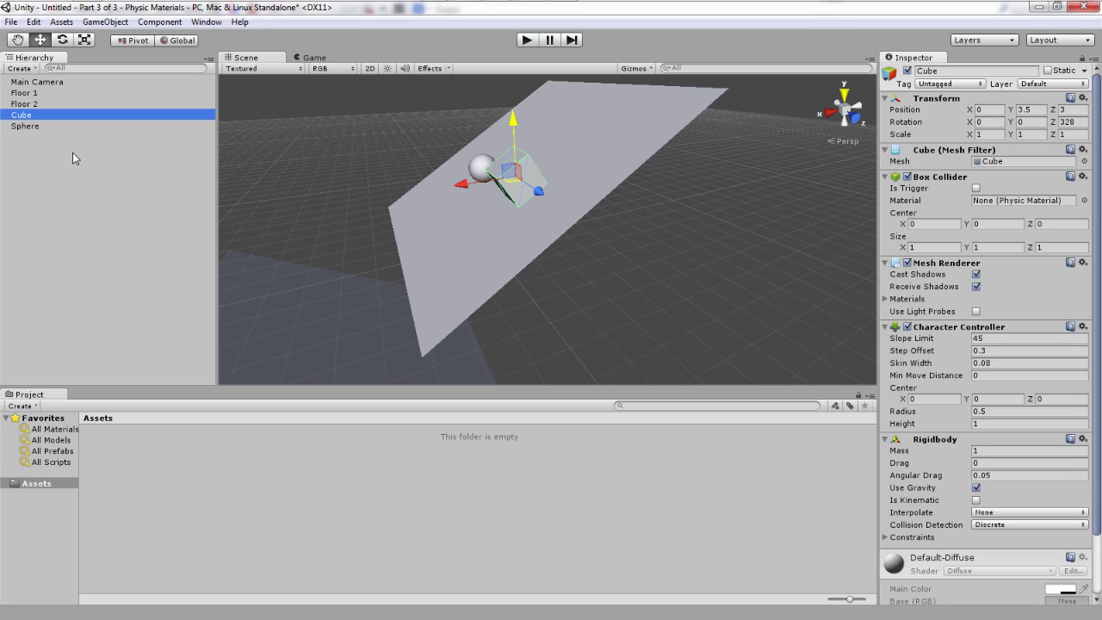
- Inspect the Sphere's collider and Rigidbody, browse Component > Physics, then reselect the Cube
click(61, 125)
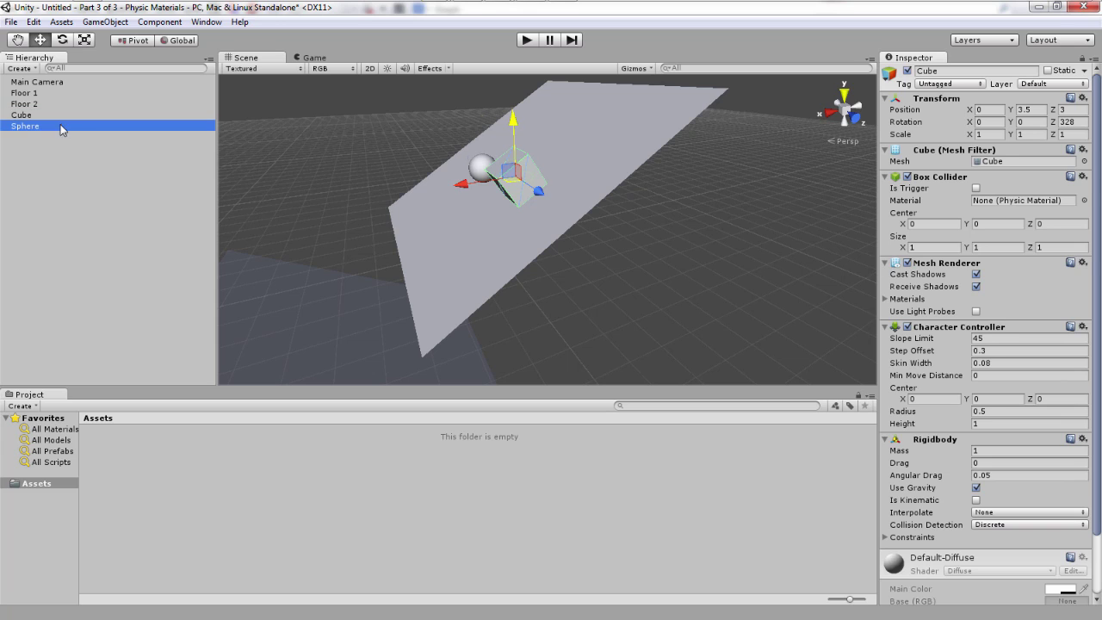
click(121, 22)
mouse_move(140, 75)
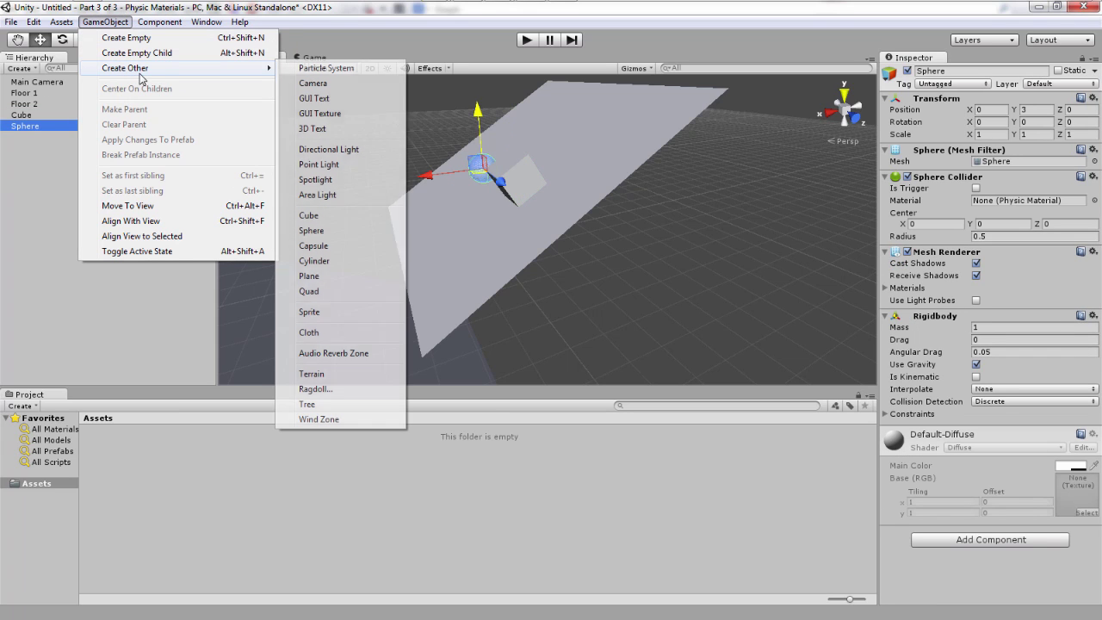
click(630, 58)
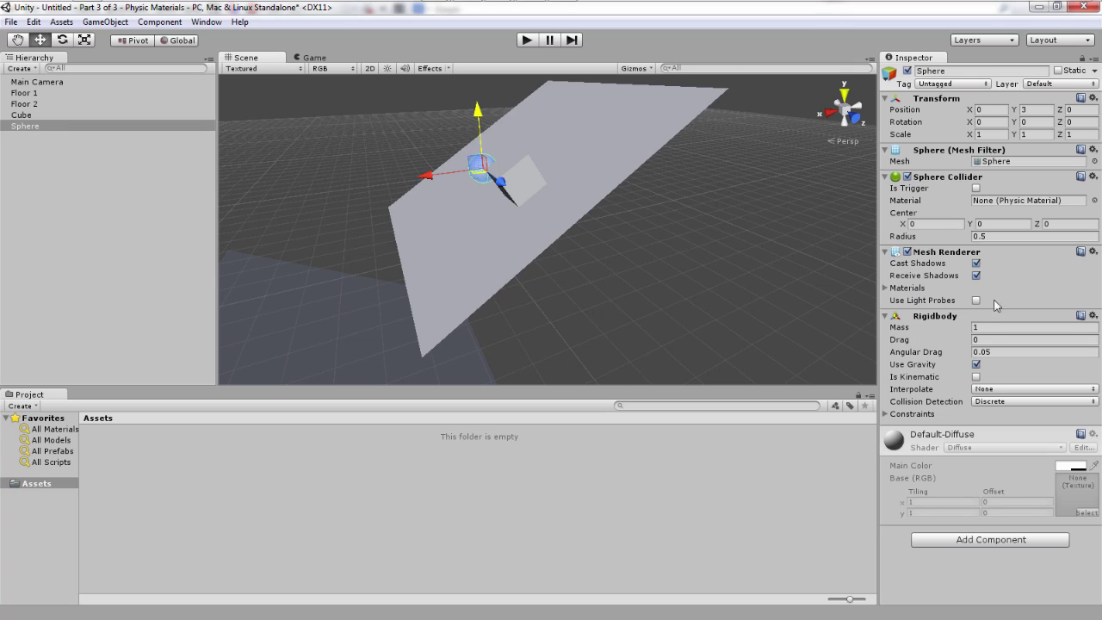
click(160, 22)
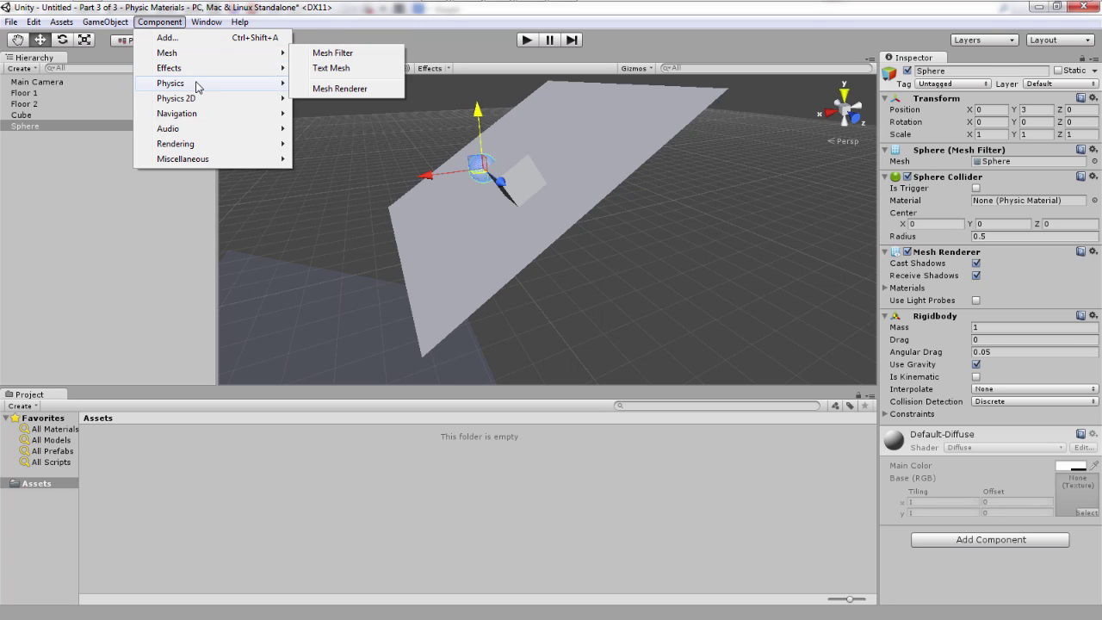
mouse_move(197, 87)
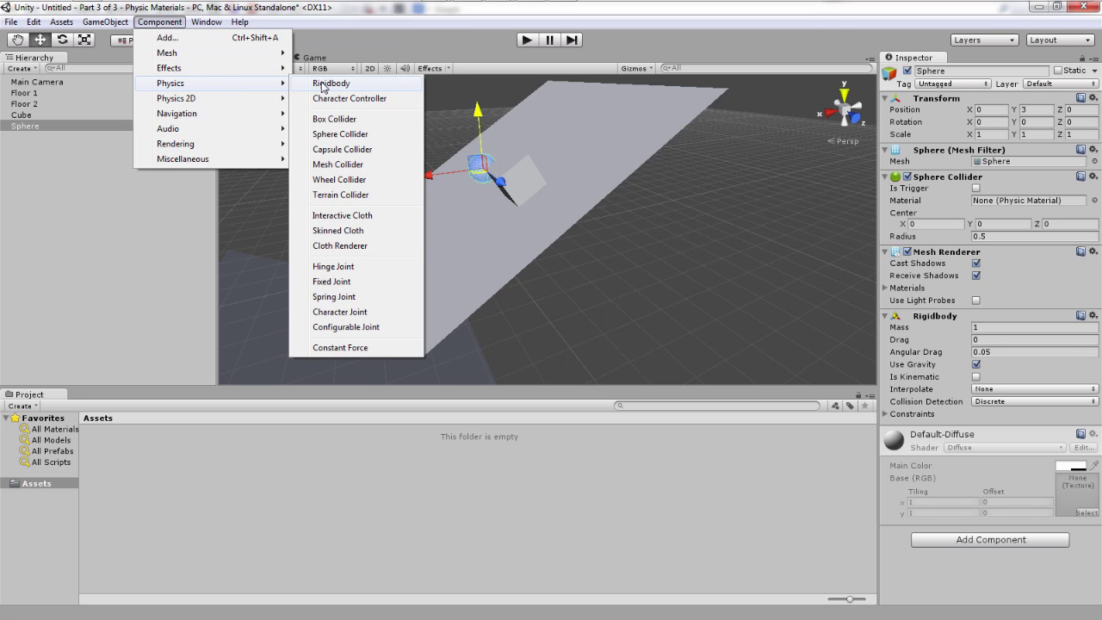
click(282, 84)
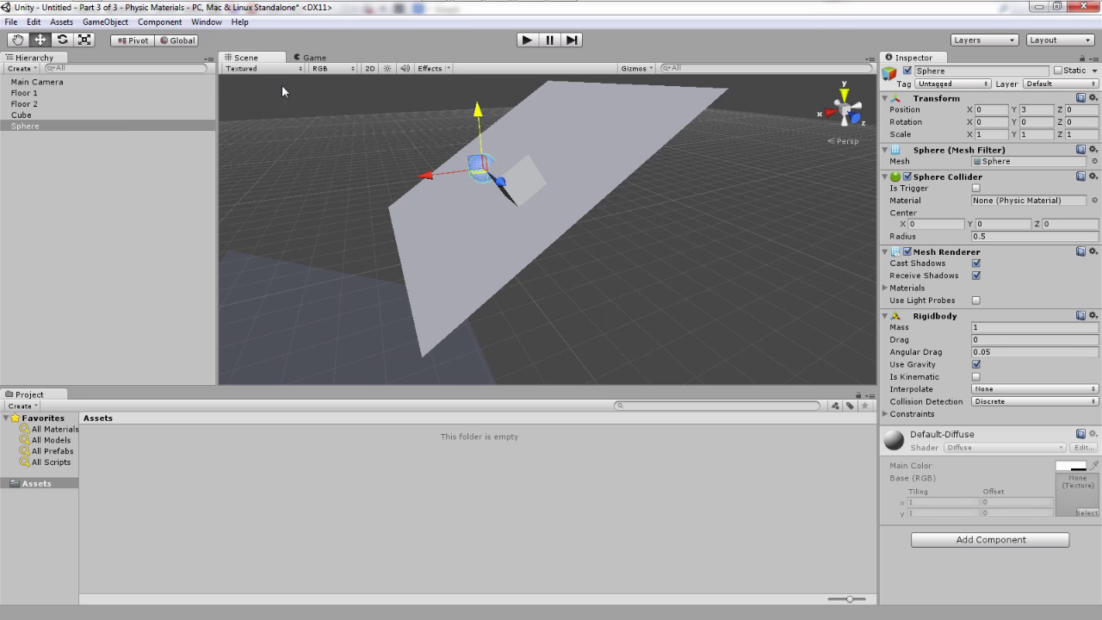
click(43, 115)
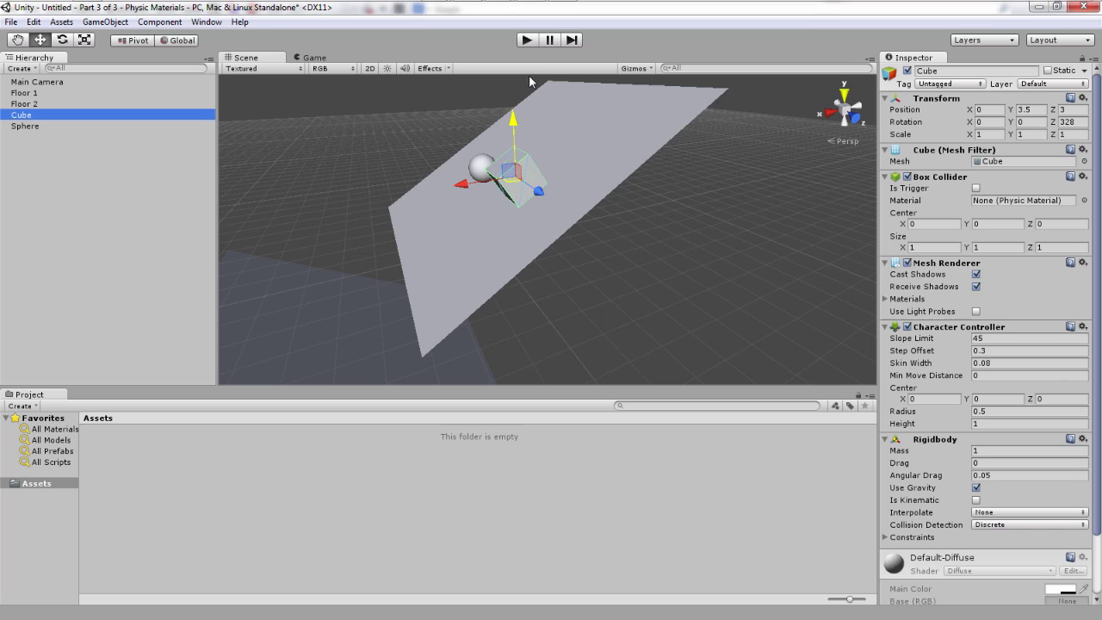
click(526, 39)
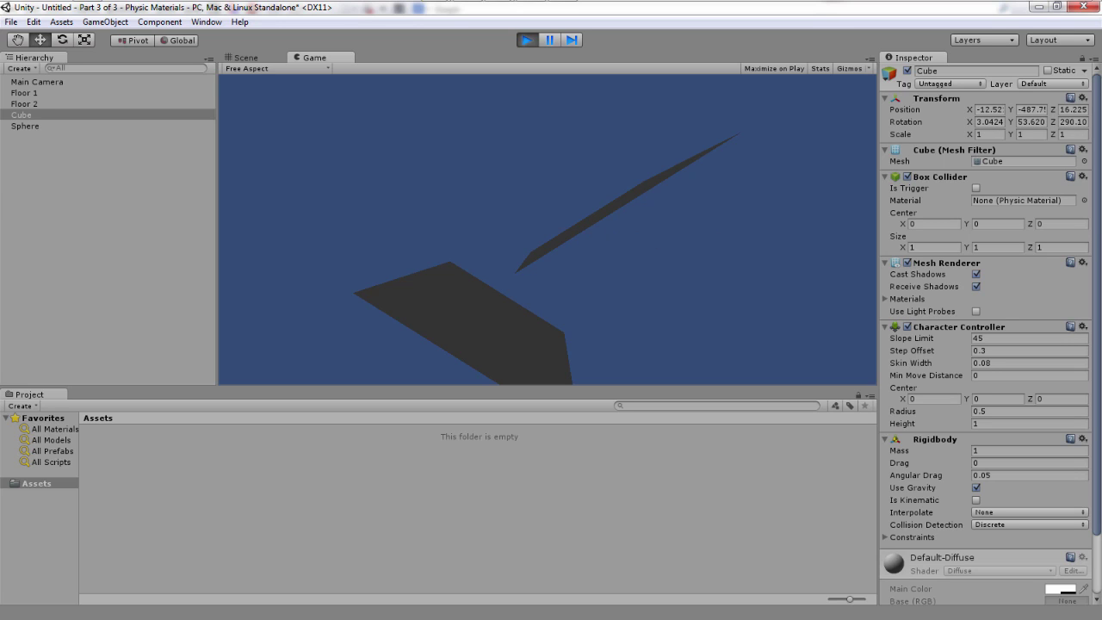
click(526, 43)
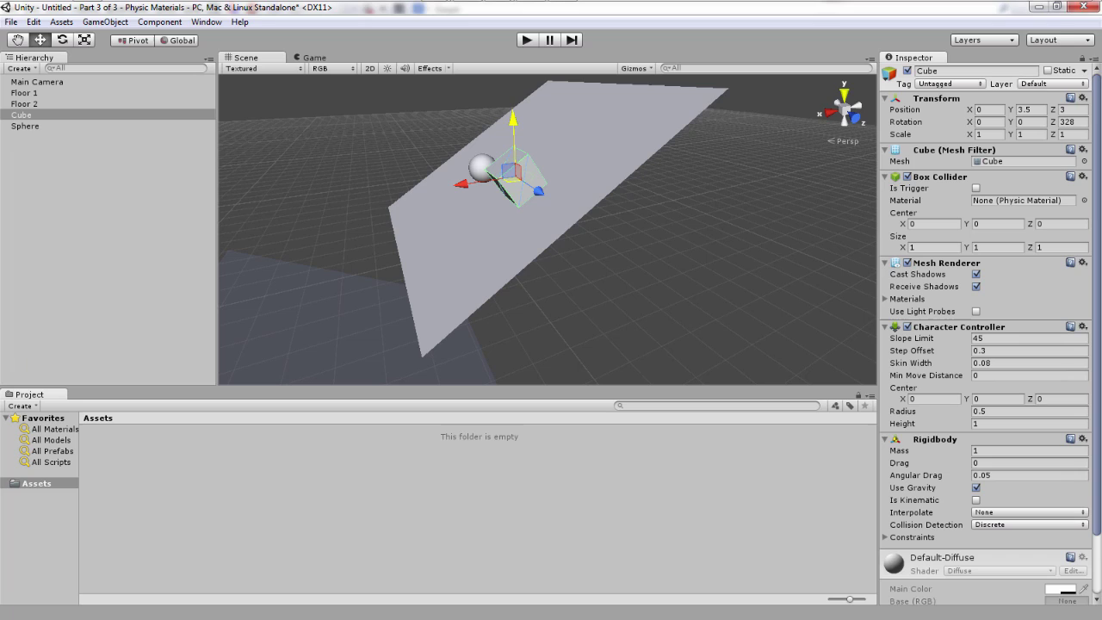
- Create a folder named 'My Materials' inside Assets and open the empty folder
click(36, 484)
right_click(161, 453)
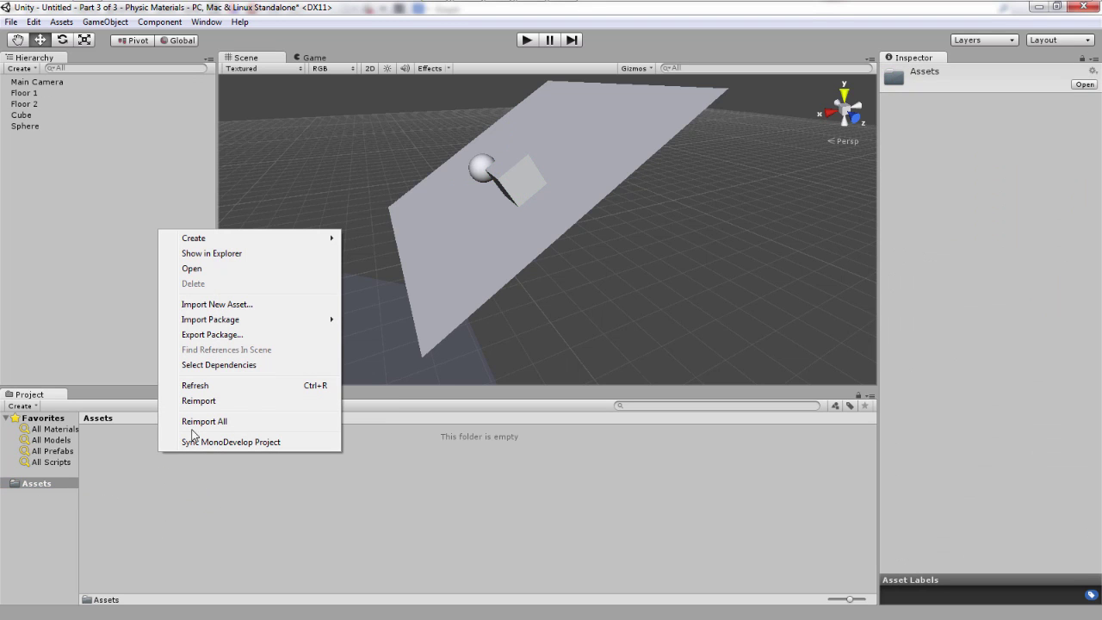
right_click(157, 503)
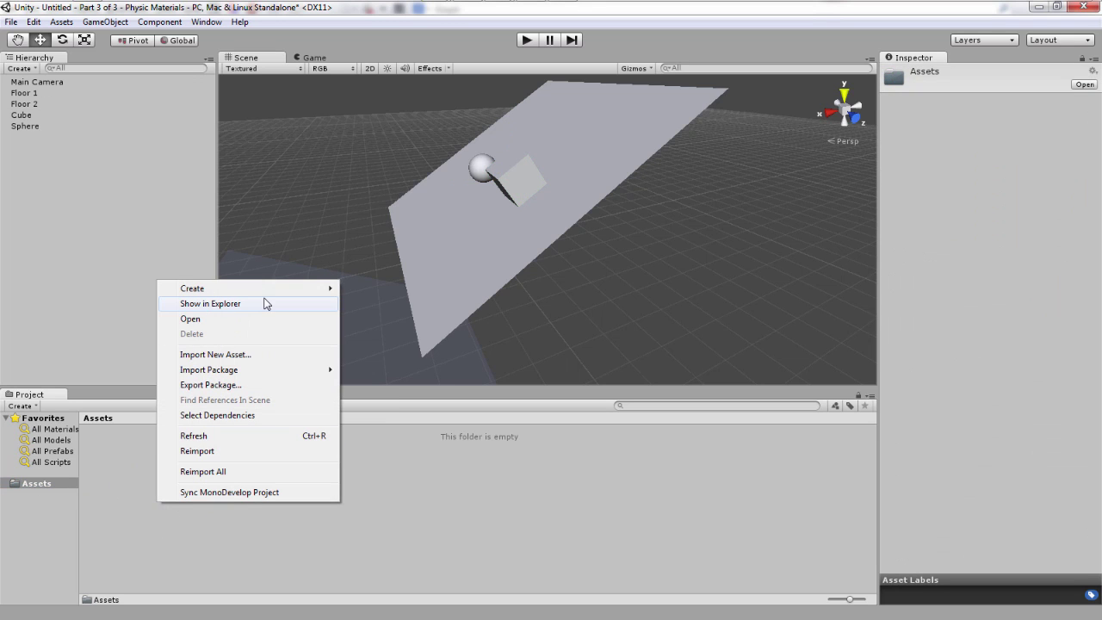
mouse_move(277, 290)
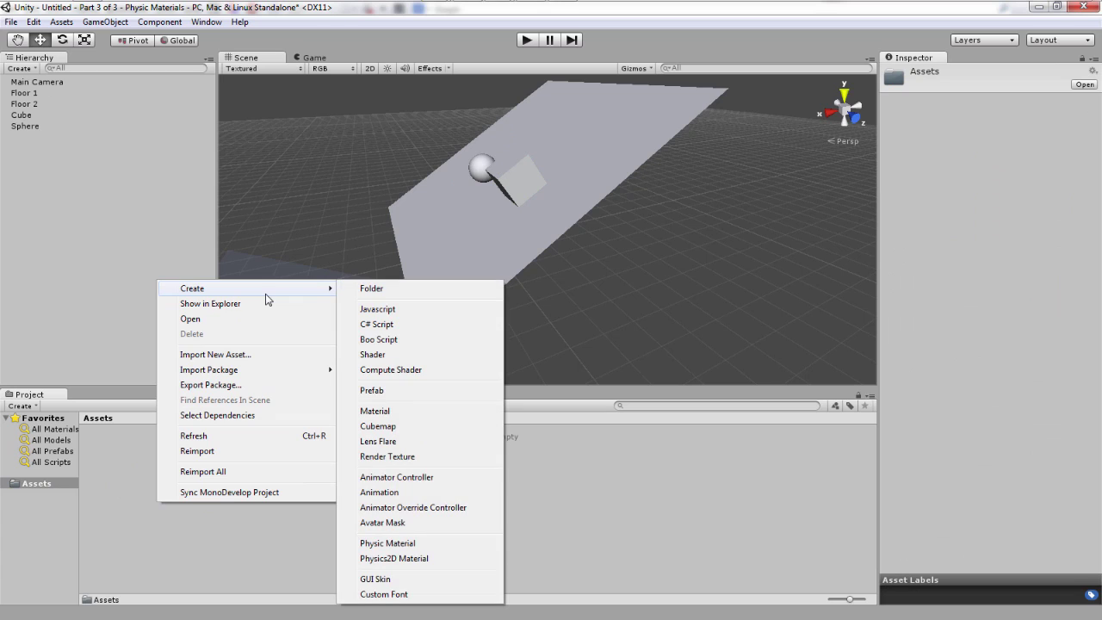
click(388, 290)
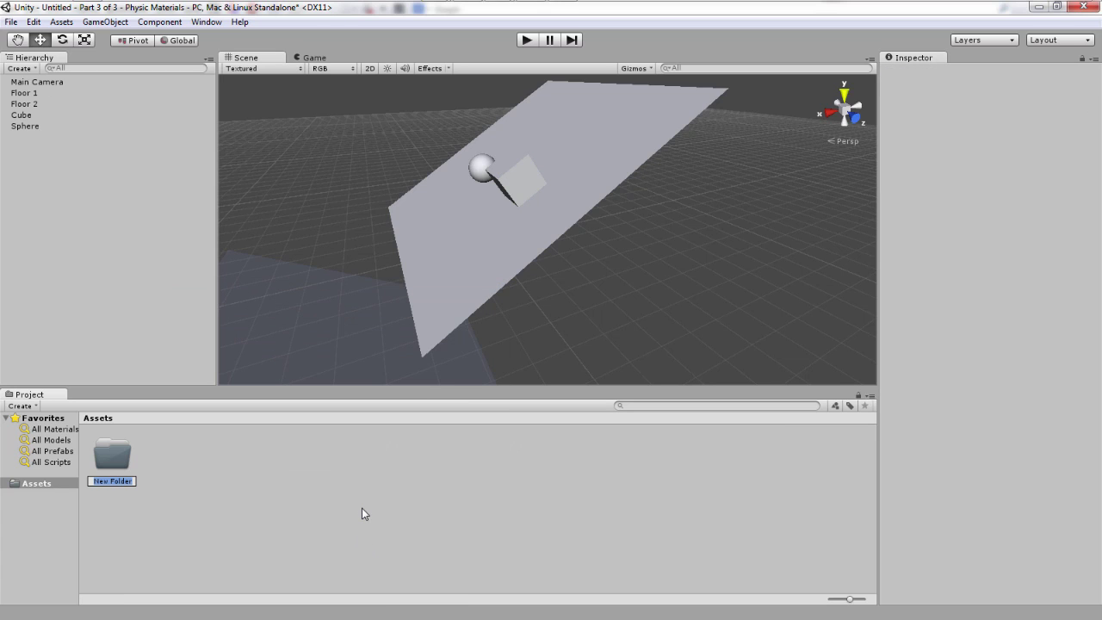
text(My Materials)
key(Return)
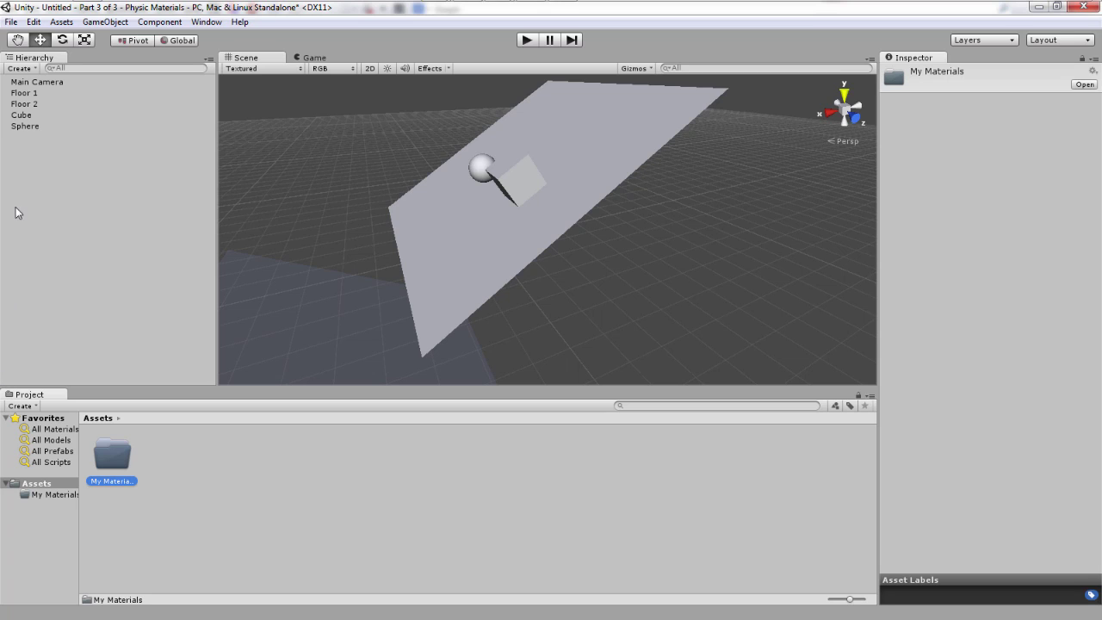
double_click(124, 457)
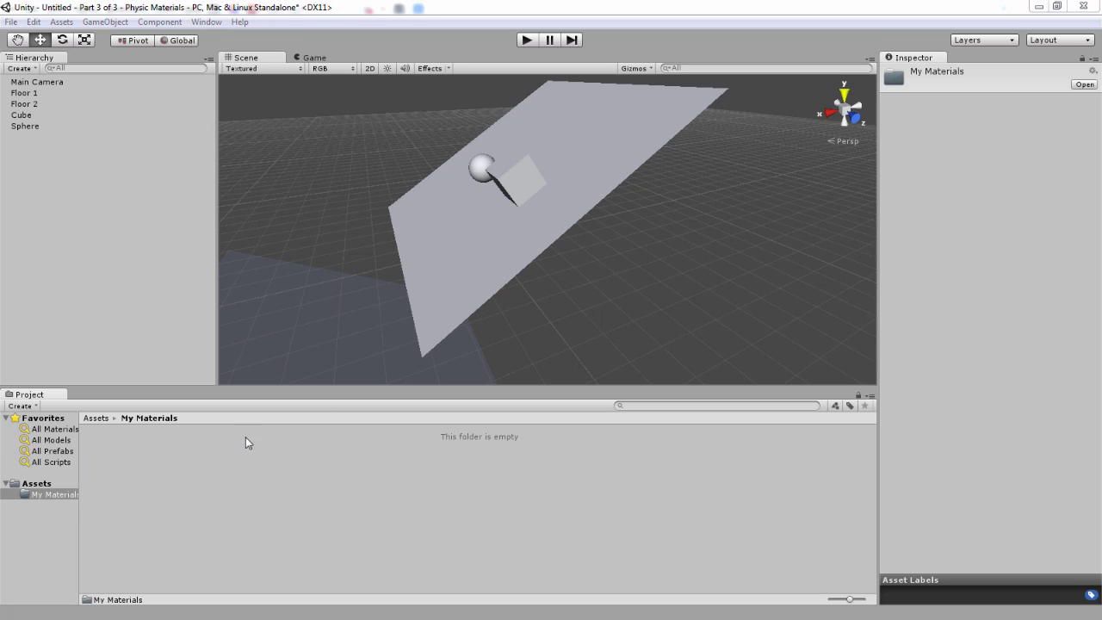
click(268, 480)
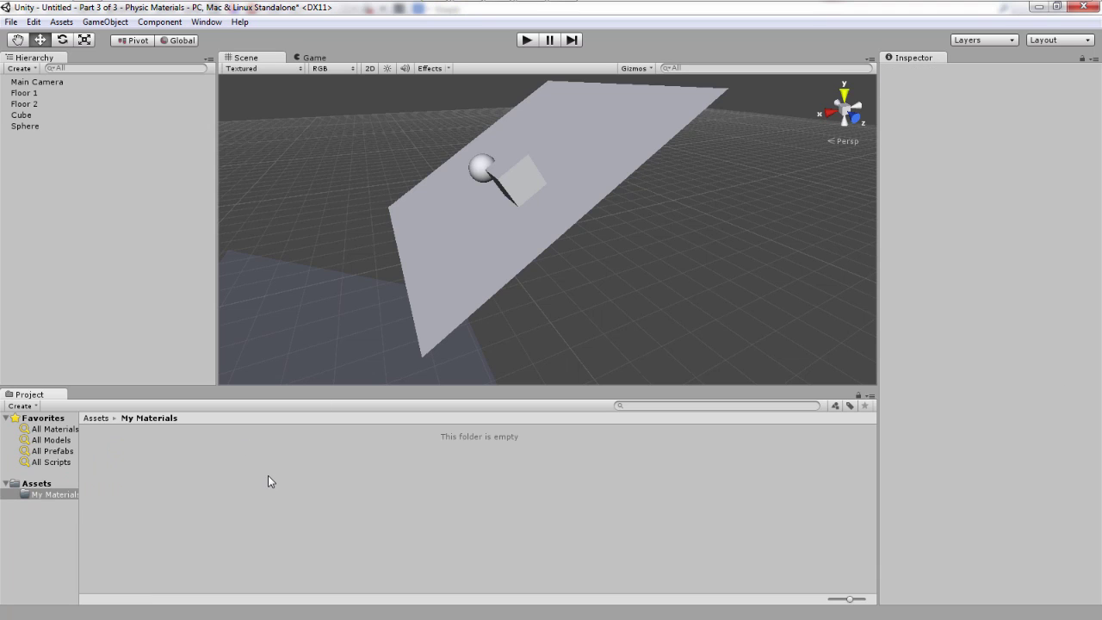
- Create a Physic Material named Icey in My Materials
right_click(218, 509)
mouse_move(330, 303)
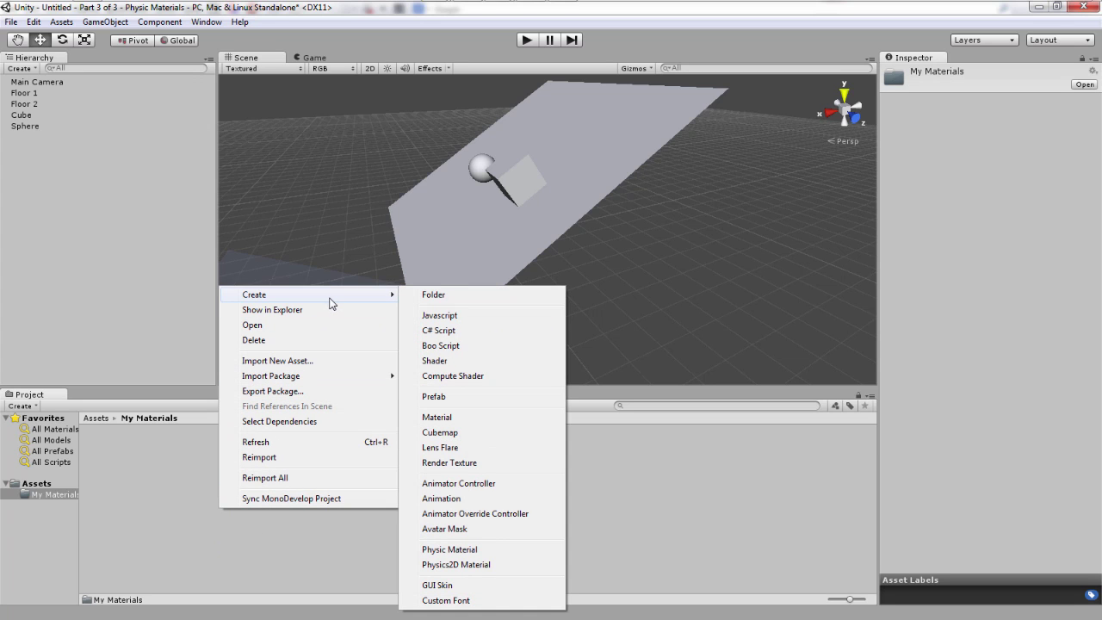
click(499, 548)
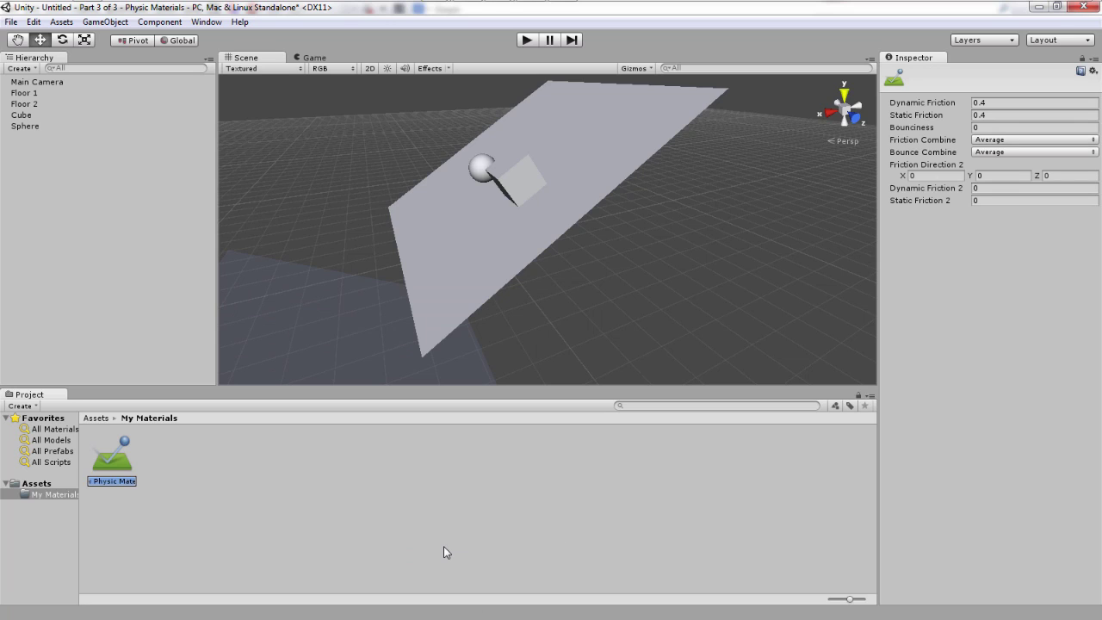
text(Icey)
key(Return)
click(308, 547)
- Create a second Physic Material named Bouncey
right_click(304, 493)
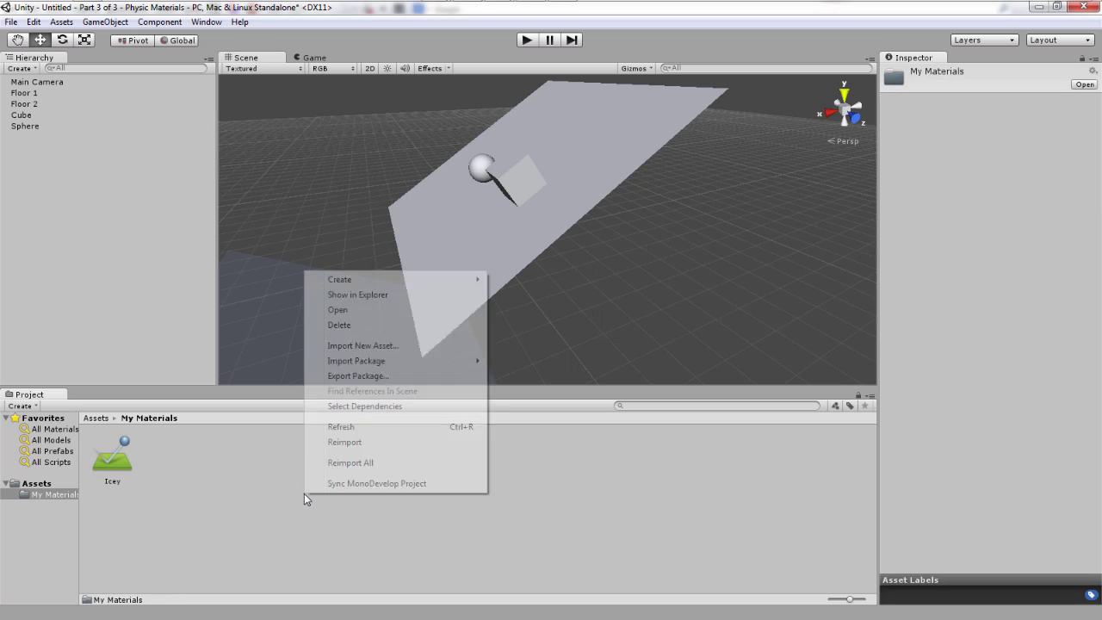
mouse_move(437, 284)
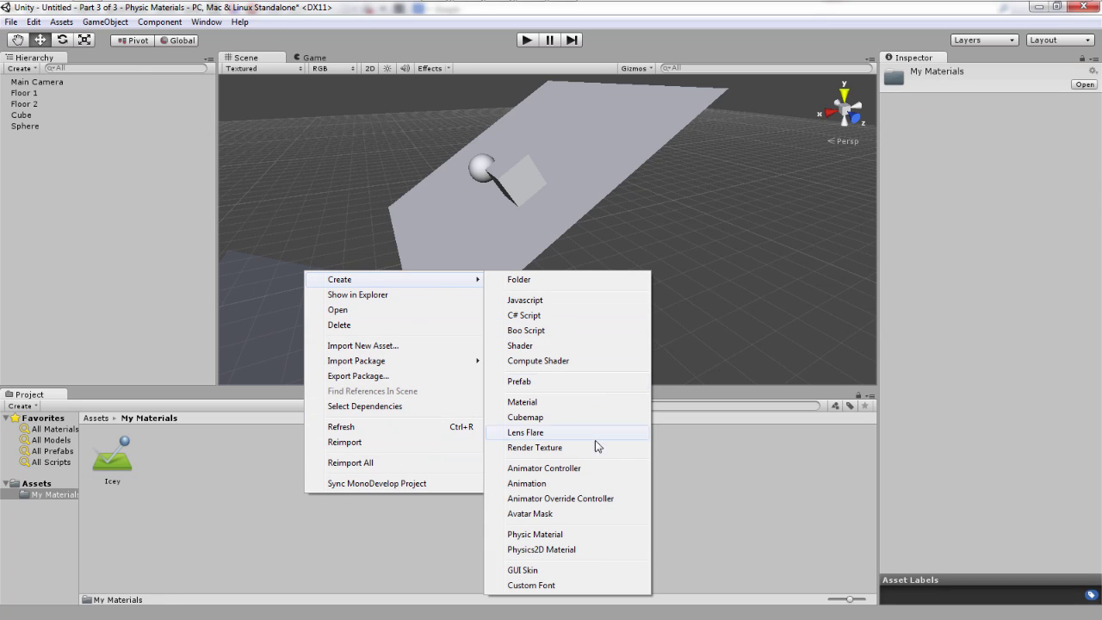
click(590, 534)
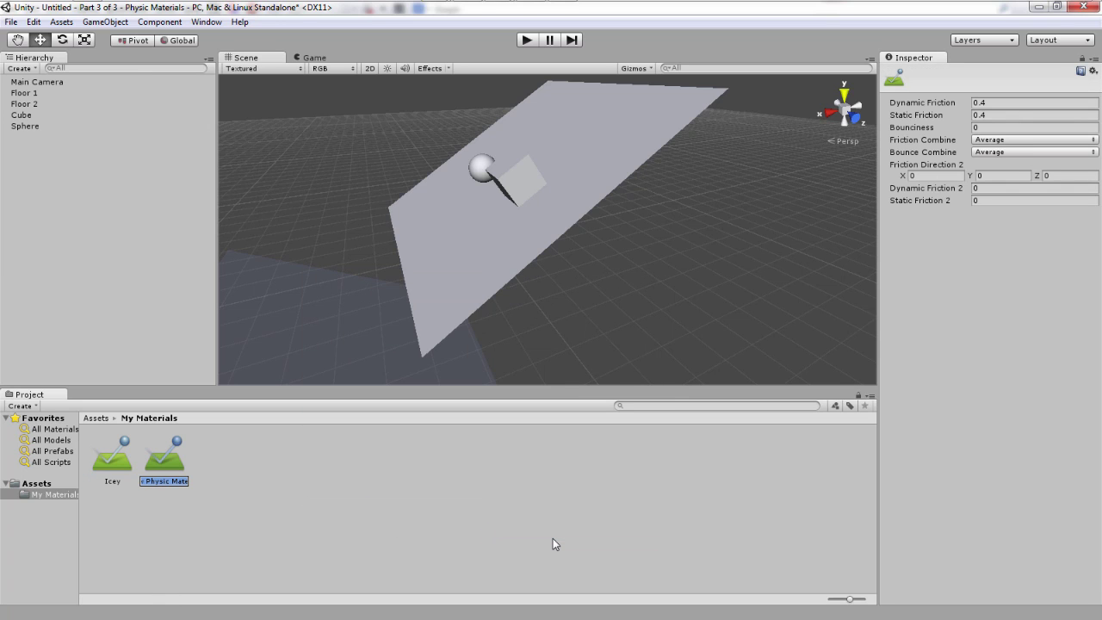
text(Bouncey)
key(Return)
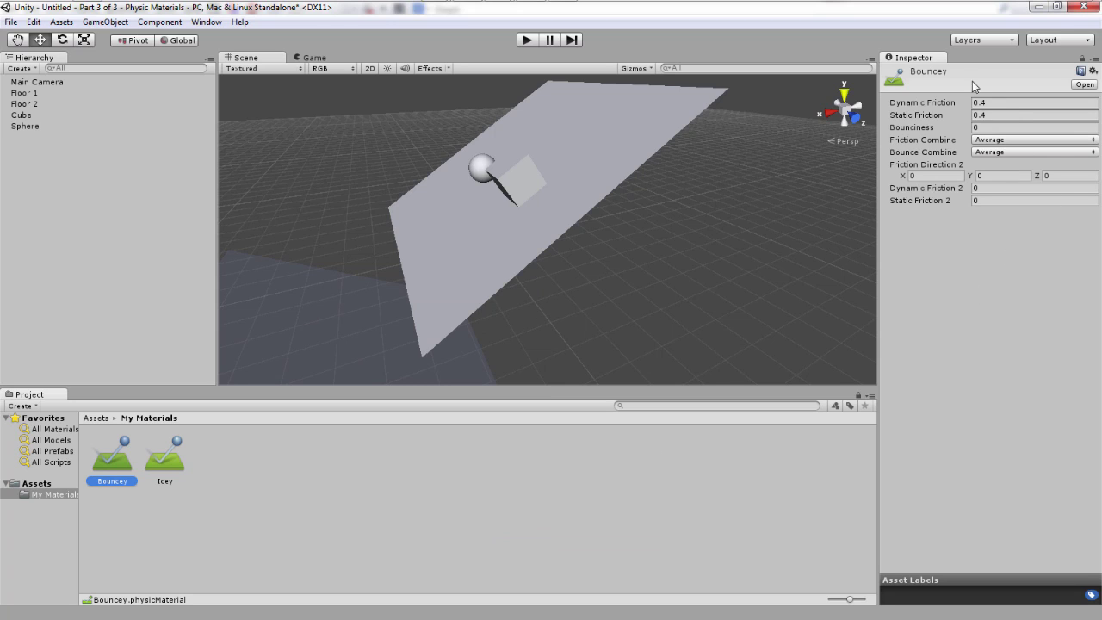
- Compare Icey's and Bouncey's default settings (friction 0.4, bounciness 0), ending on Icey
click(172, 458)
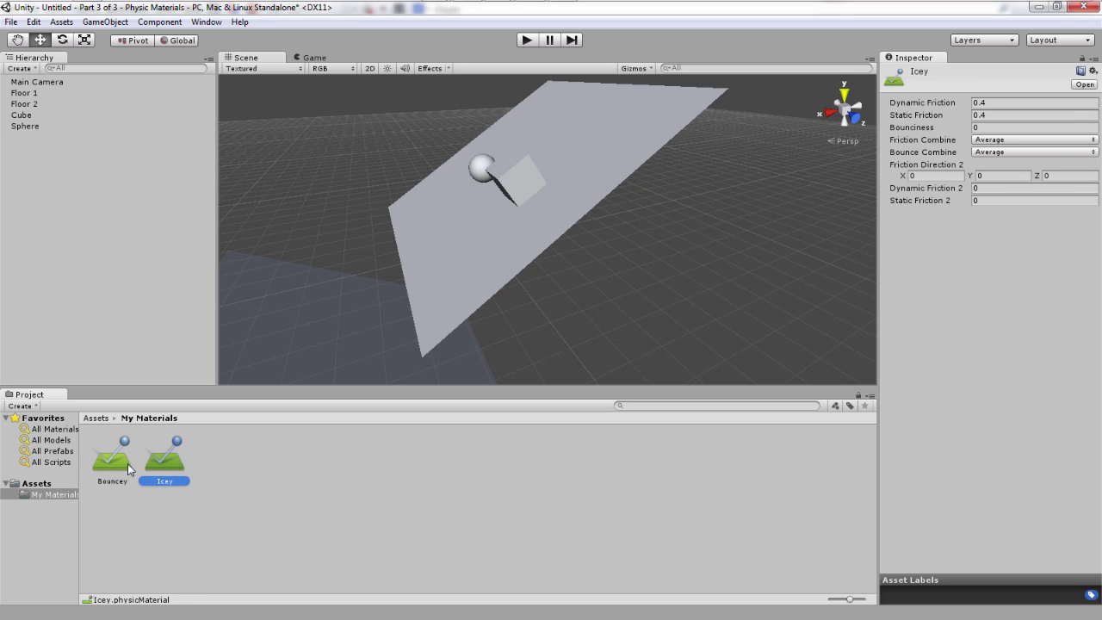
click(127, 464)
click(164, 458)
click(114, 458)
click(161, 460)
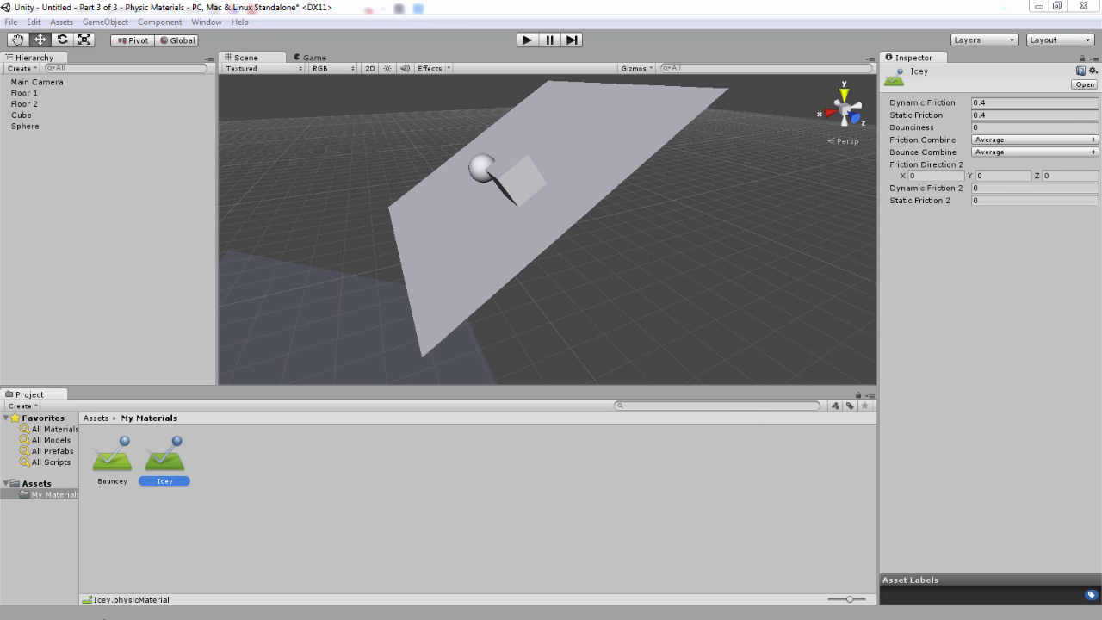
- Enter 0.375 for both Icey's Dynamic Friction and Static Friction
click(164, 463)
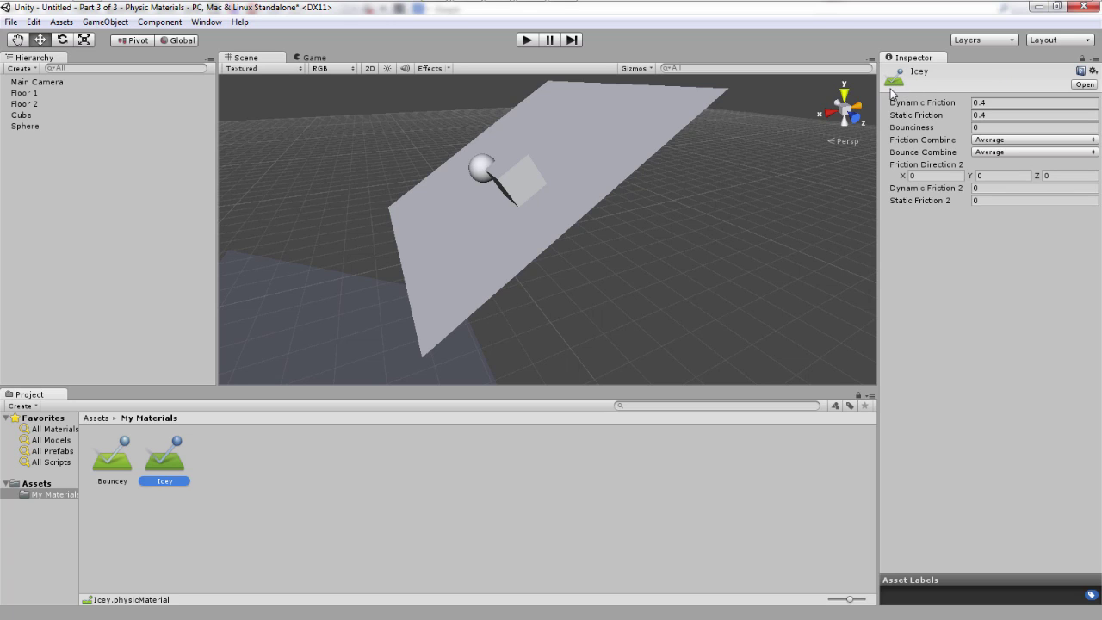
click(1004, 103)
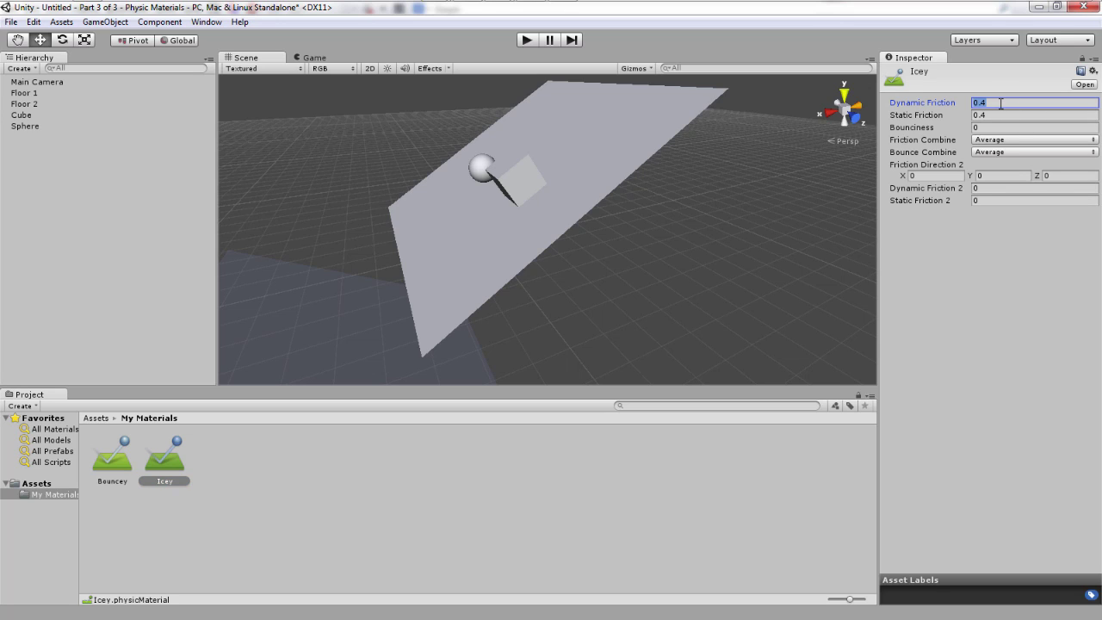
text(0.375)
key(Tab)
text(0.375)
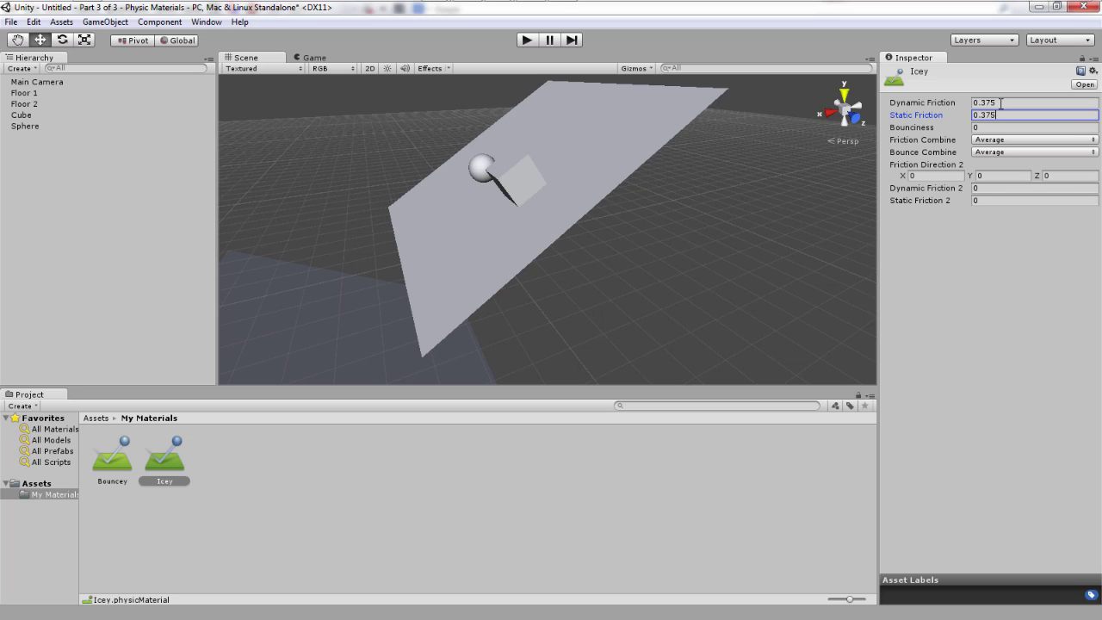
key(Tab)
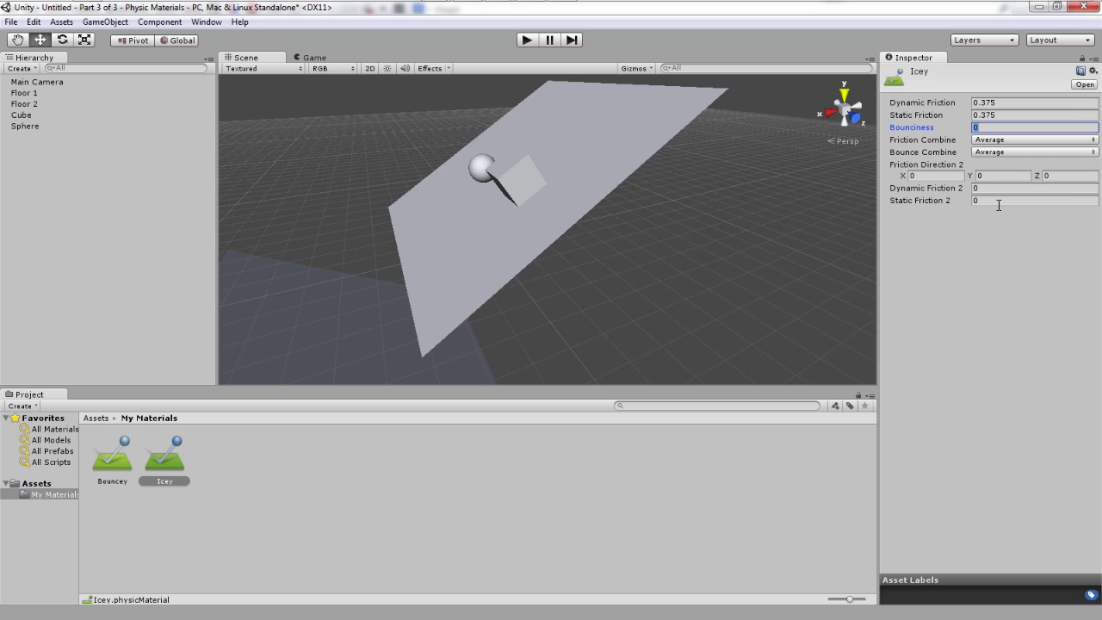
- Leave Icey's bounciness at 0, then select Bouncey and clear its Dynamic Friction entry
click(966, 306)
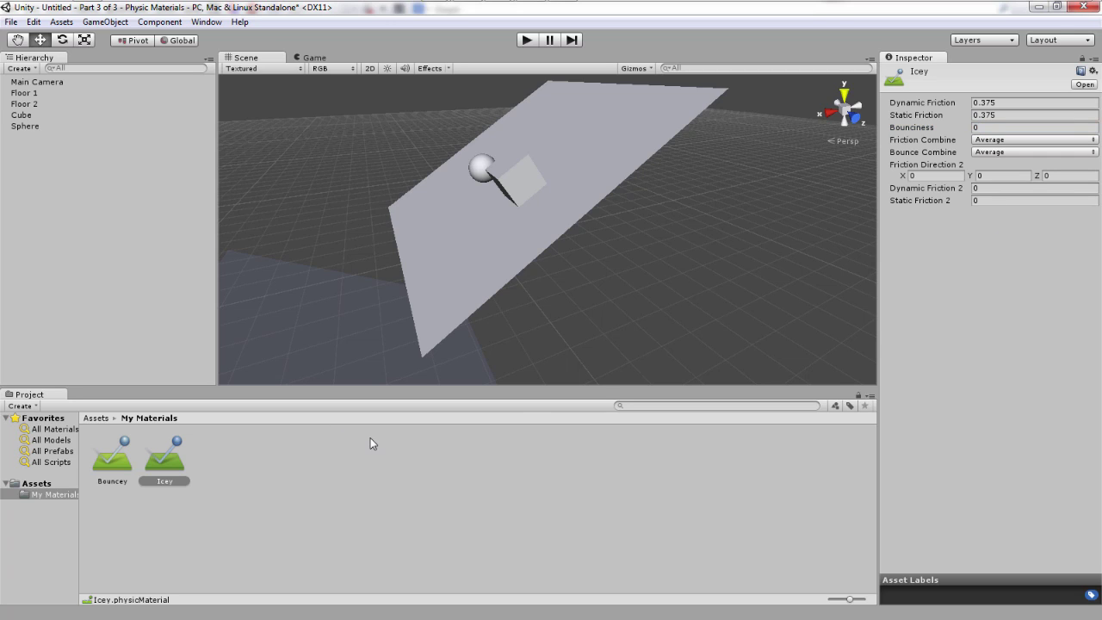
click(111, 463)
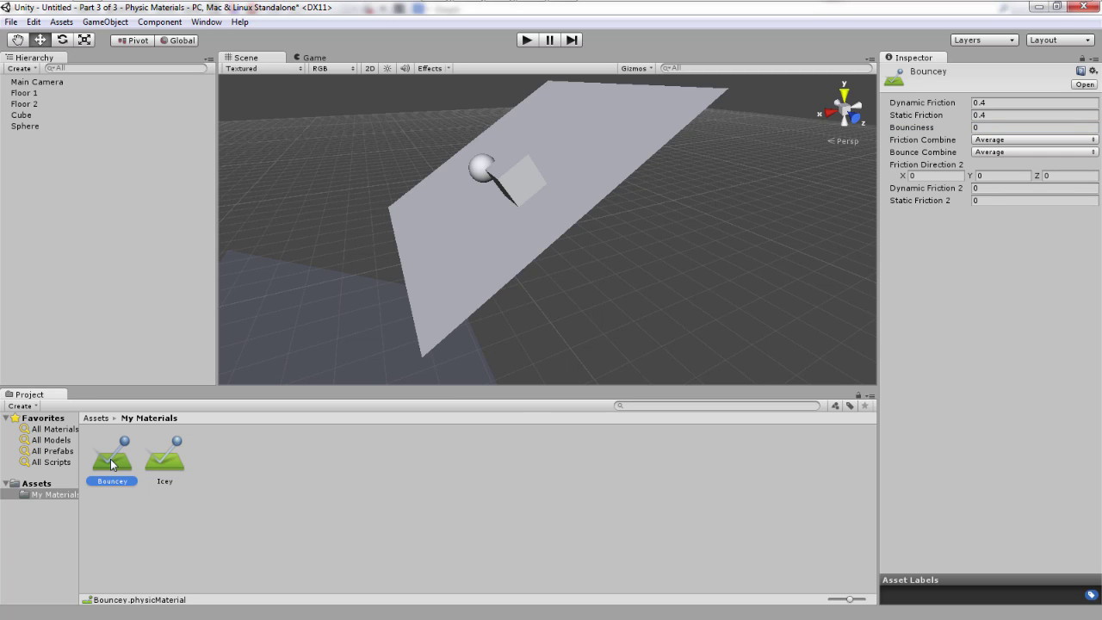
click(994, 105)
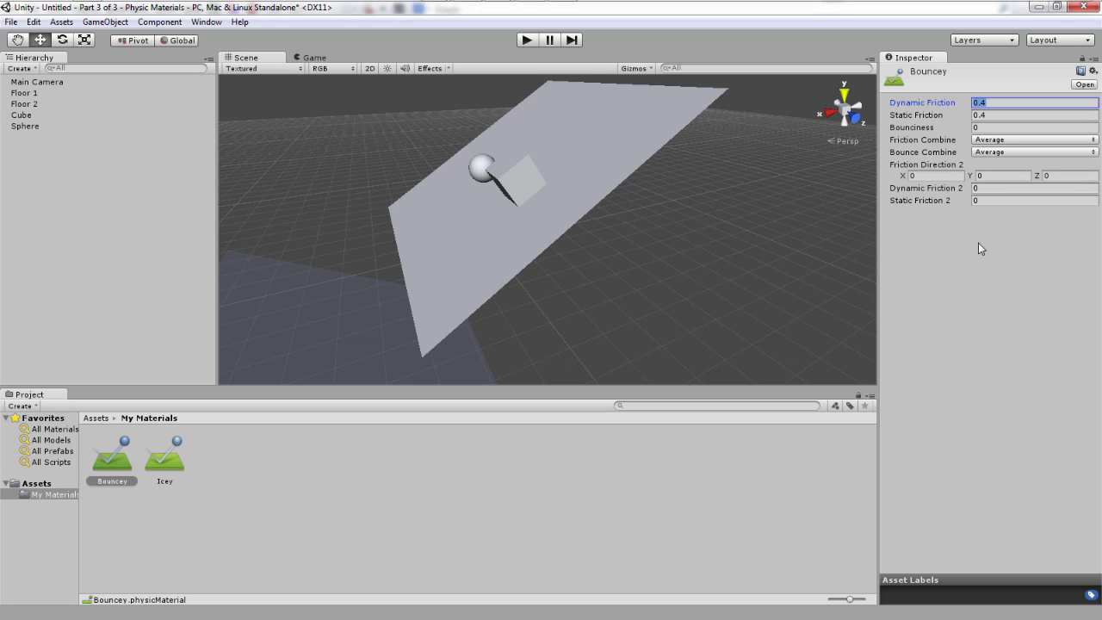
text(1)
key(BackSpace)
- Delete the Bouncey material and confirm the deletion
right_click(107, 480)
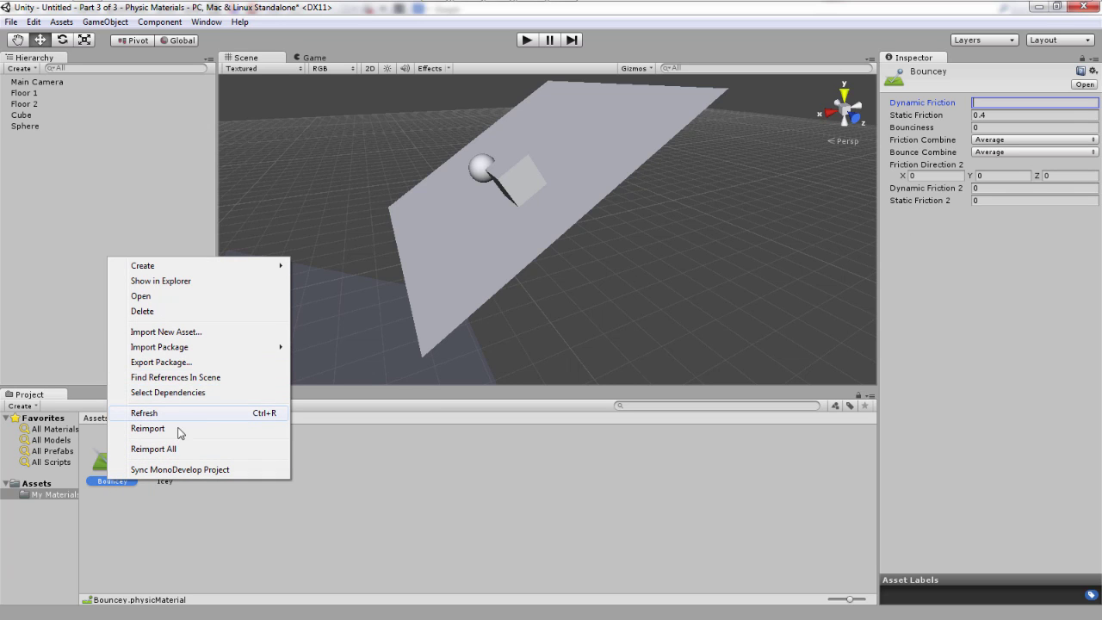
click(164, 311)
click(575, 345)
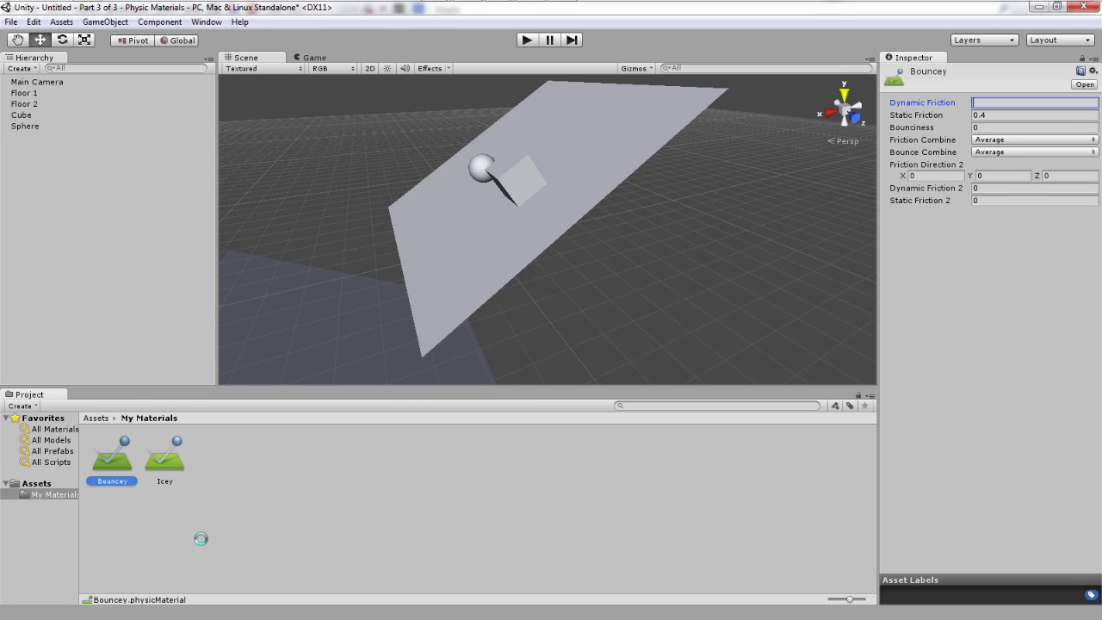
- Create a new Physic Material named Gluey and select it
right_click(246, 507)
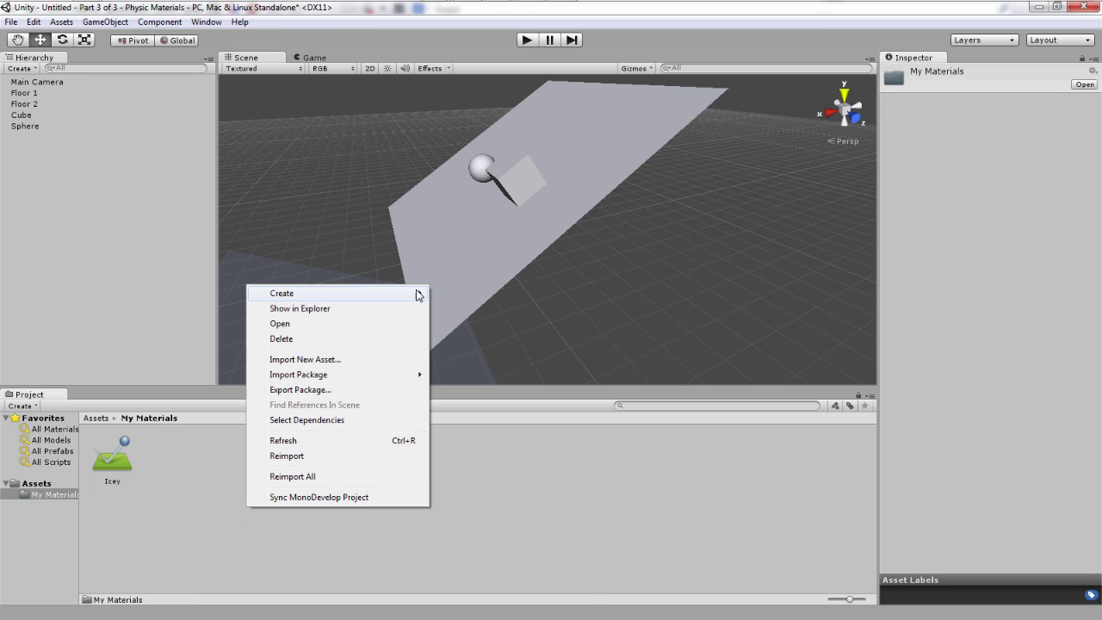
mouse_move(417, 294)
click(530, 548)
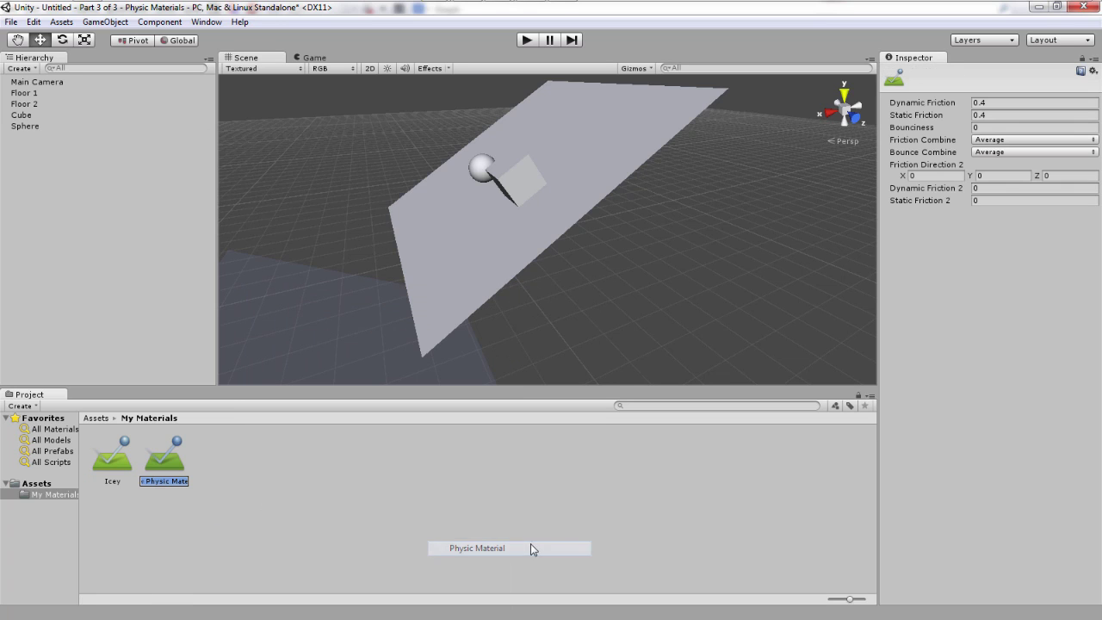
text(Gluey)
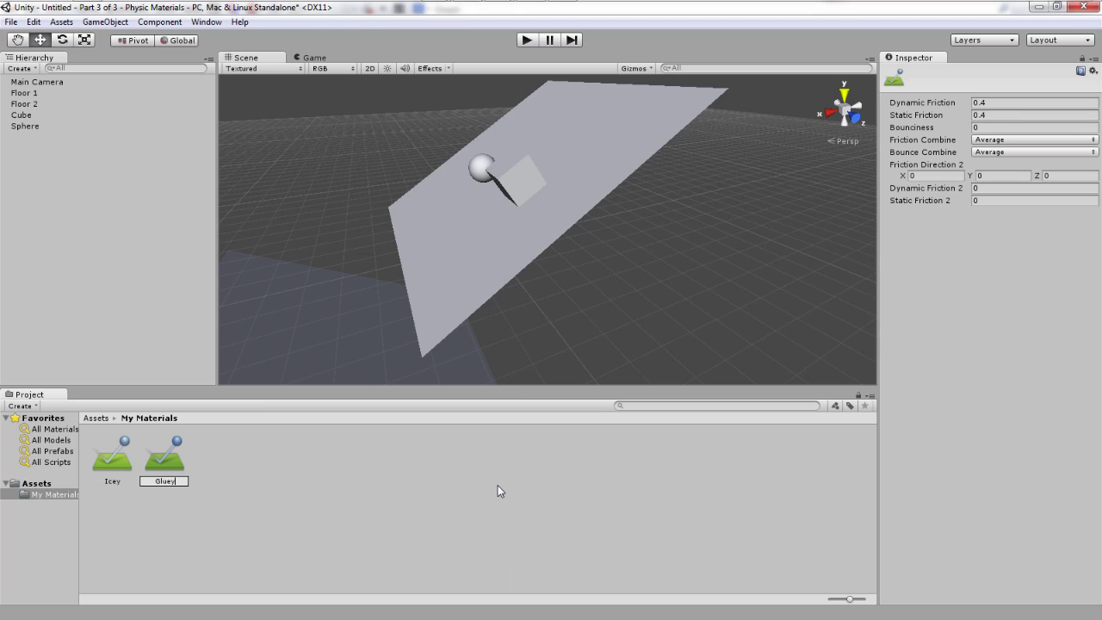
key(Return)
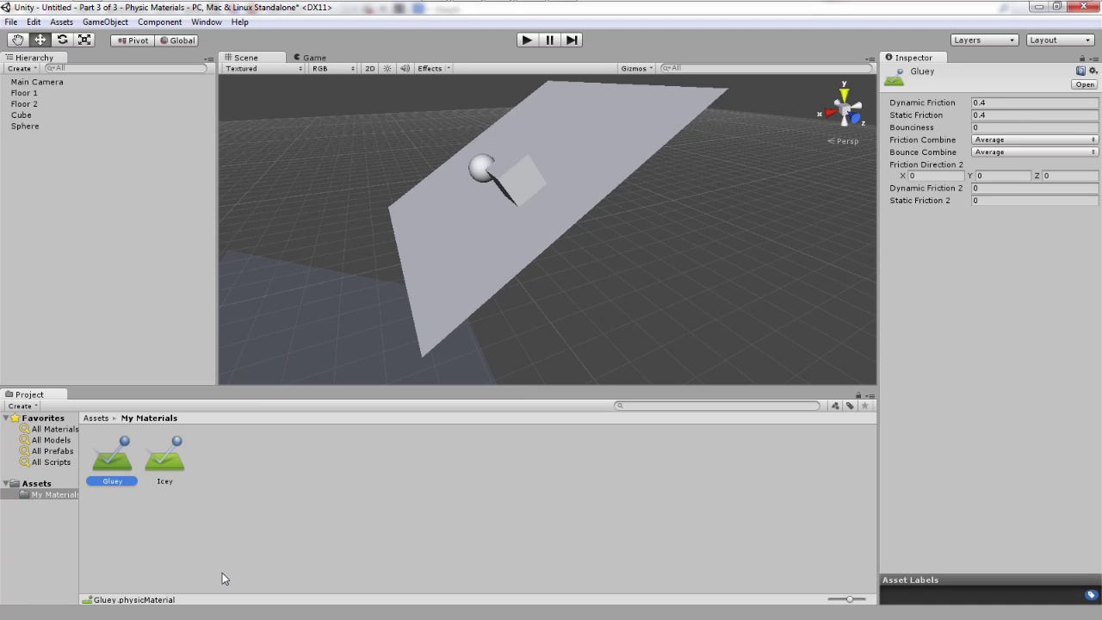
click(164, 463)
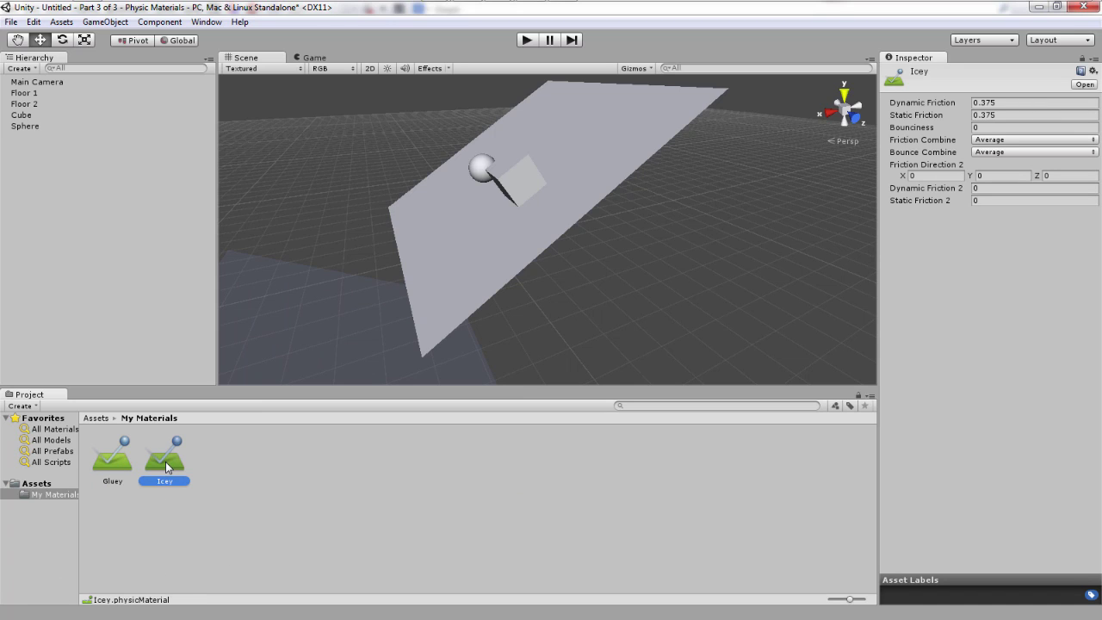
click(109, 460)
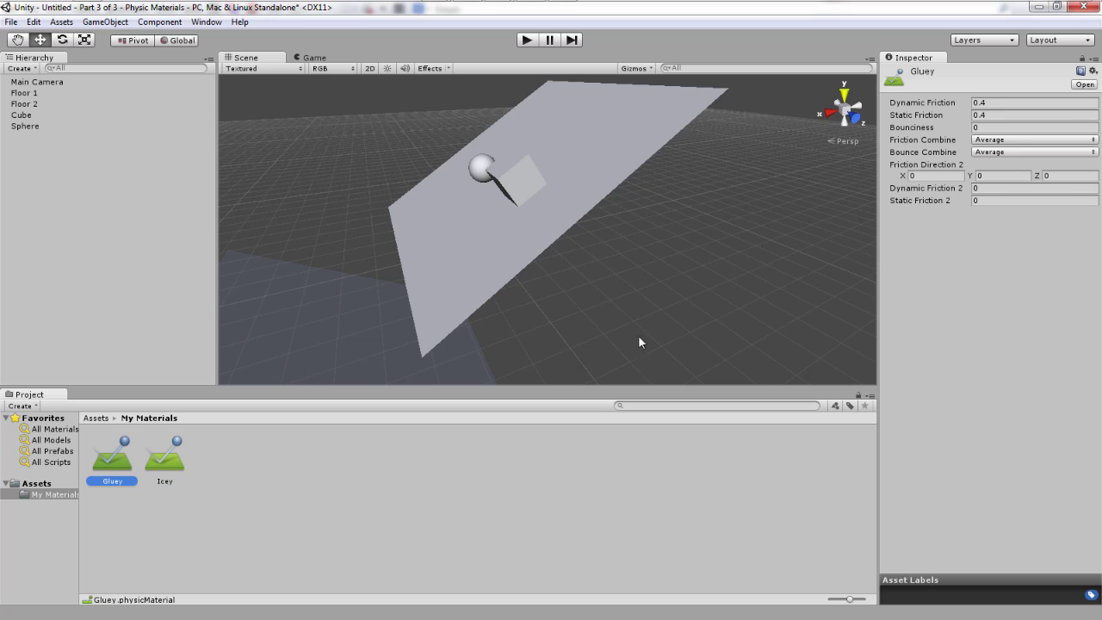
- Set Gluey's Dynamic and Static Friction to 1
click(1015, 102)
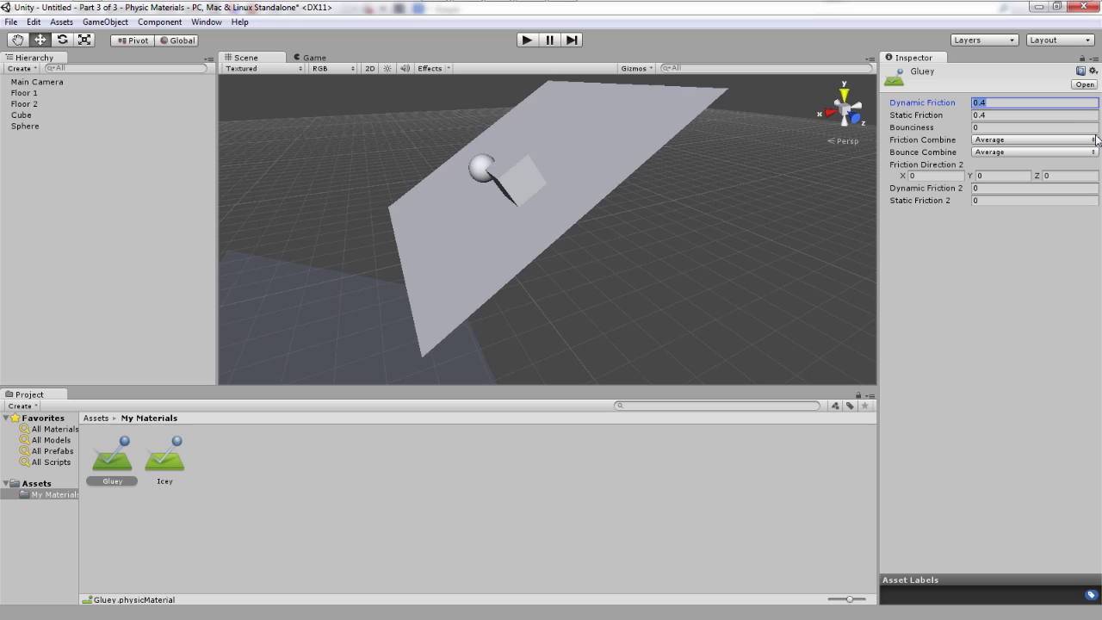
text(1)
key(Tab)
text(1)
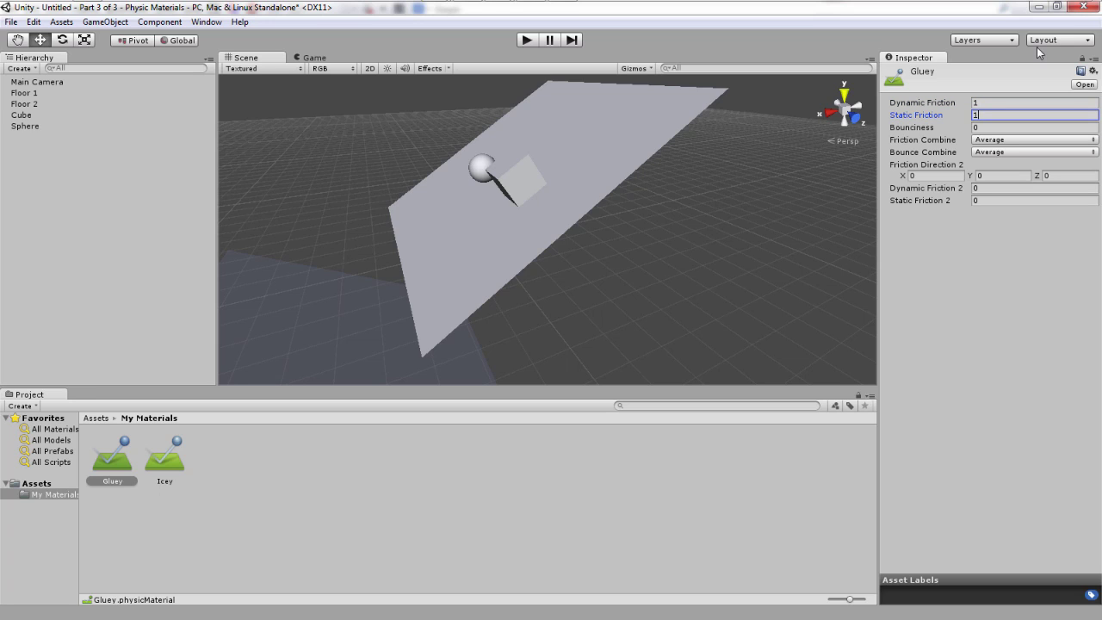
click(1011, 128)
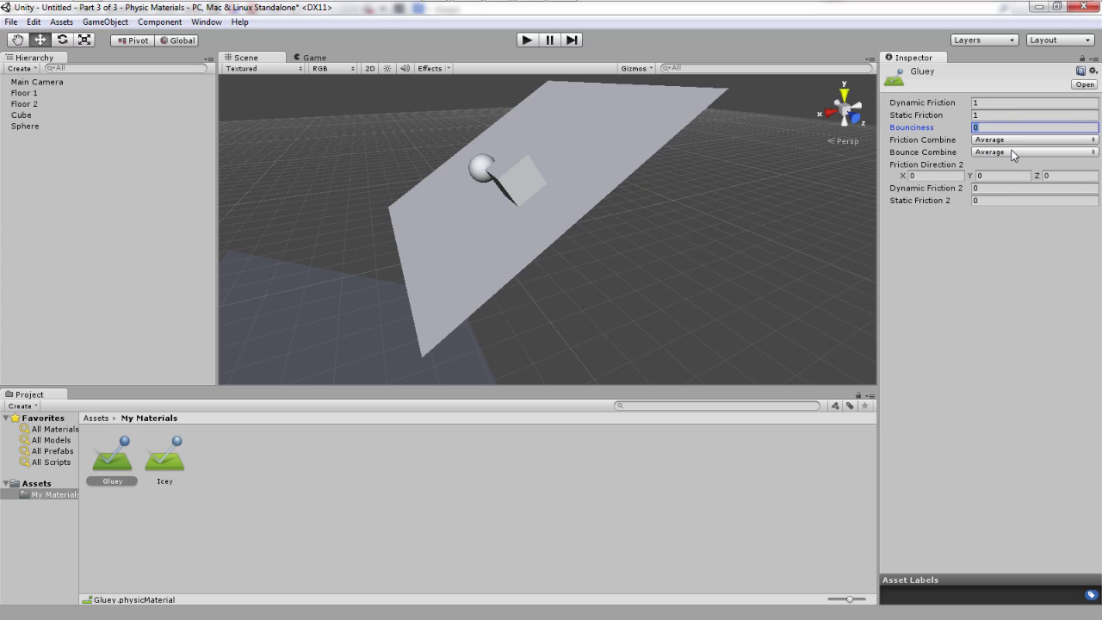
- Set Gluey's Friction Combine to Maximum and Bounce Combine to Multiply
click(1016, 140)
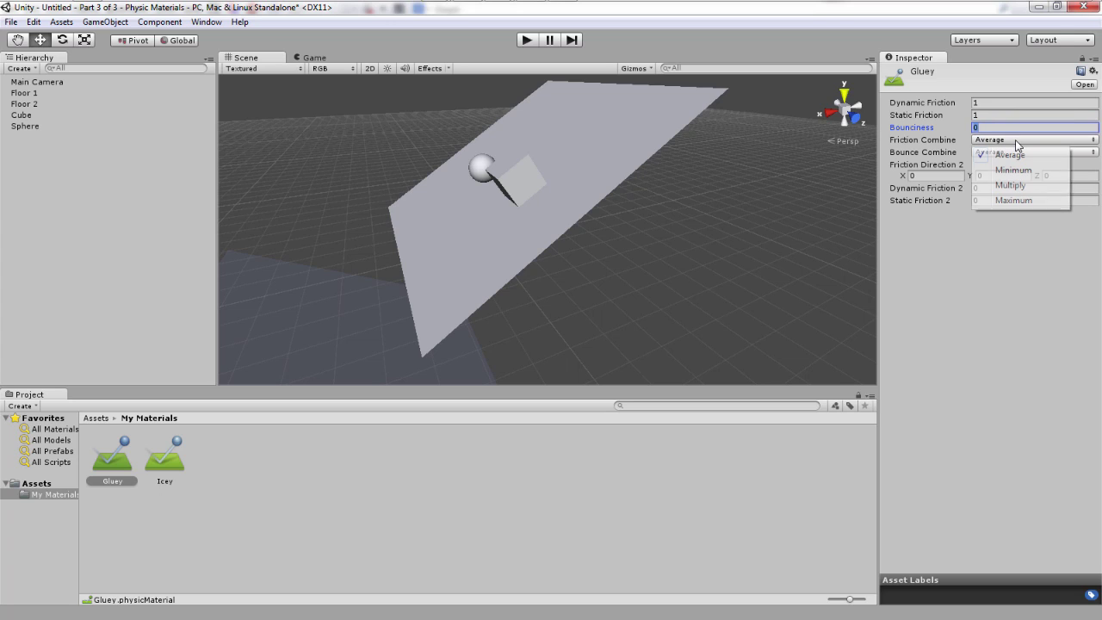
click(1018, 200)
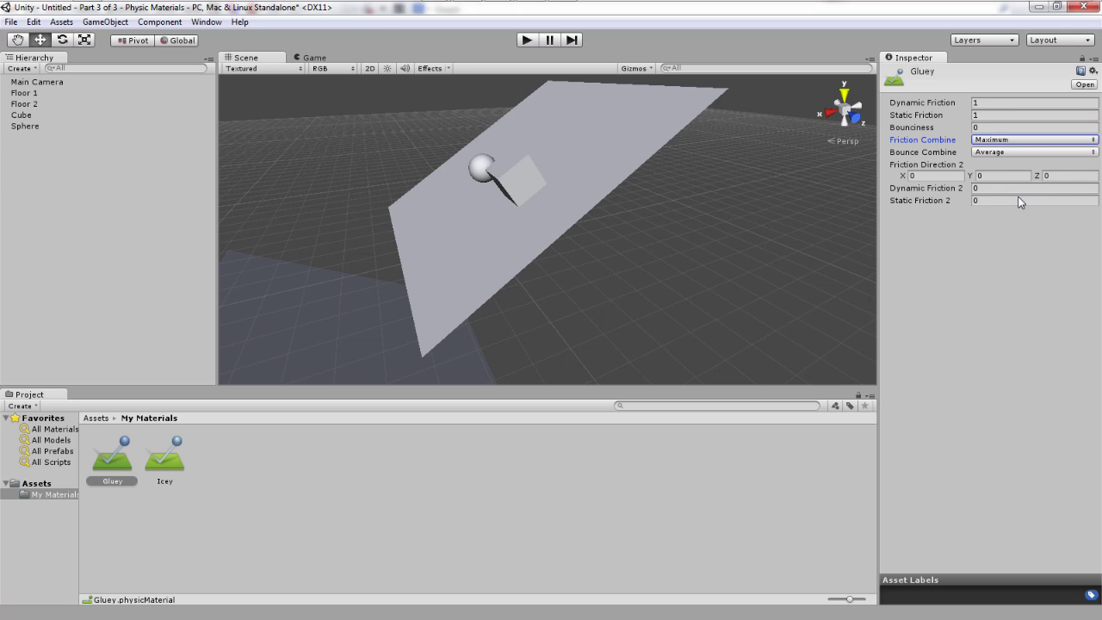
click(1023, 153)
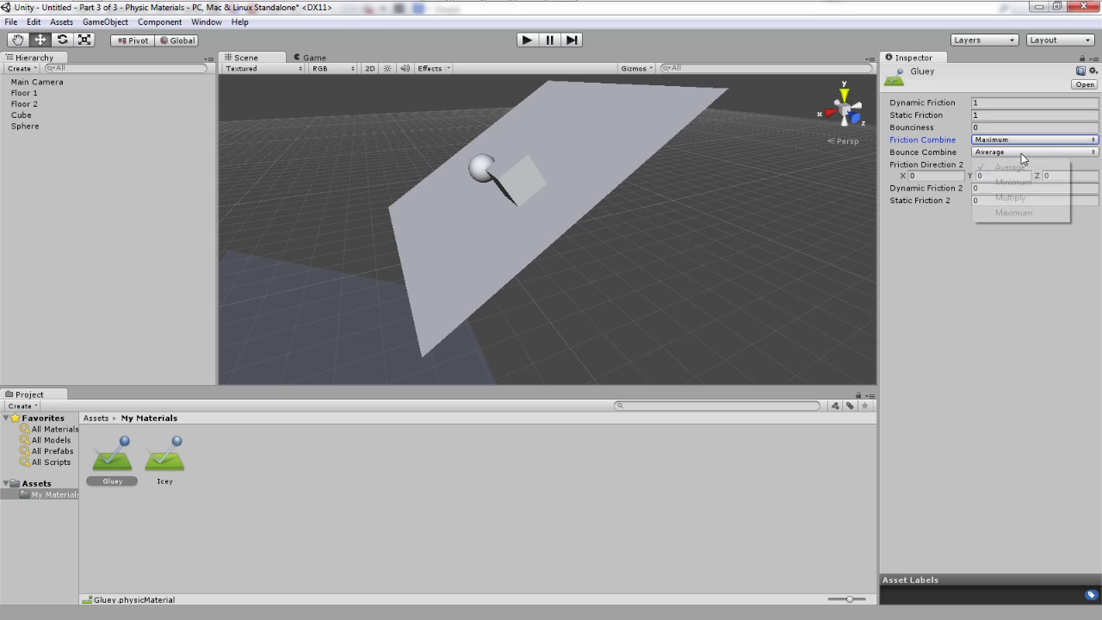
click(1018, 197)
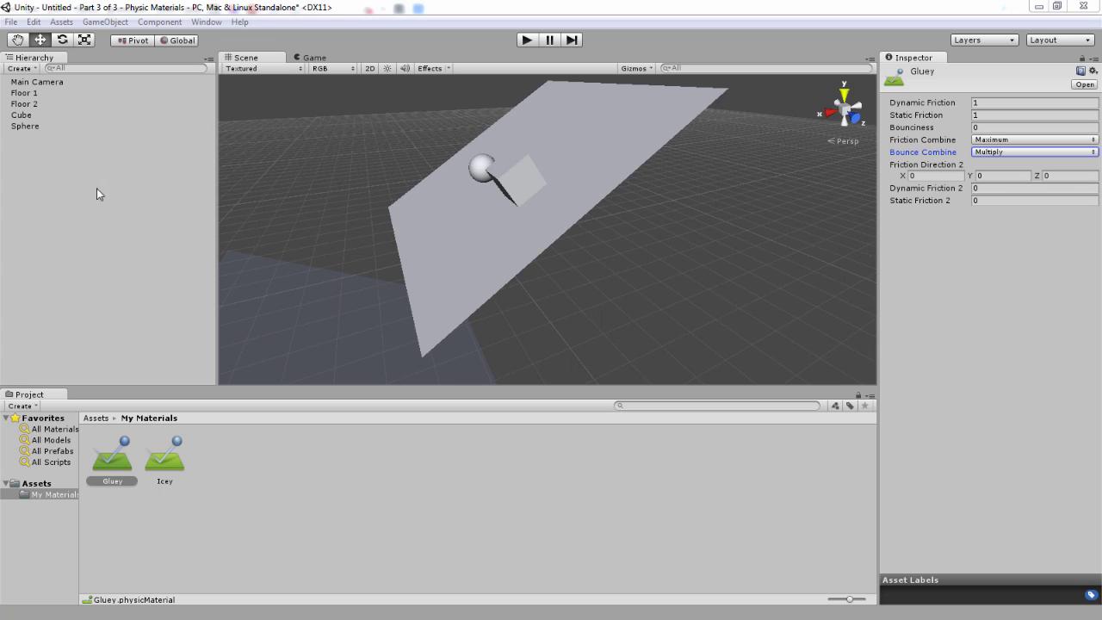
- Search the project for Icey and drag it onto the Cube's Box Collider Material field
click(22, 114)
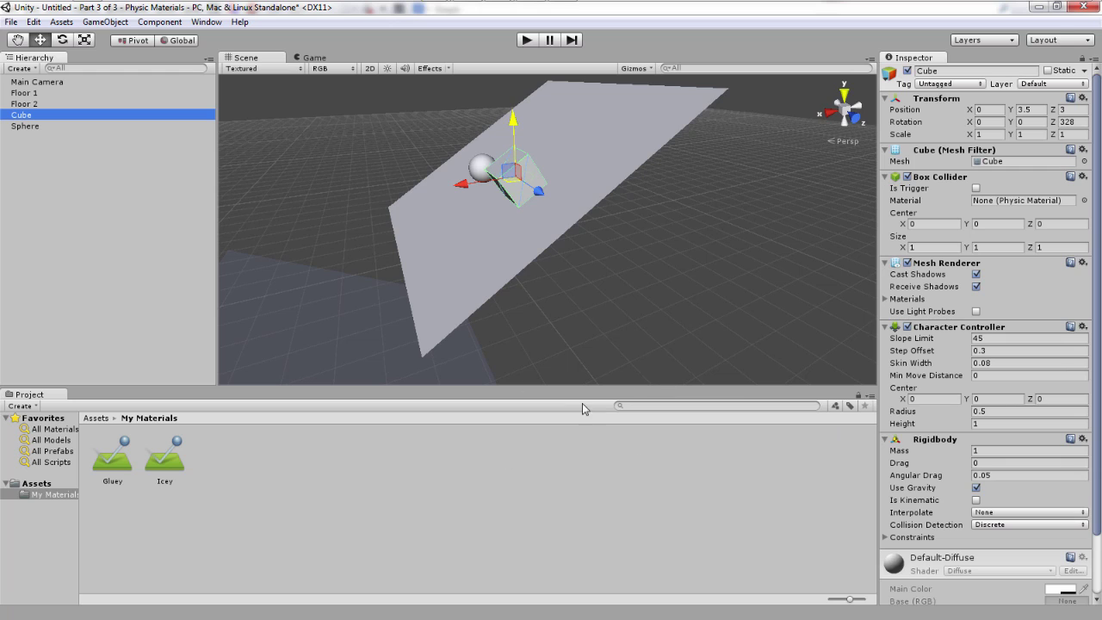
click(692, 405)
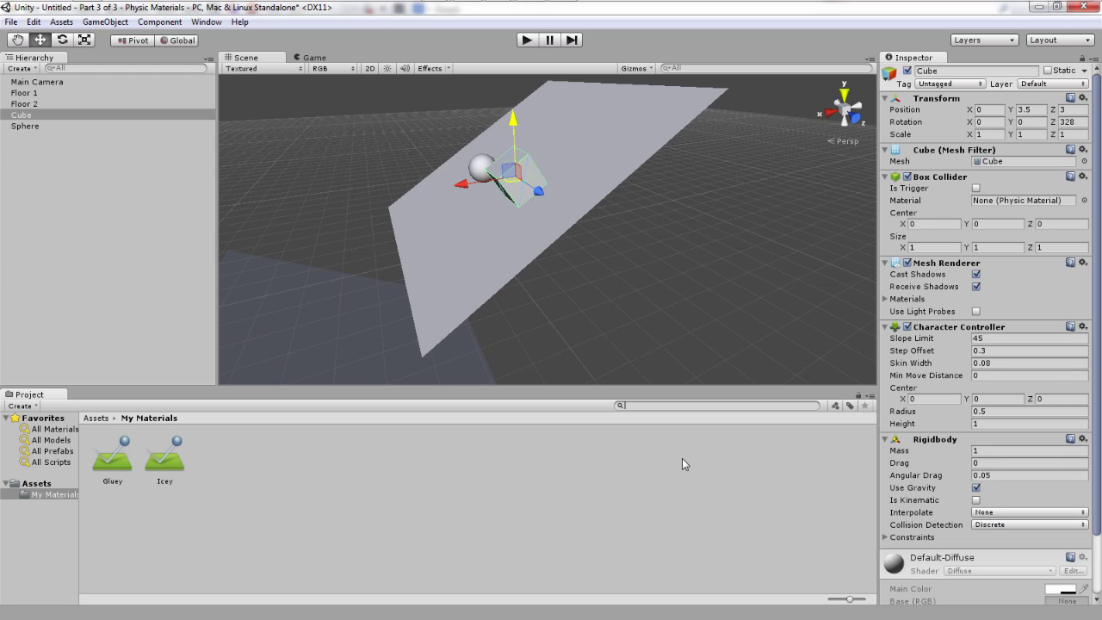
text(ICey)
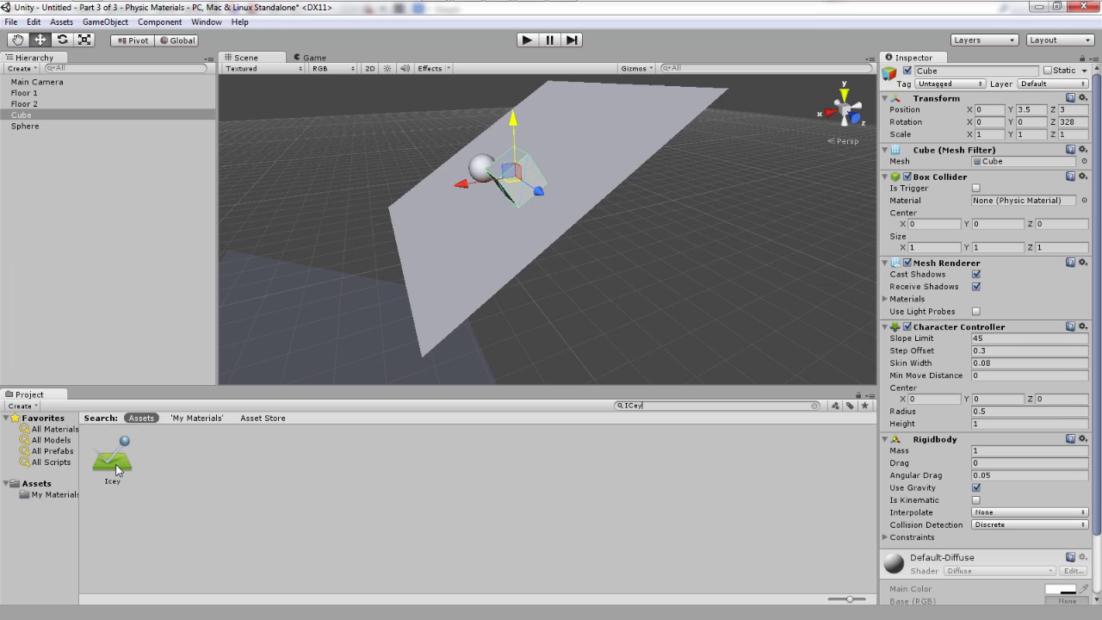
drag(118, 469, 981, 197)
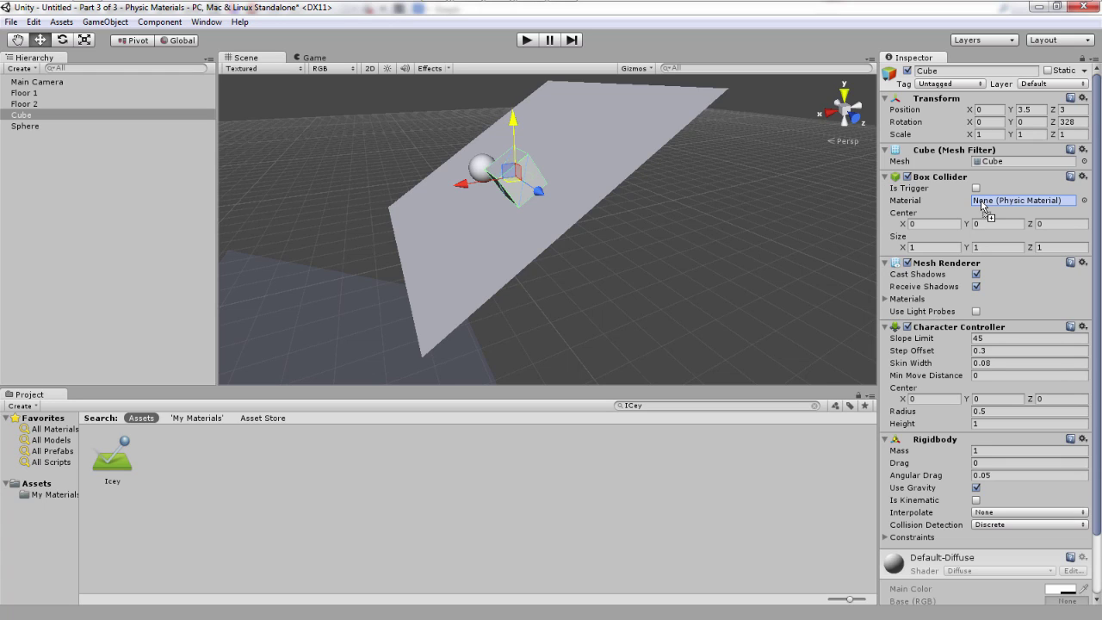
drag(980, 200, 981, 200)
- Confirm Icey in the material picker and run the scene to watch the Cube slide
click(1084, 202)
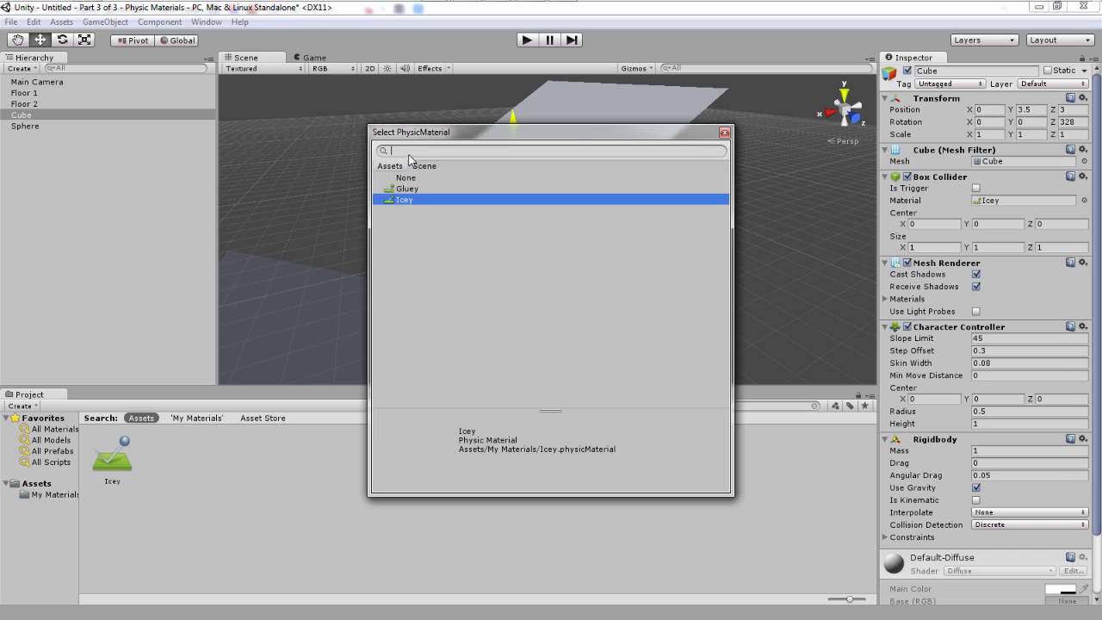
click(725, 133)
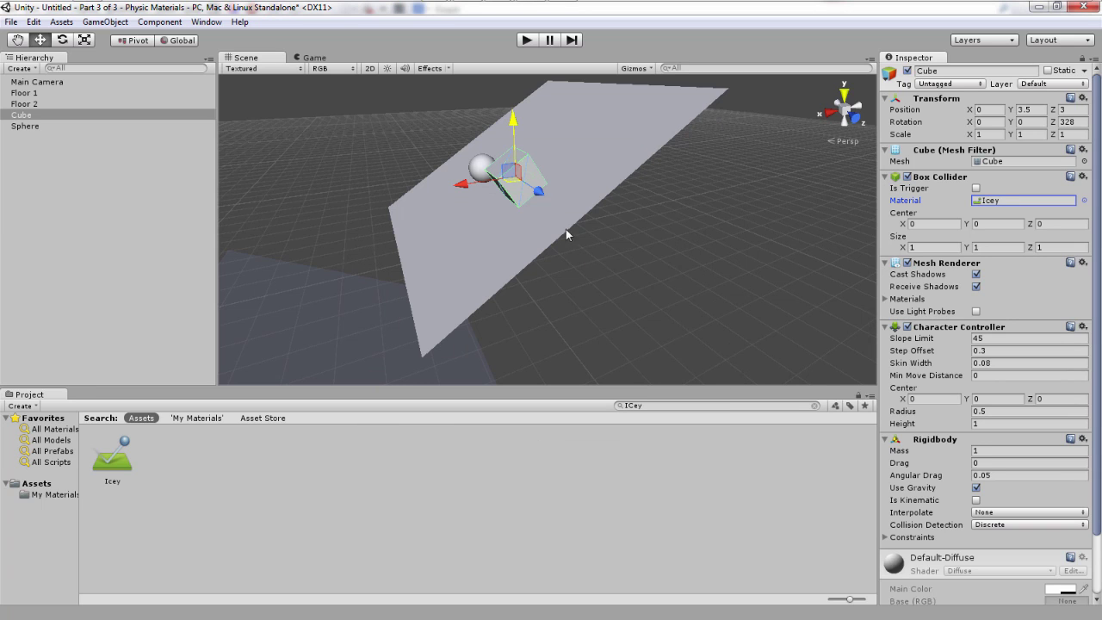
click(526, 42)
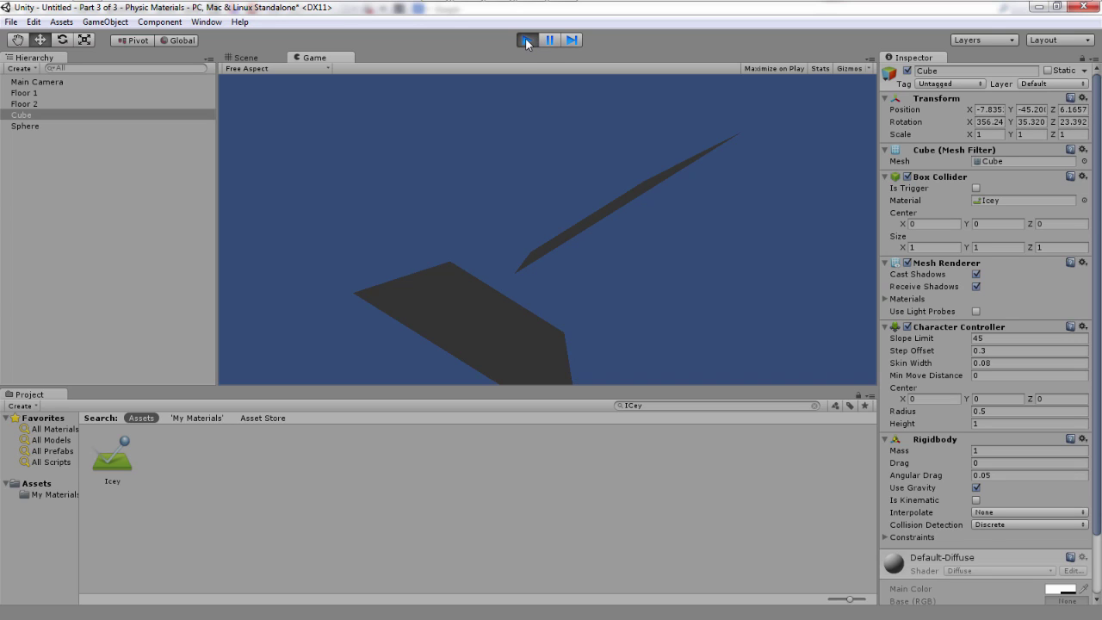
- Stop the run and assign Icey to Floor 1's Mesh Collider Material
click(526, 40)
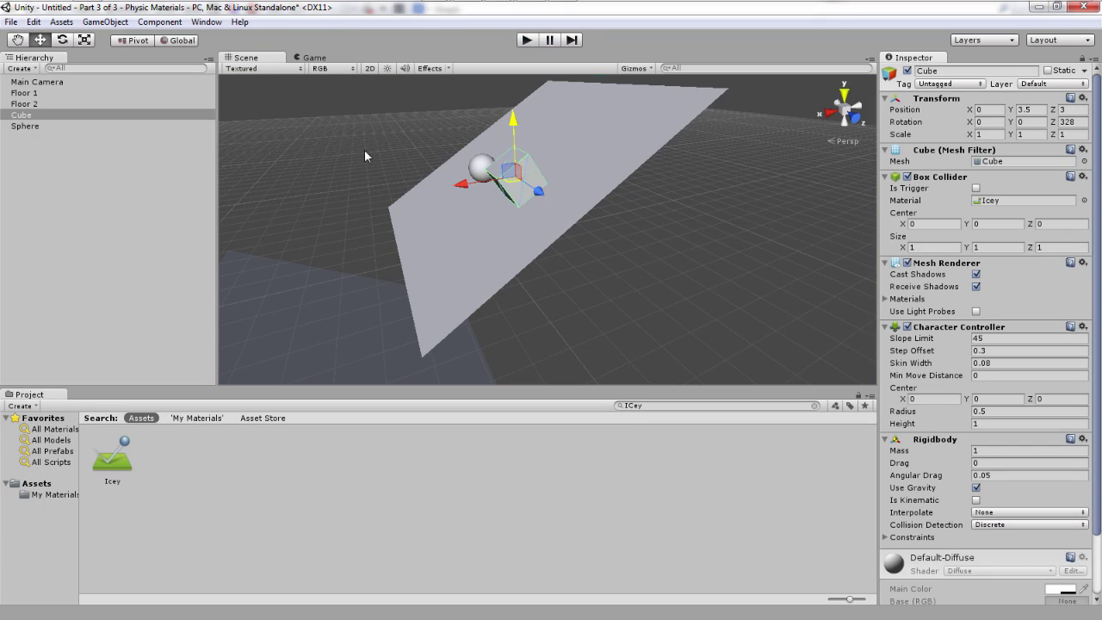
click(52, 93)
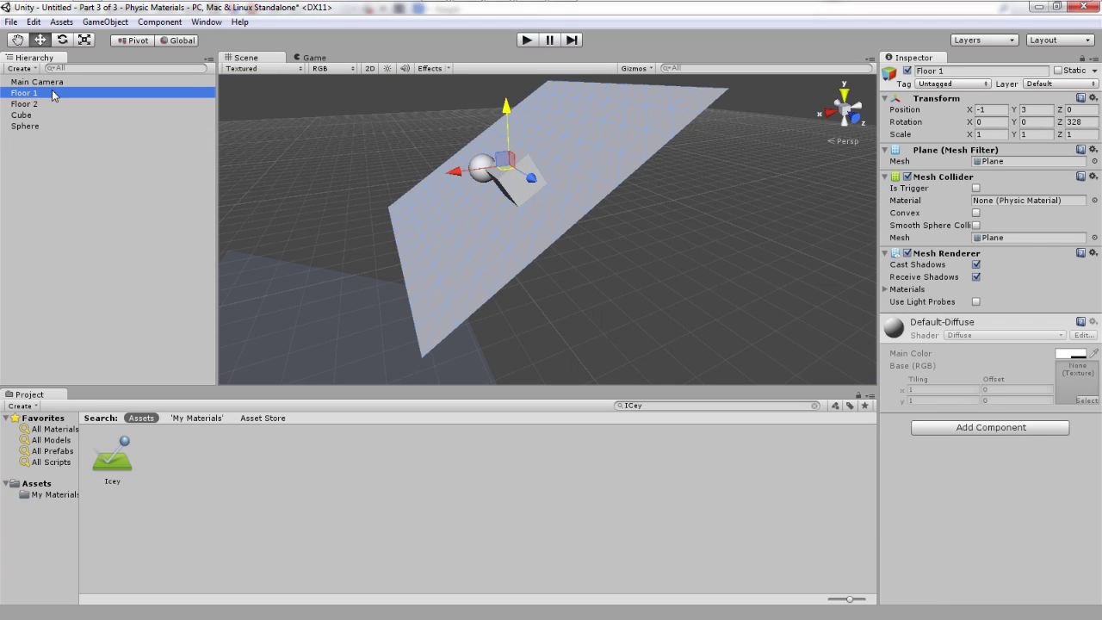
click(54, 103)
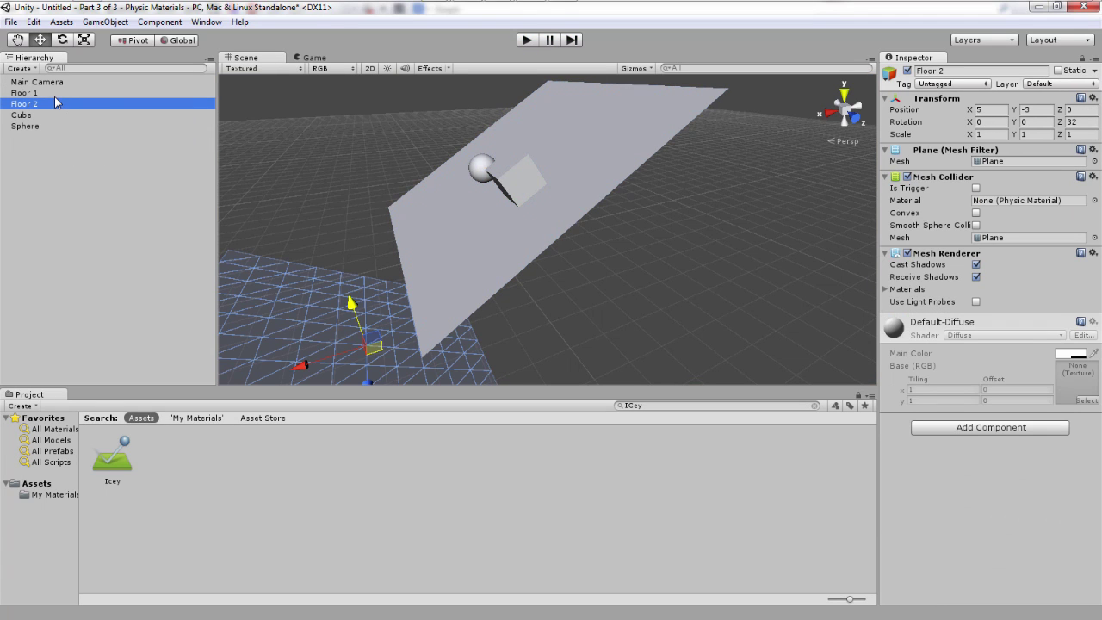
click(55, 93)
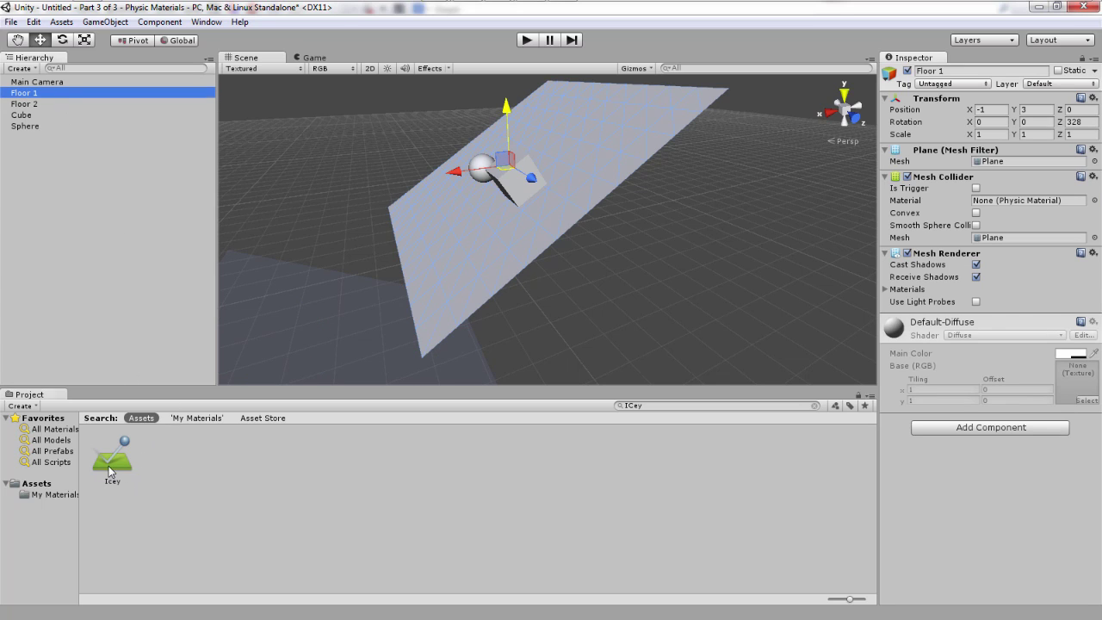
drag(113, 469, 112, 298)
click(32, 93)
click(112, 467)
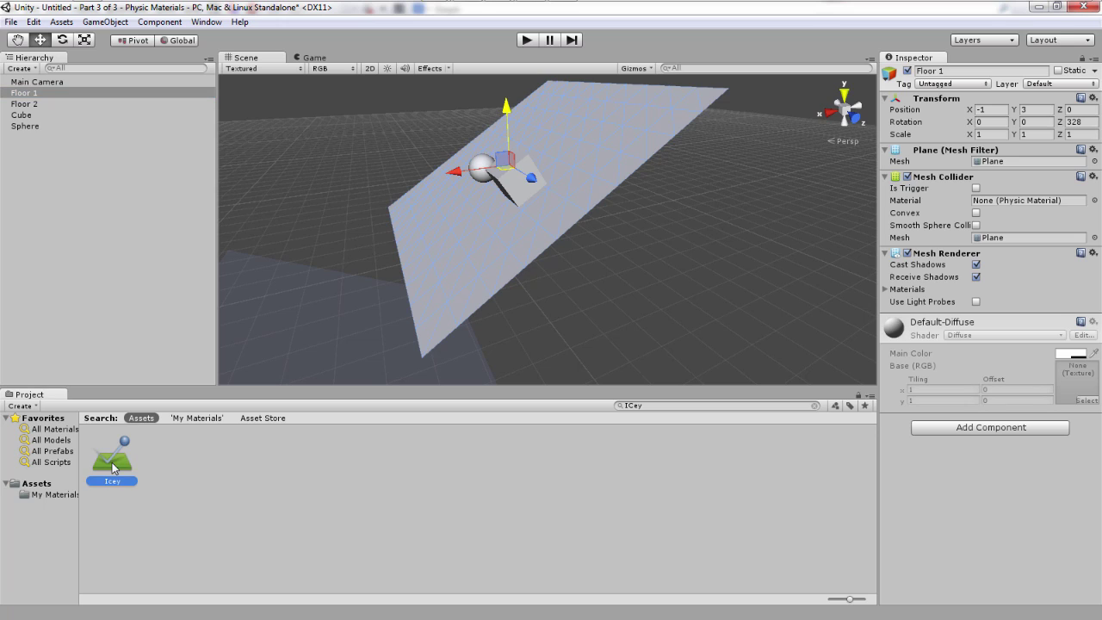
drag(112, 467, 1023, 205)
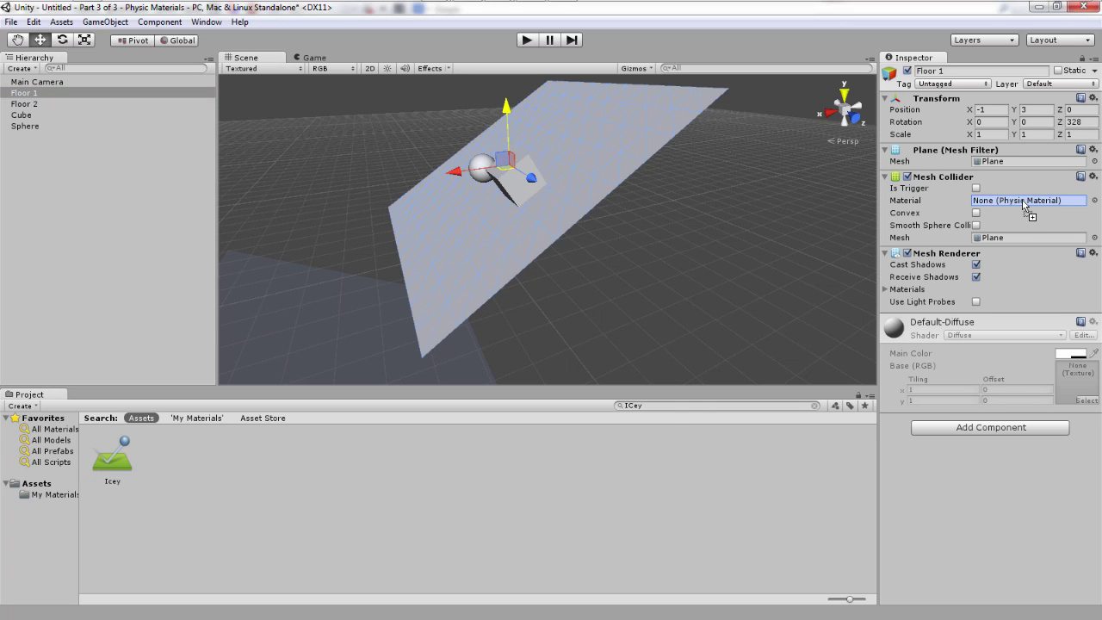
drag(1025, 205, 1021, 199)
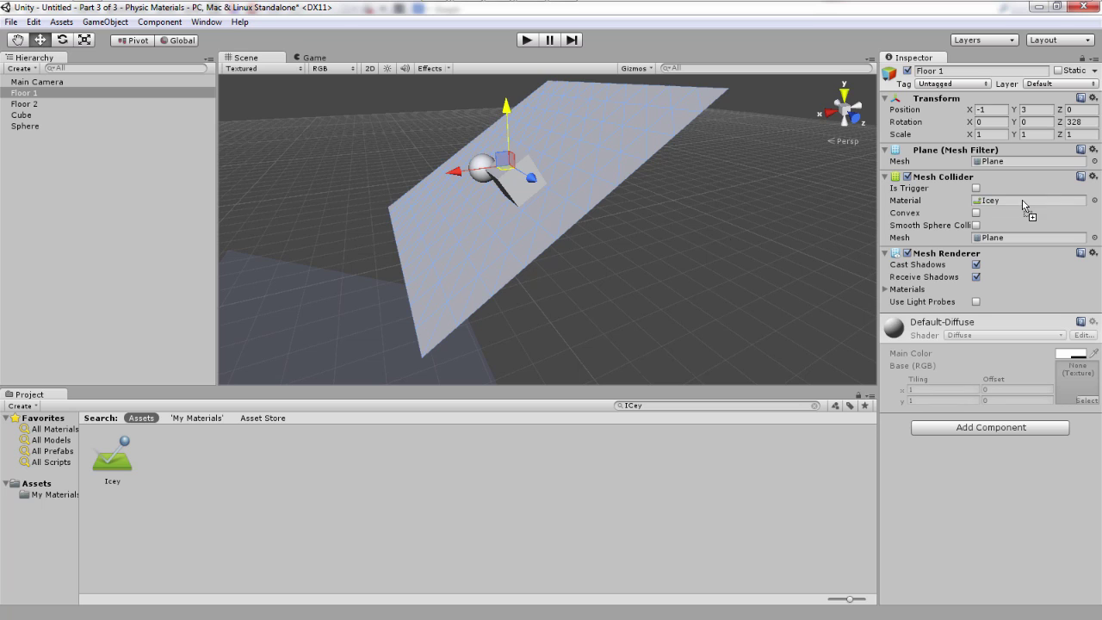
- Assign Icey to Floor 2's Mesh Collider, then check the Cube's and Floor 1's materials
click(35, 104)
drag(113, 467, 987, 205)
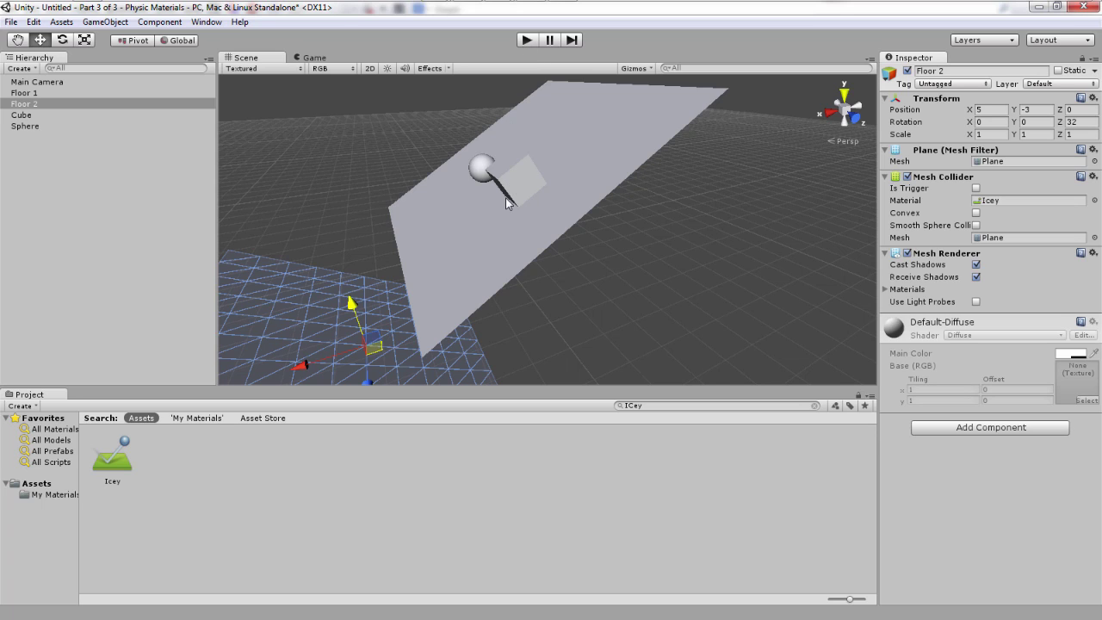
click(520, 172)
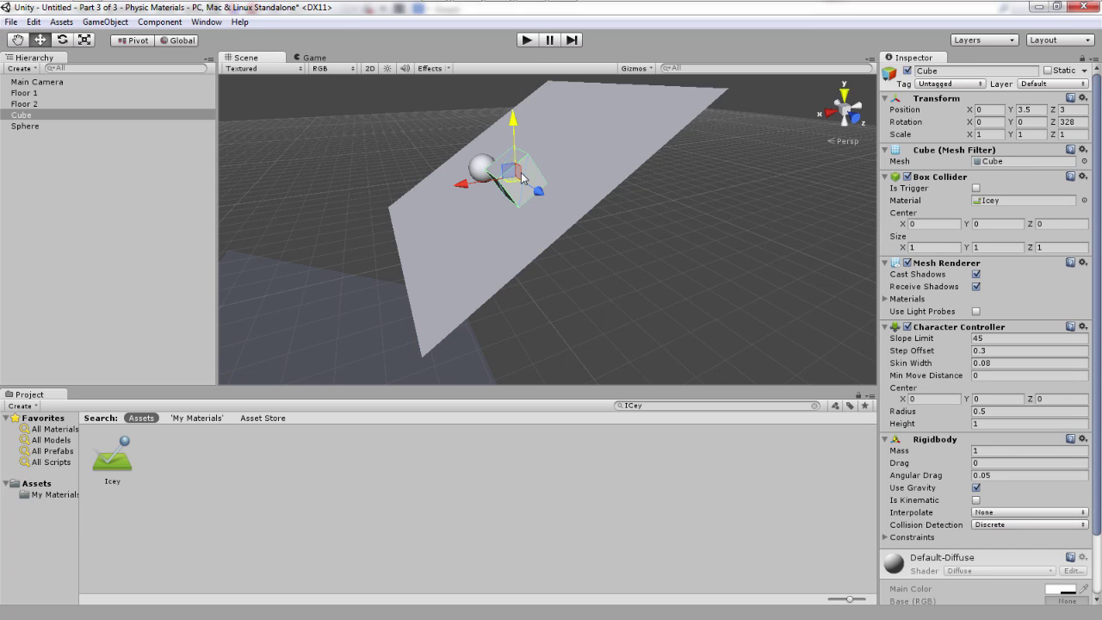
click(626, 129)
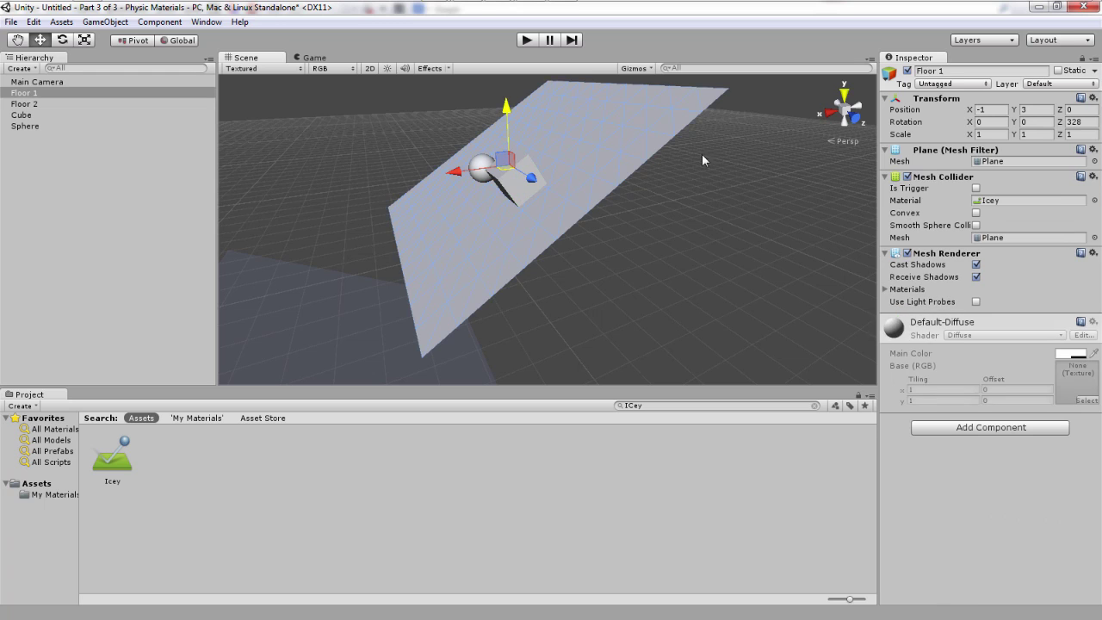
- Check Floor 2's Icey material, then play and stop the scene to watch the icy Cube
click(380, 356)
click(526, 40)
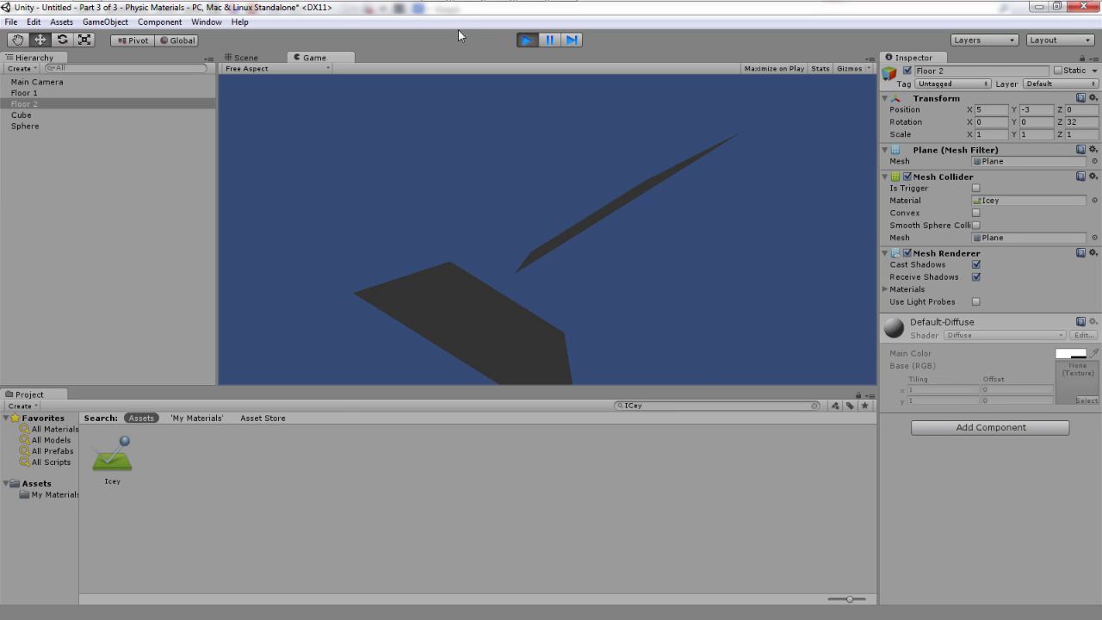
click(525, 41)
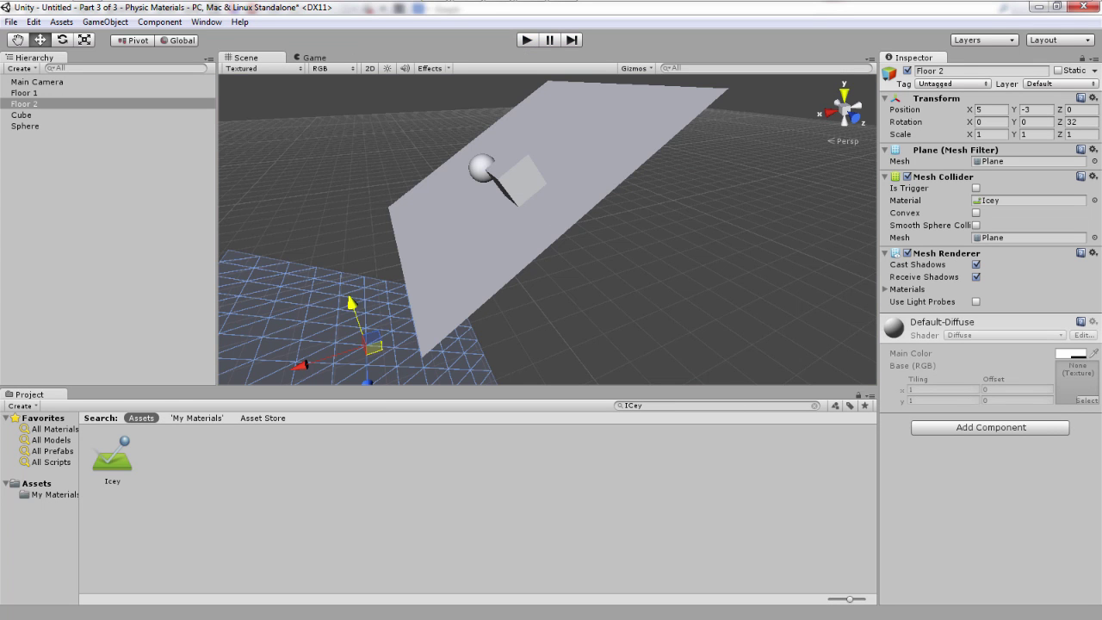
- Inspect the Icey material, then search for and inspect Gluey, and switch to the Firefox manual
click(112, 457)
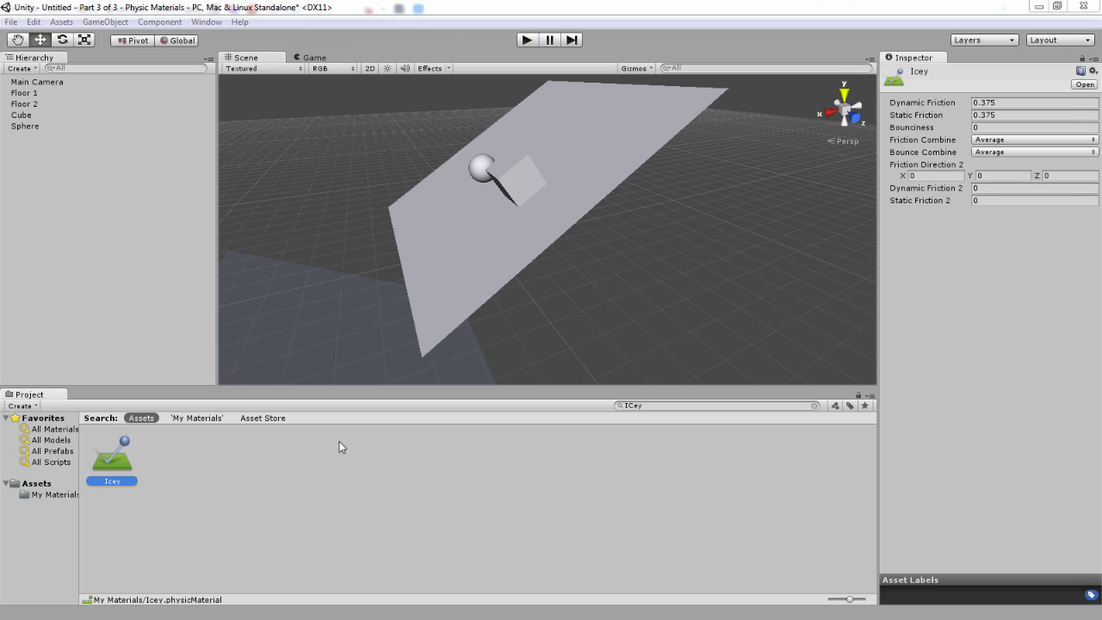
double_click(682, 405)
key(BackSpace)
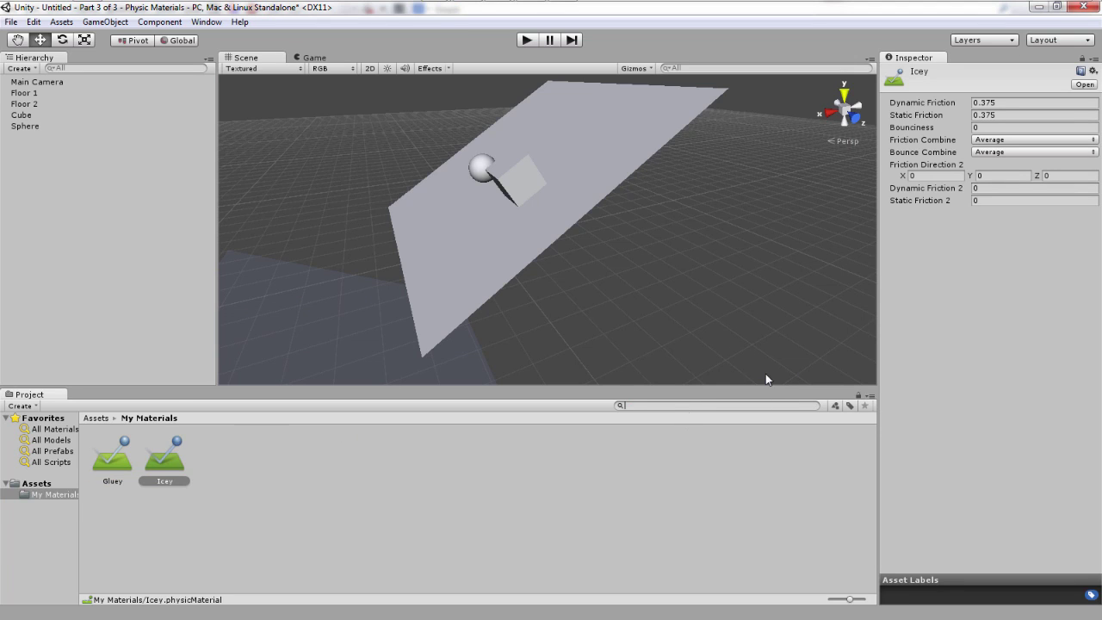
text(Gluey)
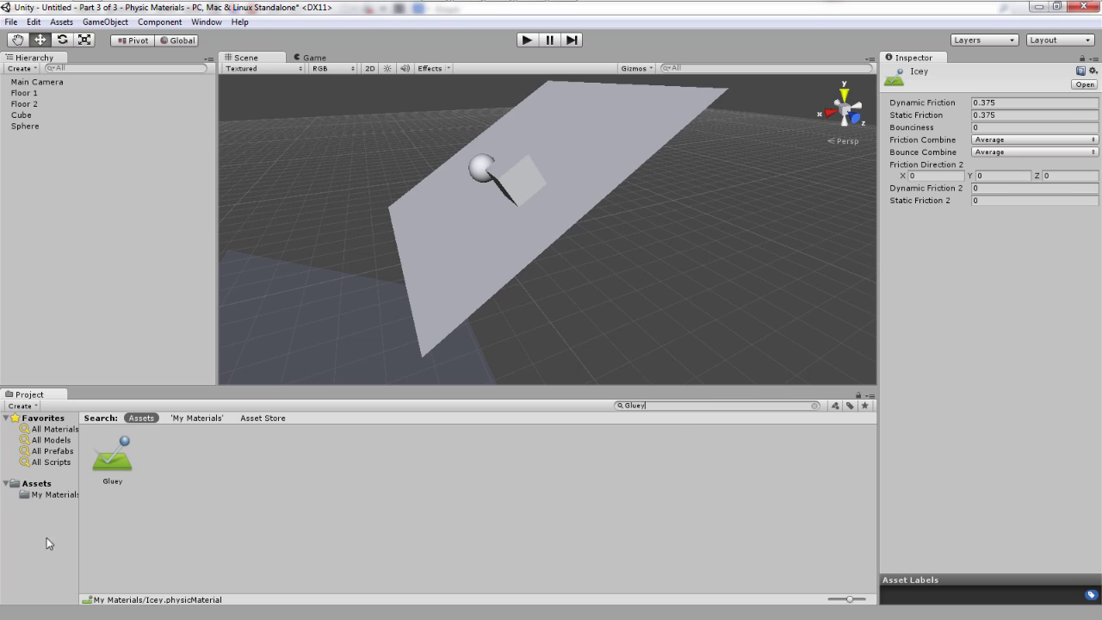
click(121, 459)
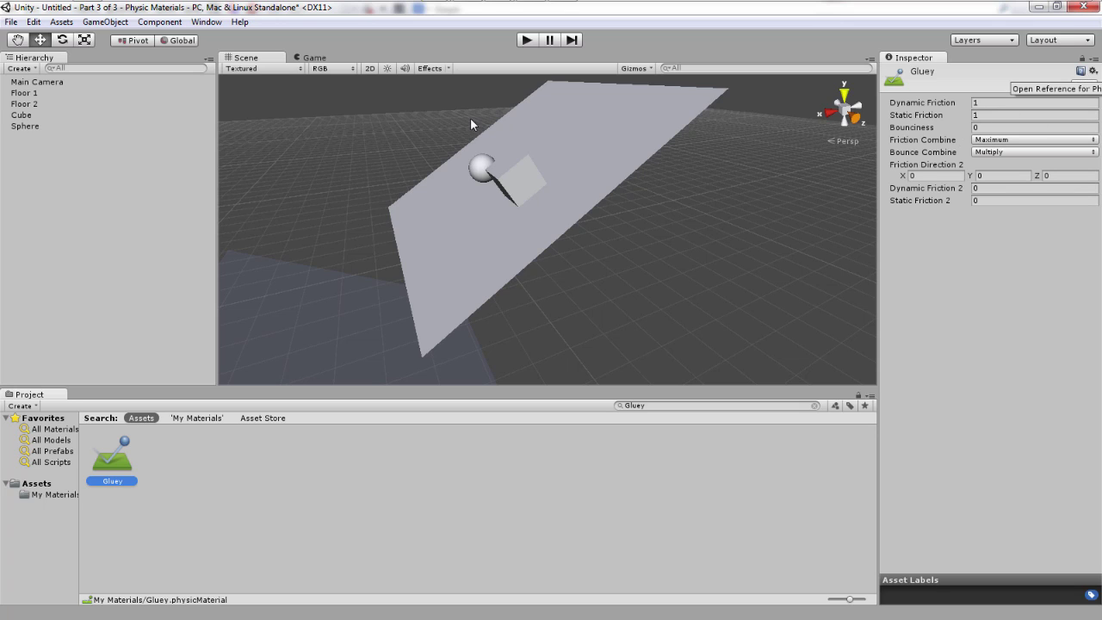
key(alt)
key(alt+Tab)
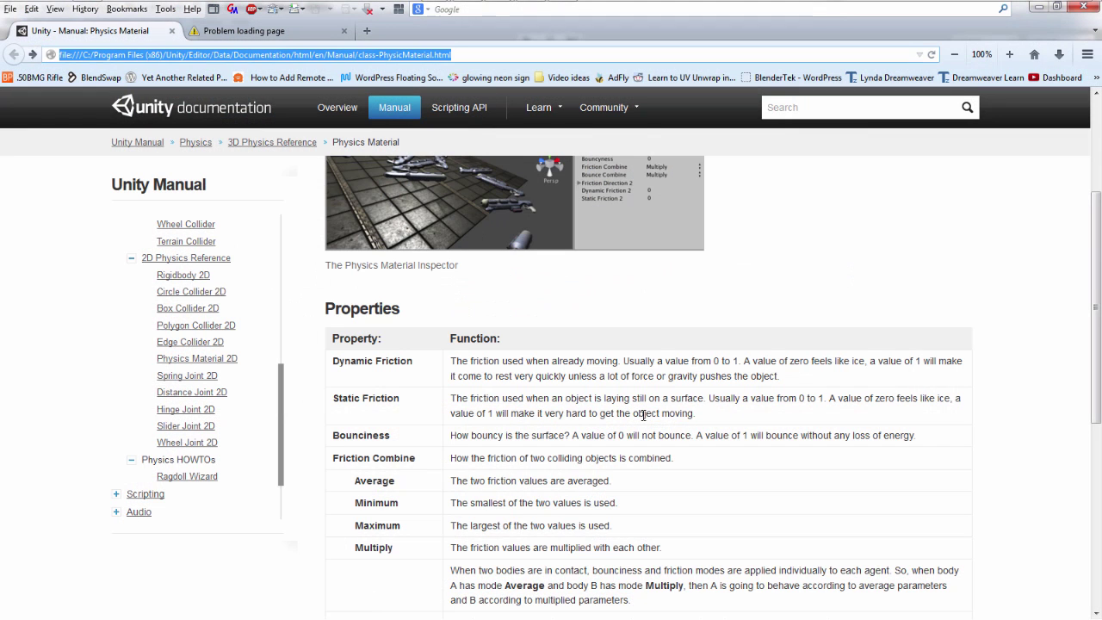
- Read through the Physics Material Properties table, then return to the Unity editor
click(577, 332)
scroll(577, 332, down, 2)
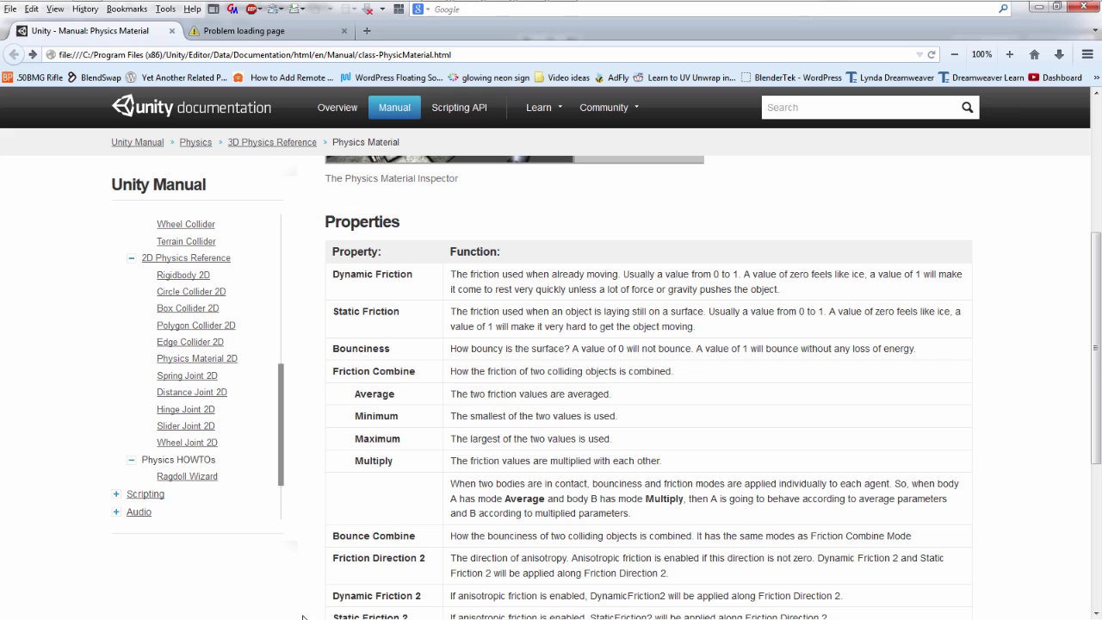
scroll(596, 528, up, 1)
scroll(586, 521, up, 3)
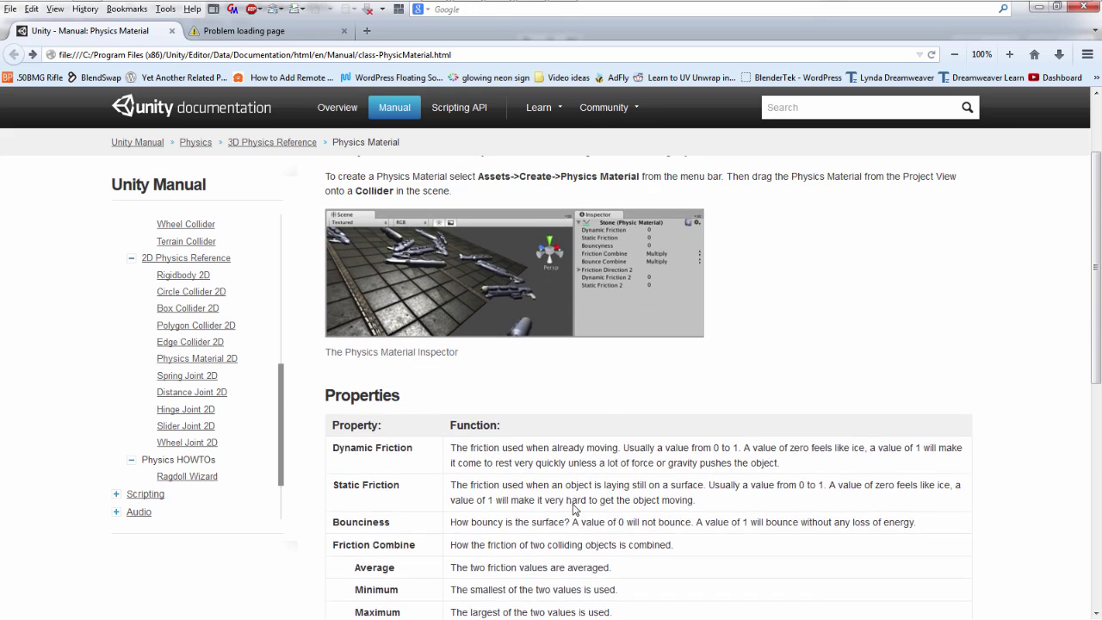
key(alt+Tab)
key(alt+Tab)
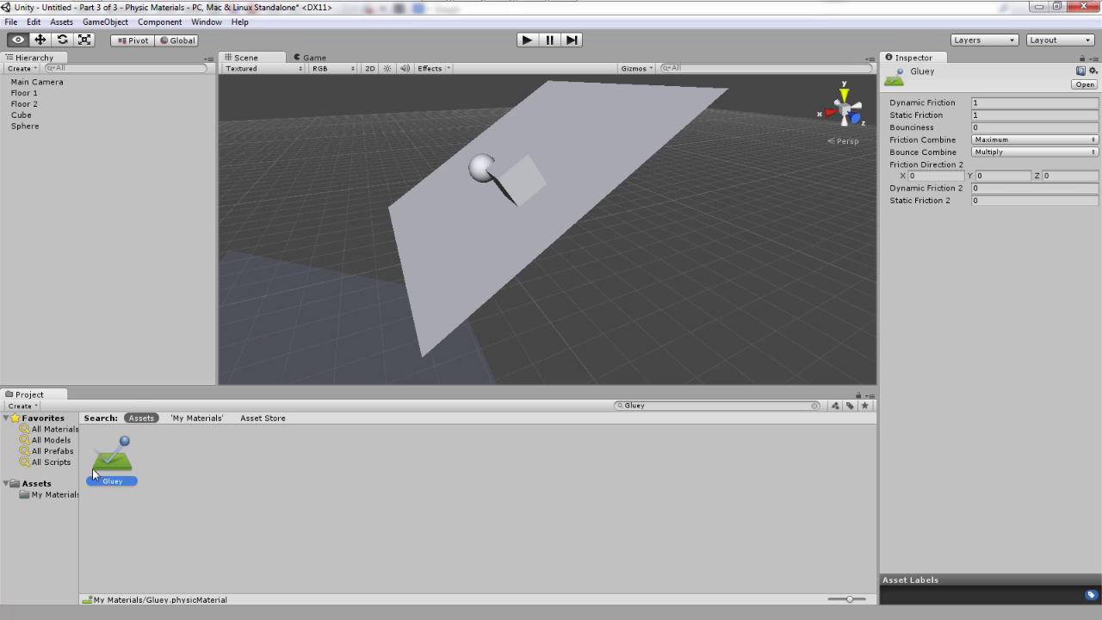
- Apply the Gluey material to the Cube's collider and Floor 1's Mesh Collider
click(54, 114)
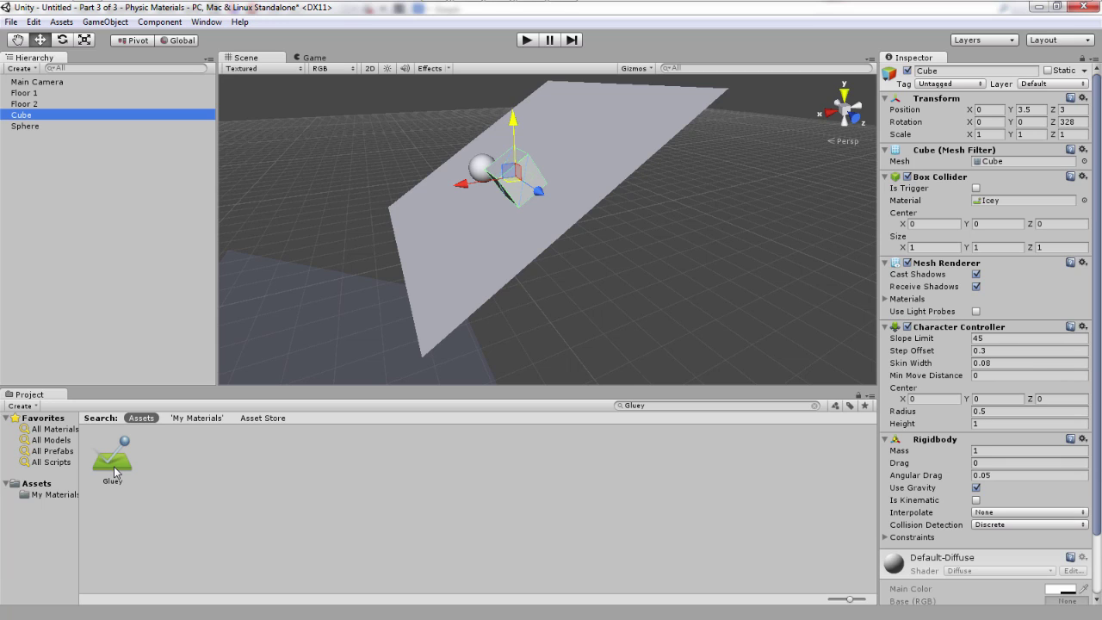
drag(114, 467, 996, 208)
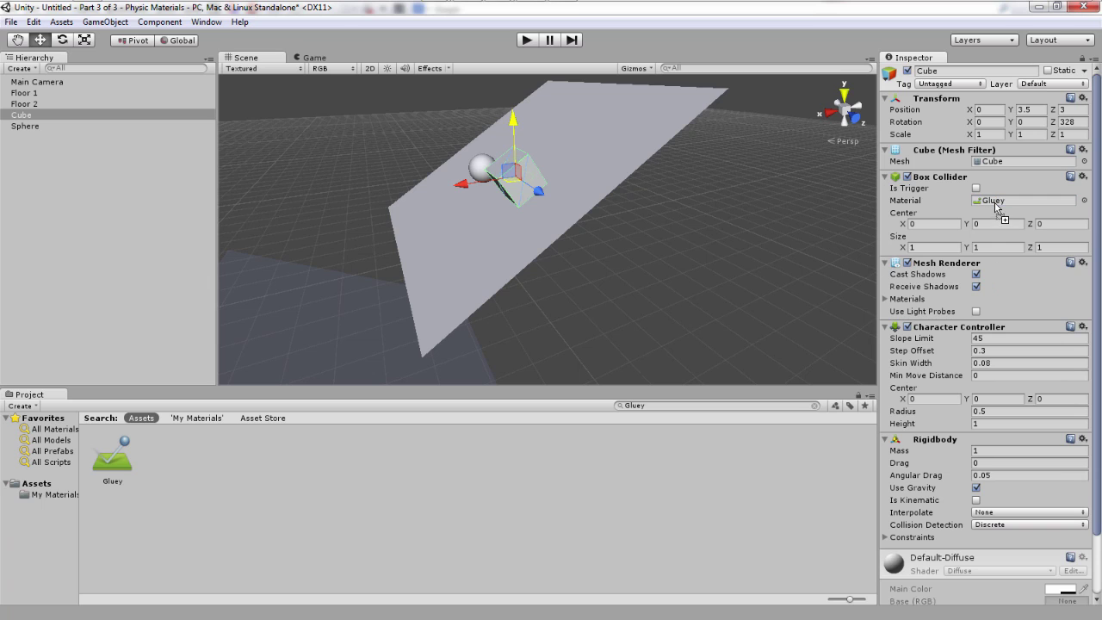
click(25, 93)
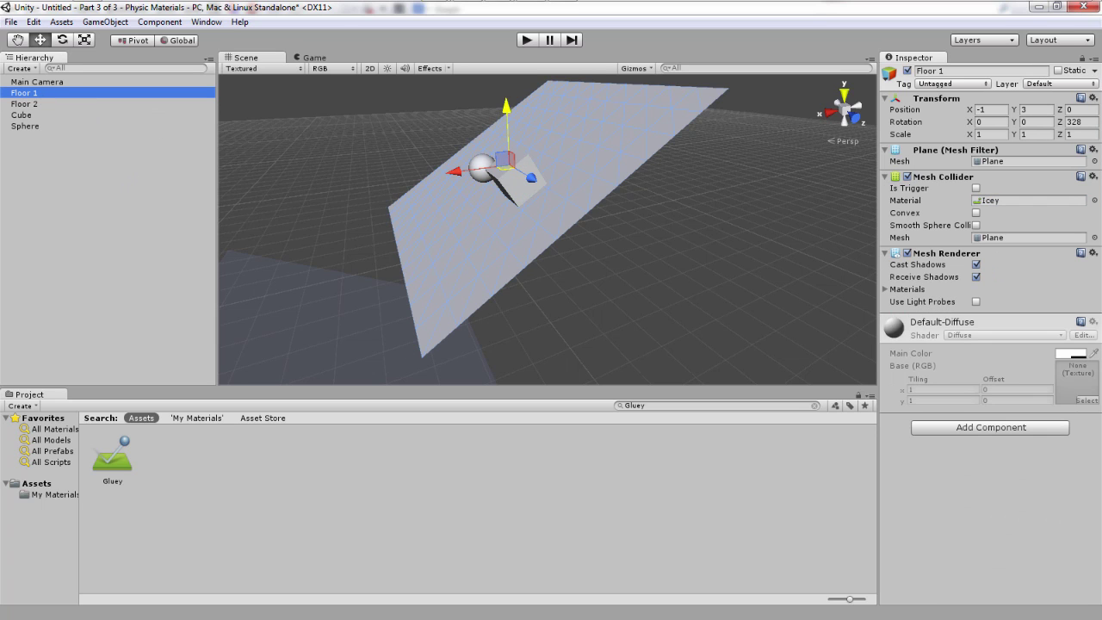
click(1094, 200)
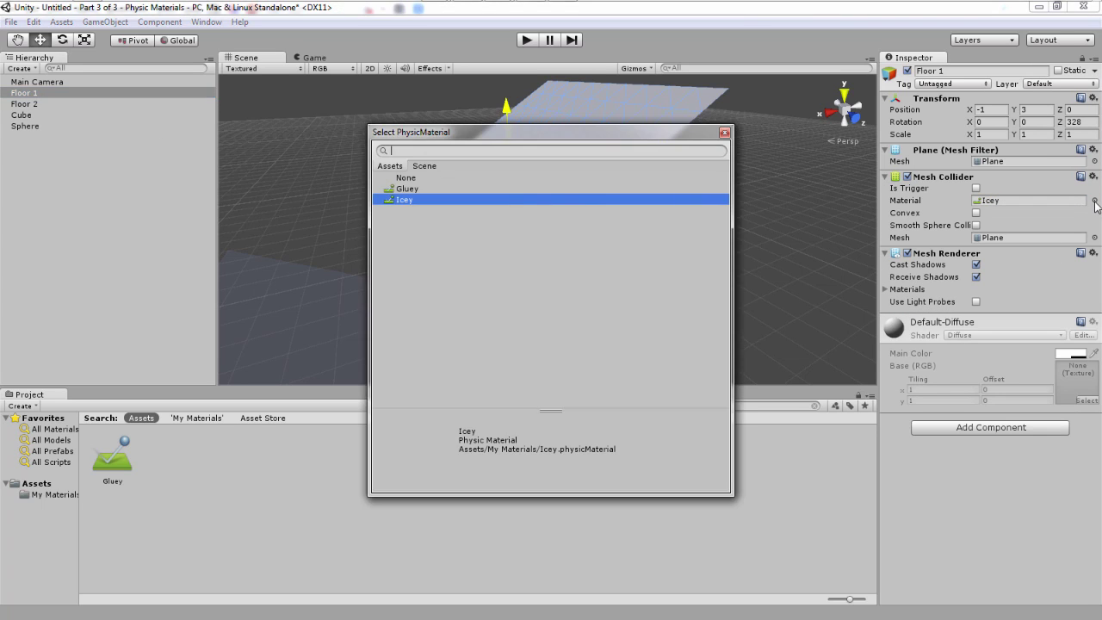
double_click(418, 189)
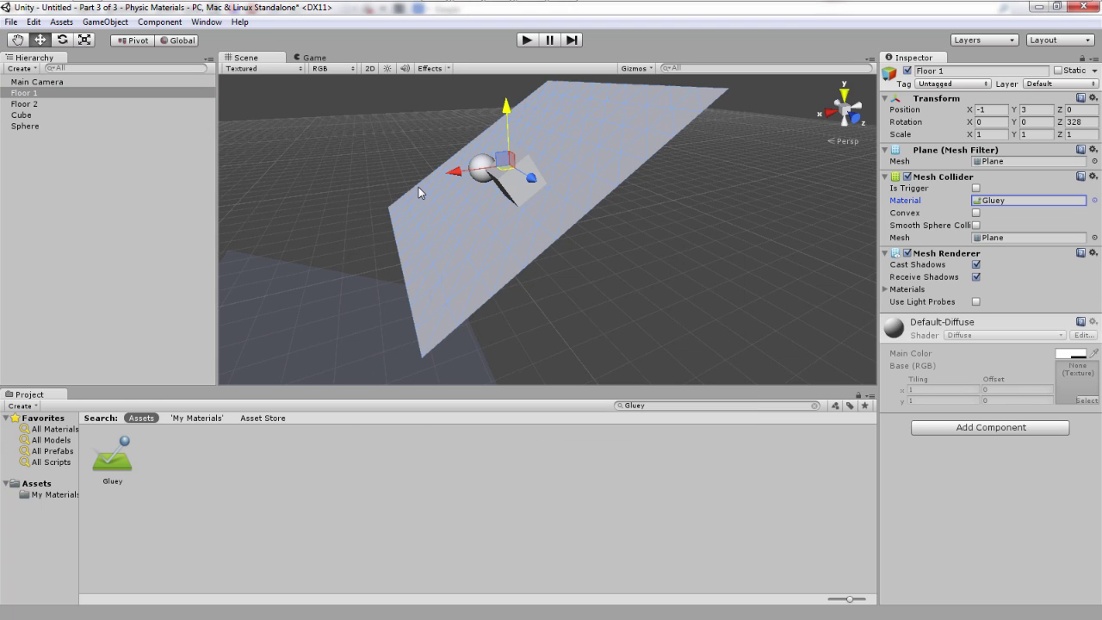
- Set Floor 2's Mesh Collider material to Gluey and run the scene
click(320, 326)
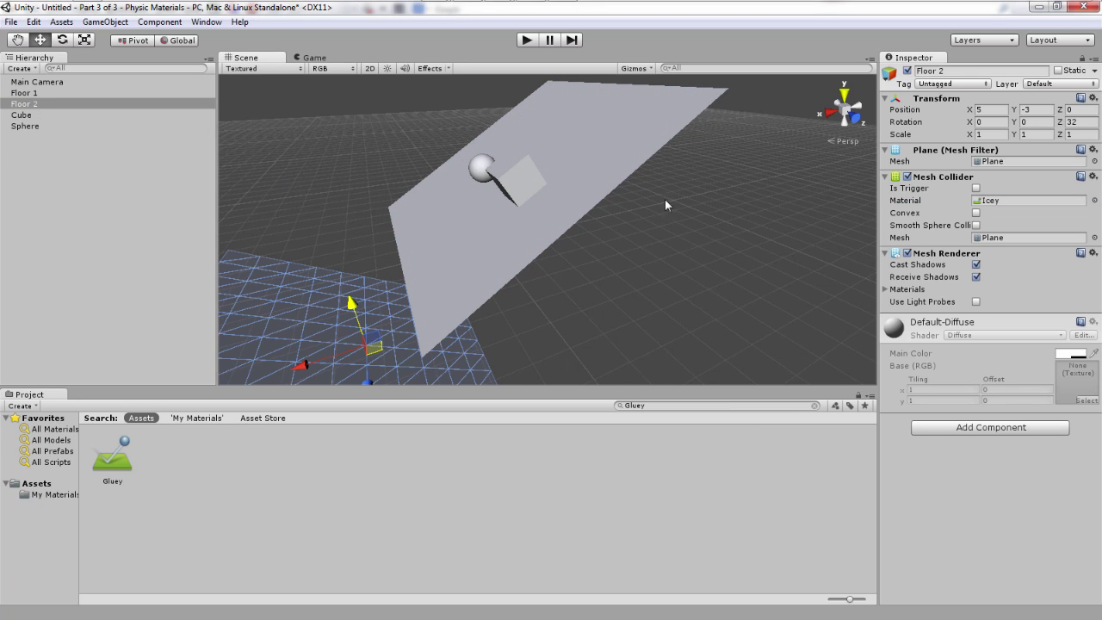
click(1094, 200)
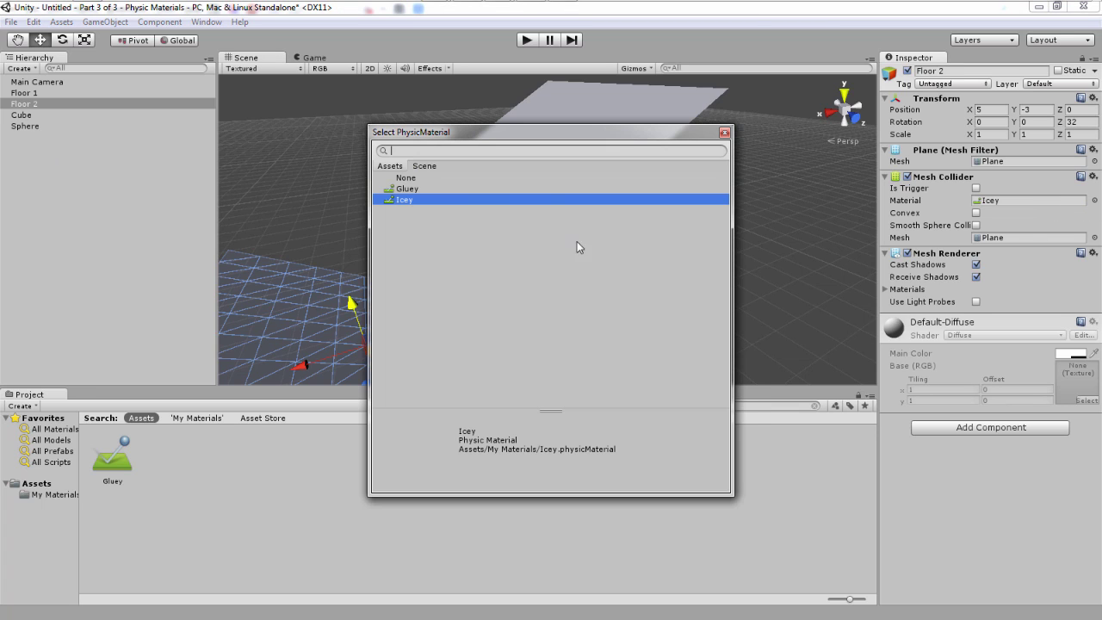
double_click(418, 190)
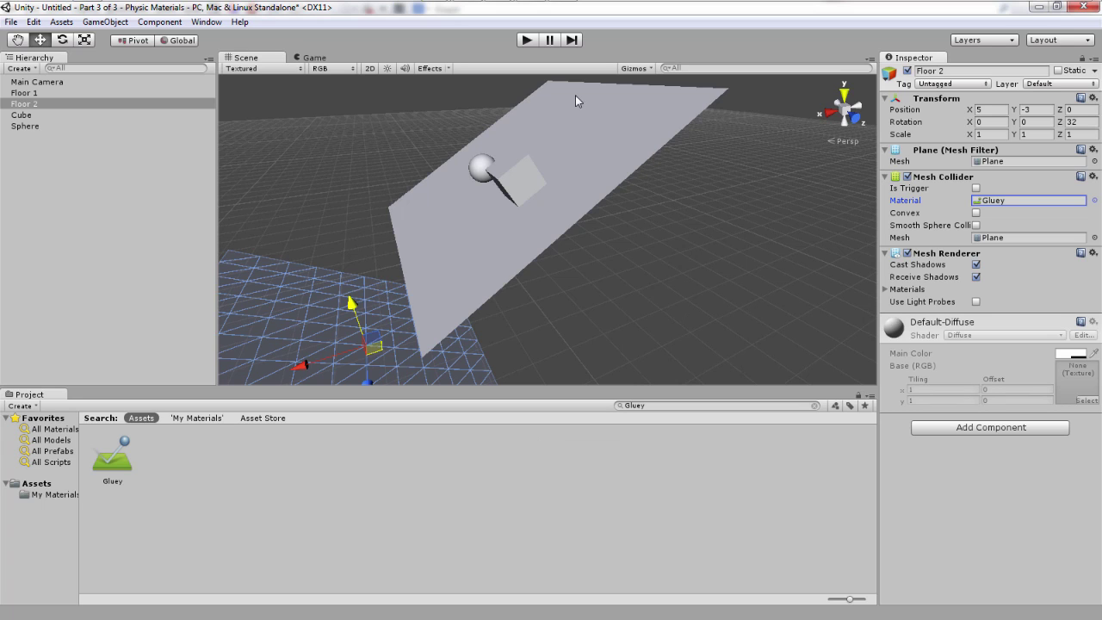
click(526, 40)
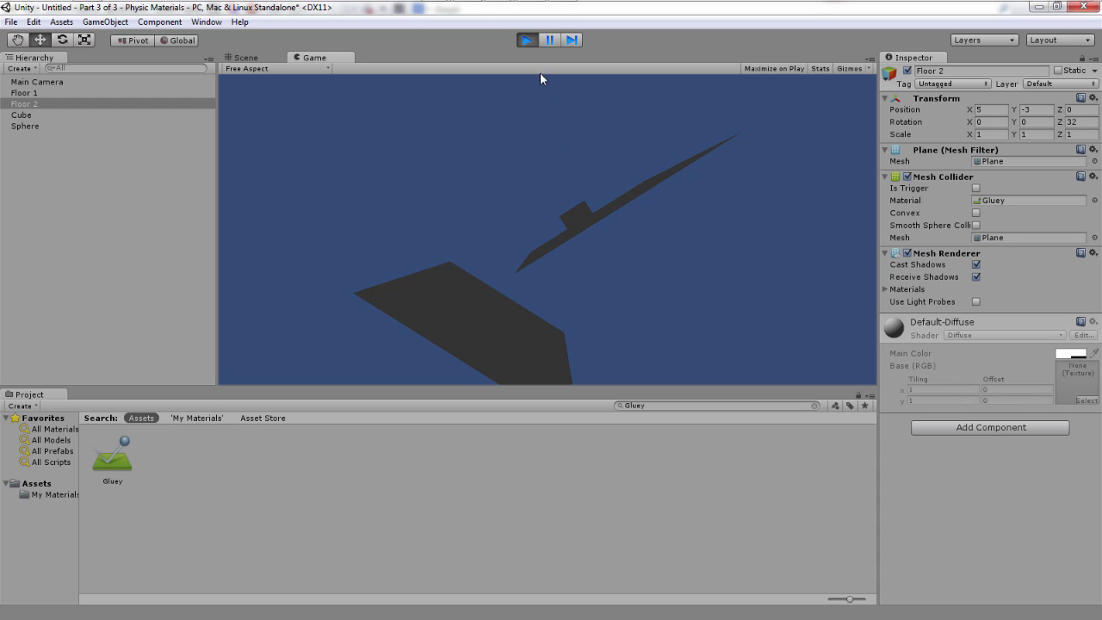
click(525, 39)
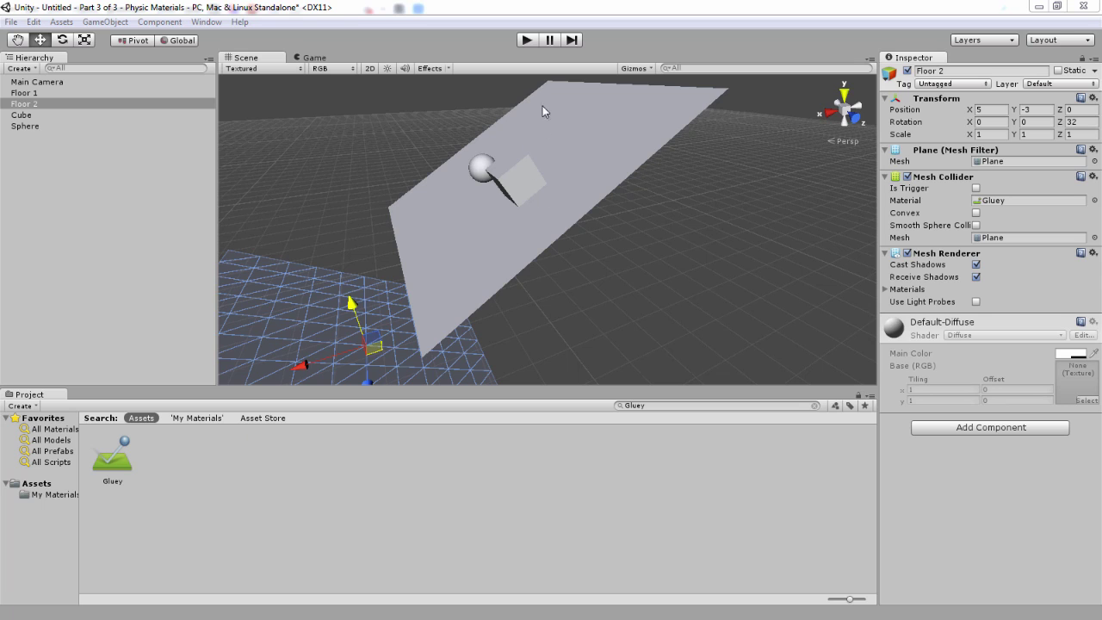
click(526, 40)
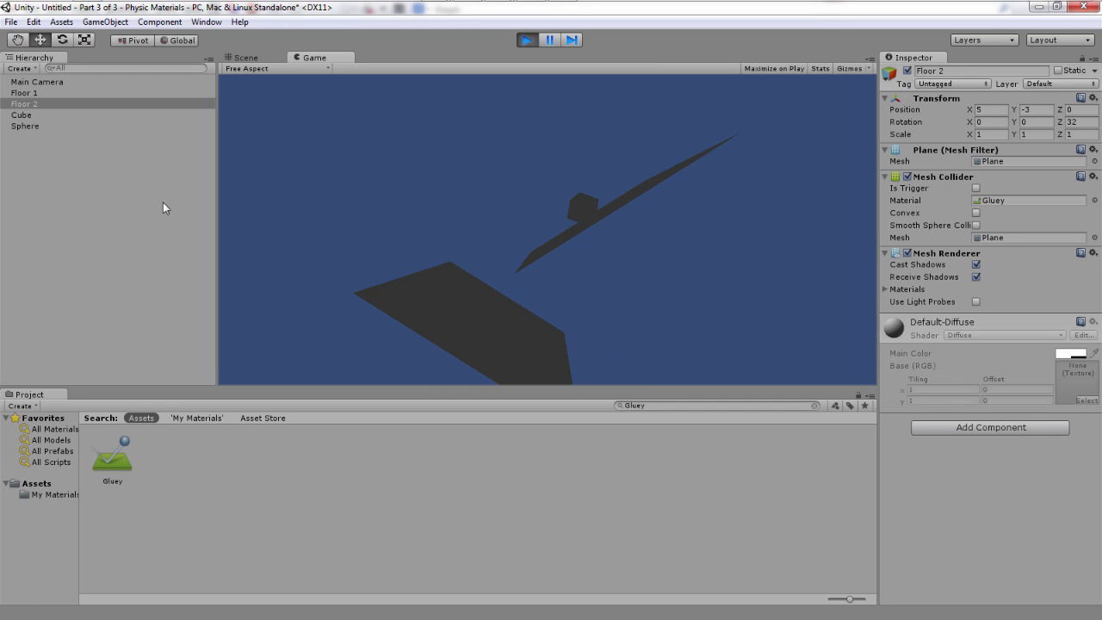
click(532, 41)
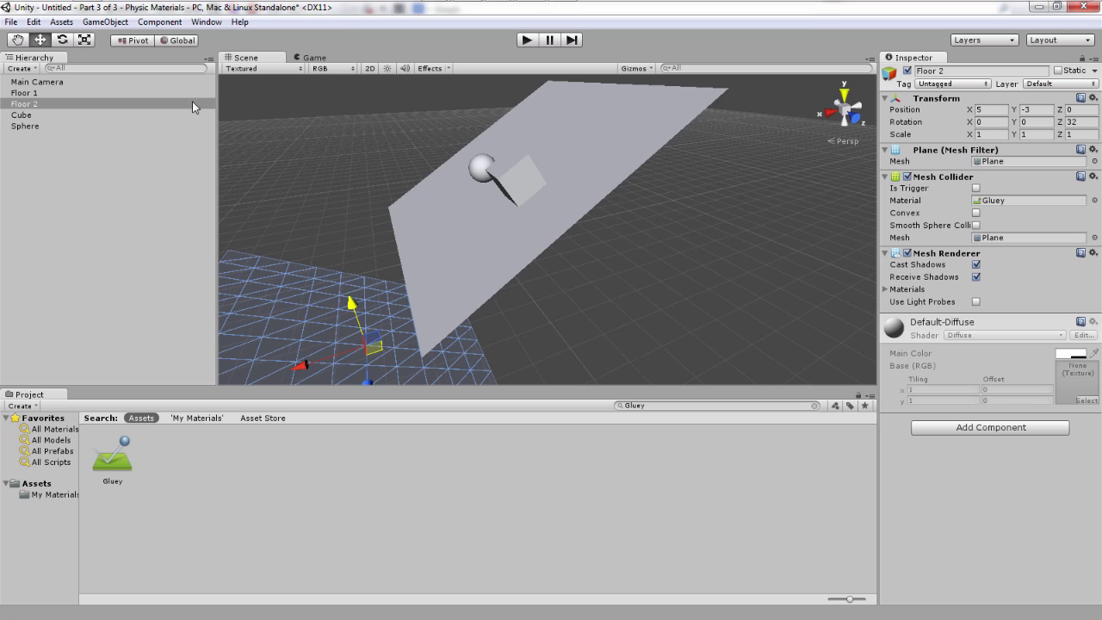
- Assign Gluey to the Sphere Collider's Material field, then play and stop a test run
click(26, 126)
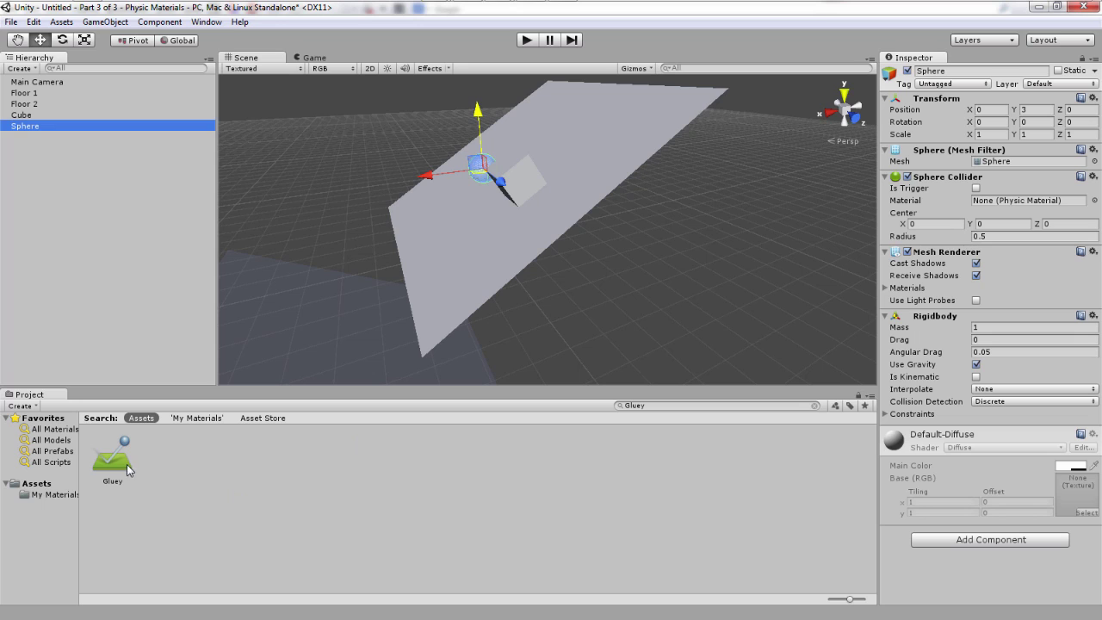
drag(113, 459, 1030, 202)
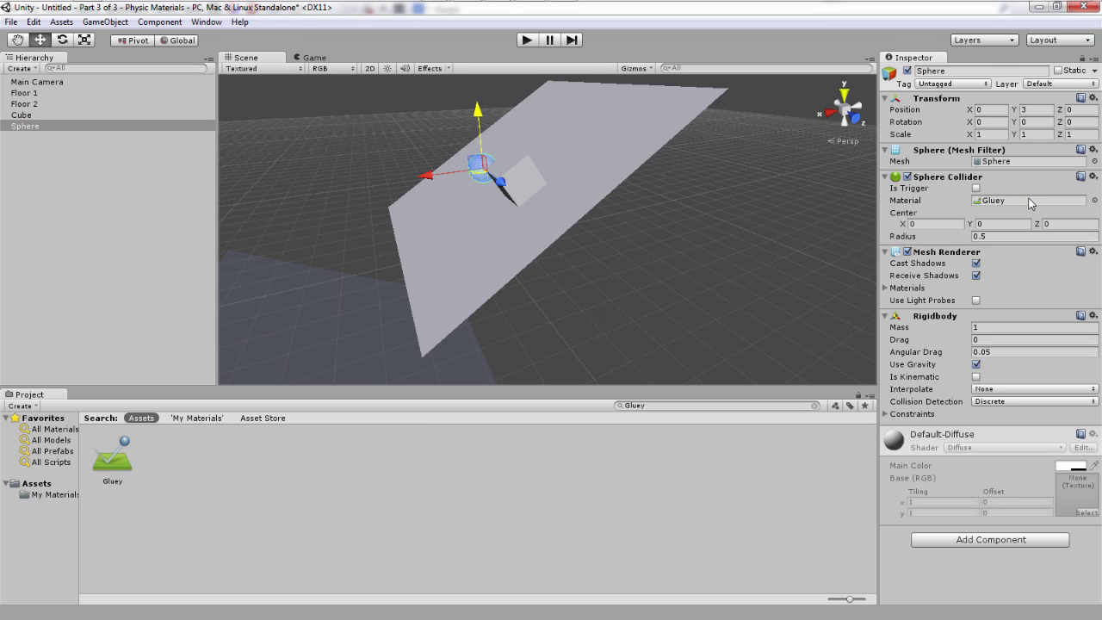
click(524, 41)
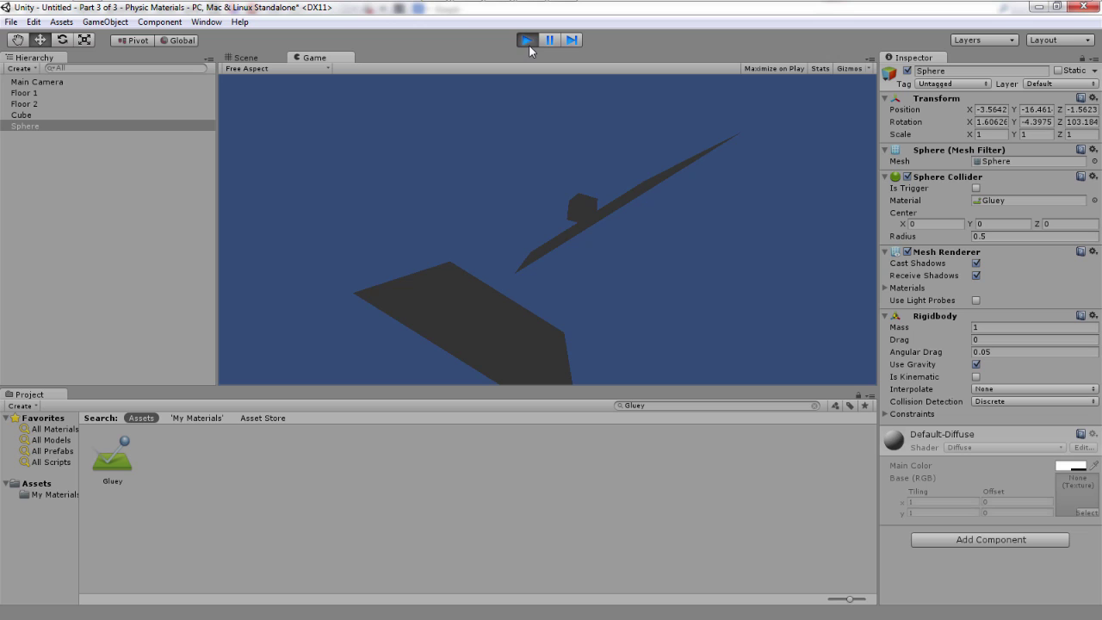
click(529, 40)
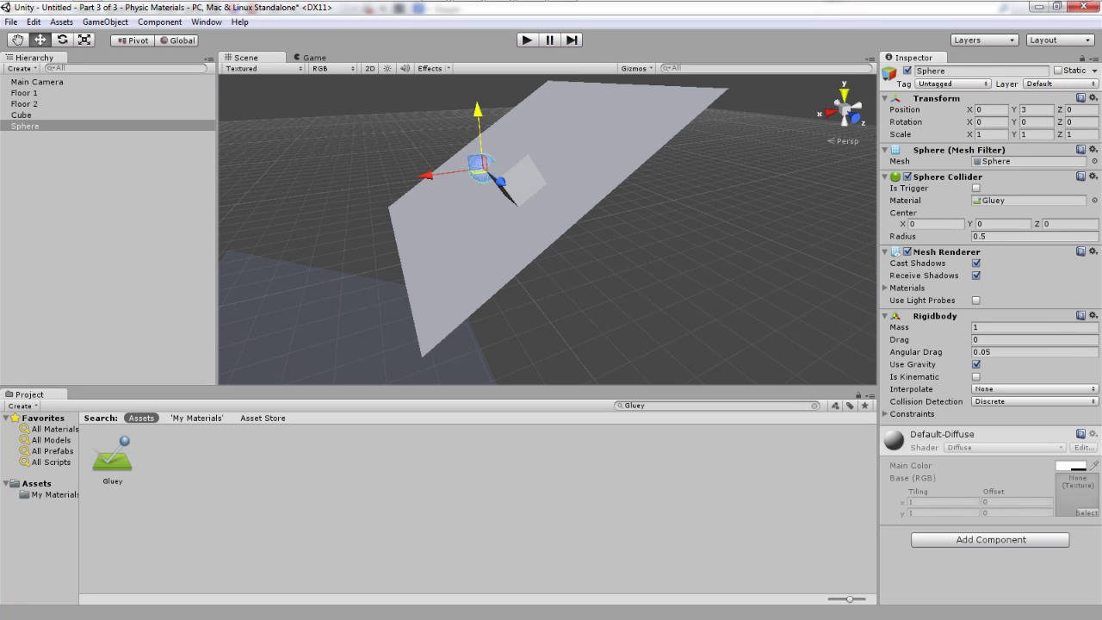
click(37, 128)
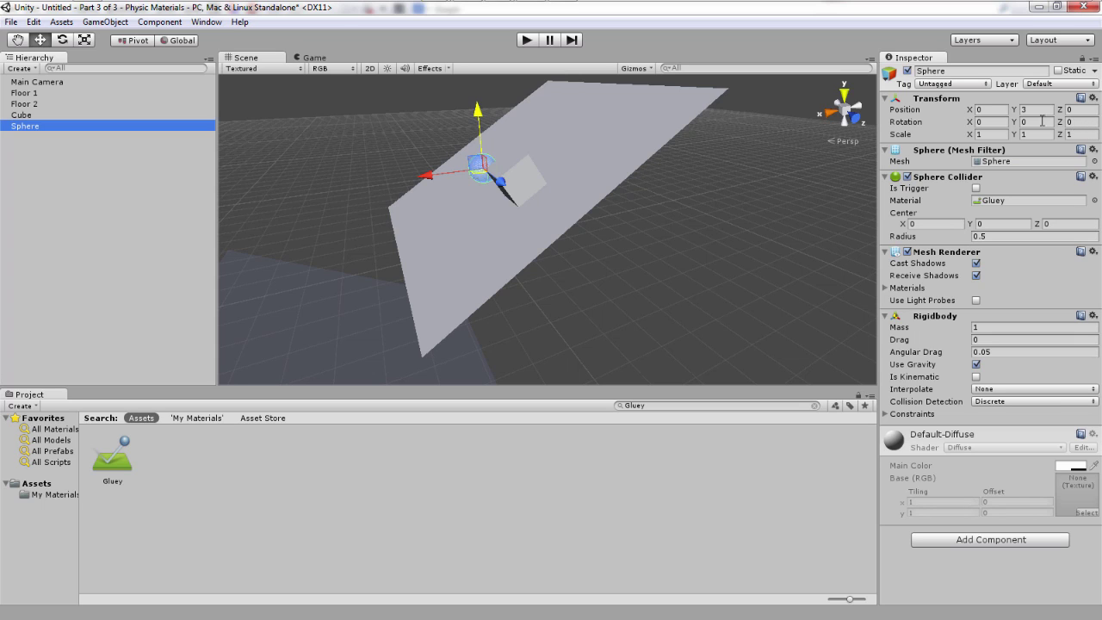
click(526, 39)
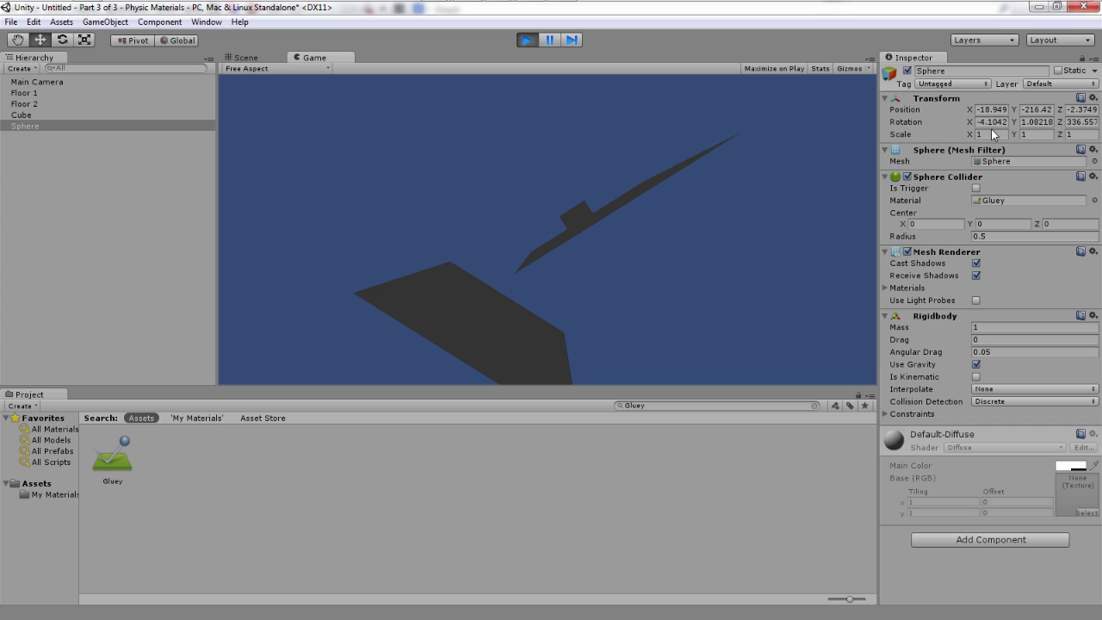
click(528, 41)
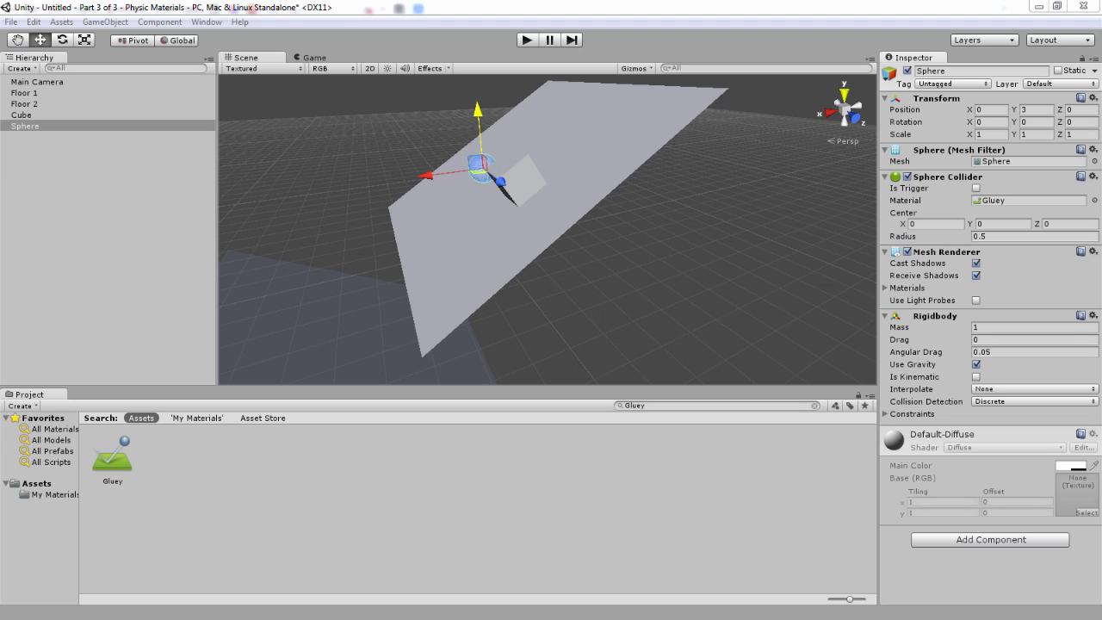
click(31, 129)
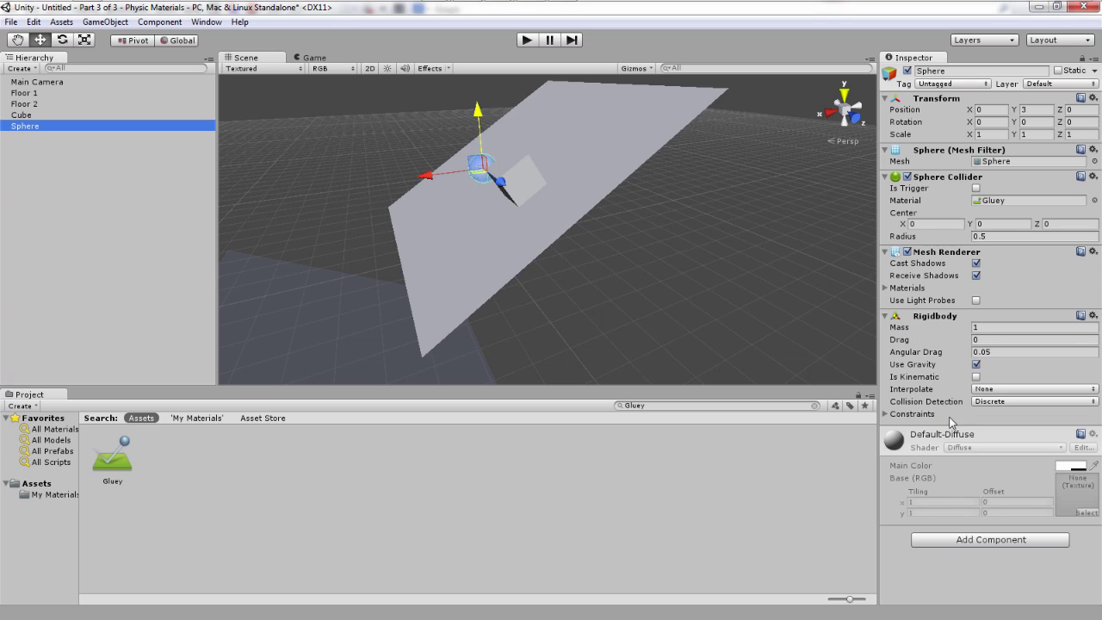
- Tick Freeze Rotation Z in the Sphere Rigidbody's Constraints and test-run the scene
click(887, 415)
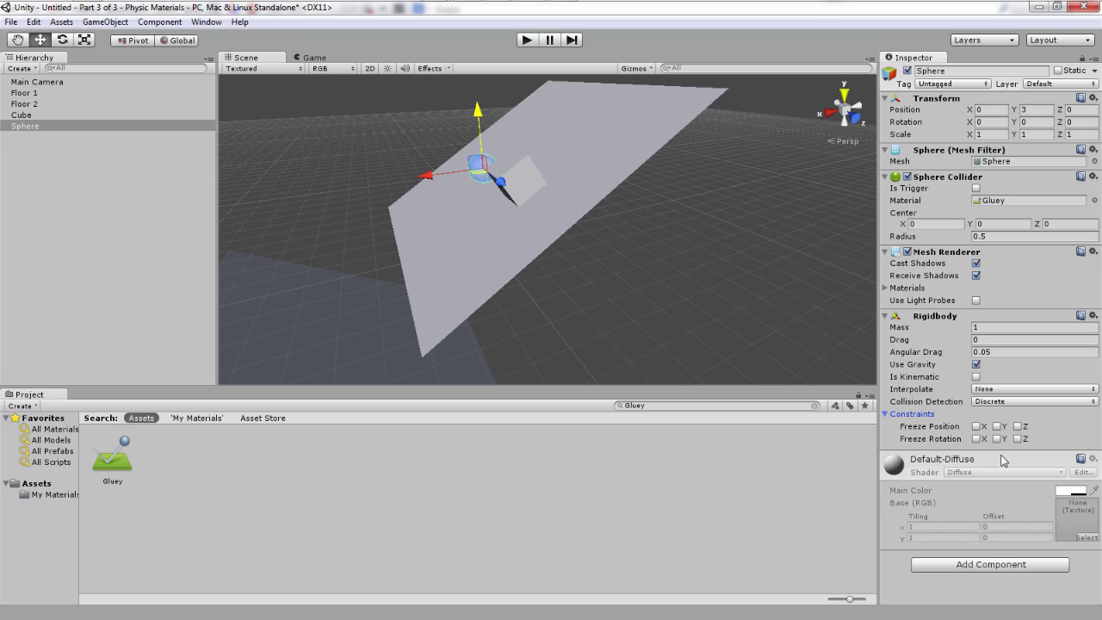
click(1018, 439)
click(523, 45)
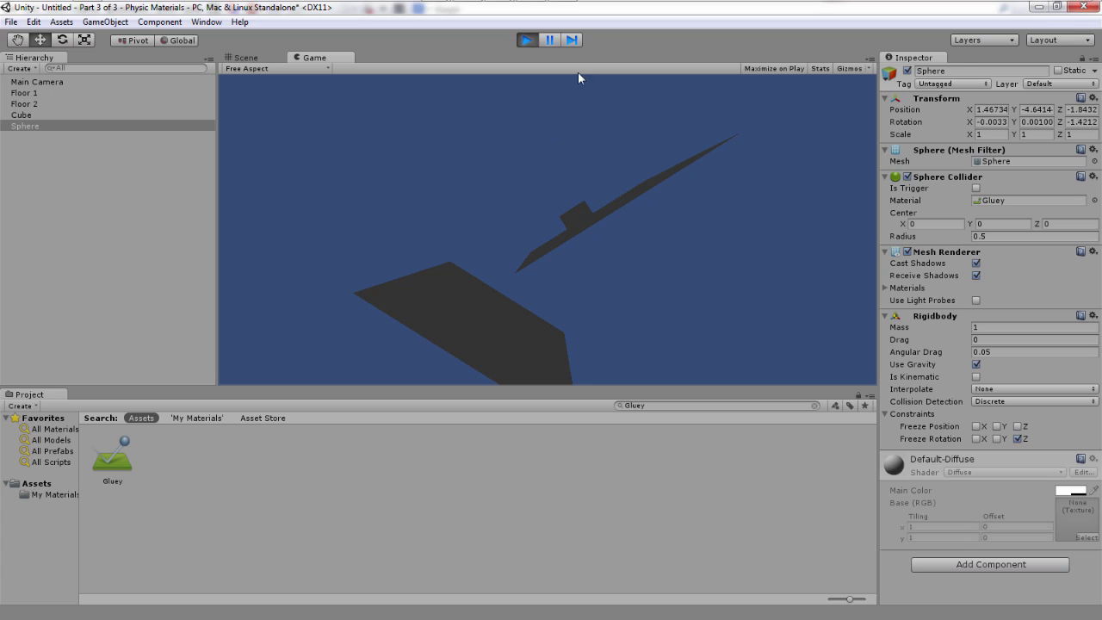
click(525, 41)
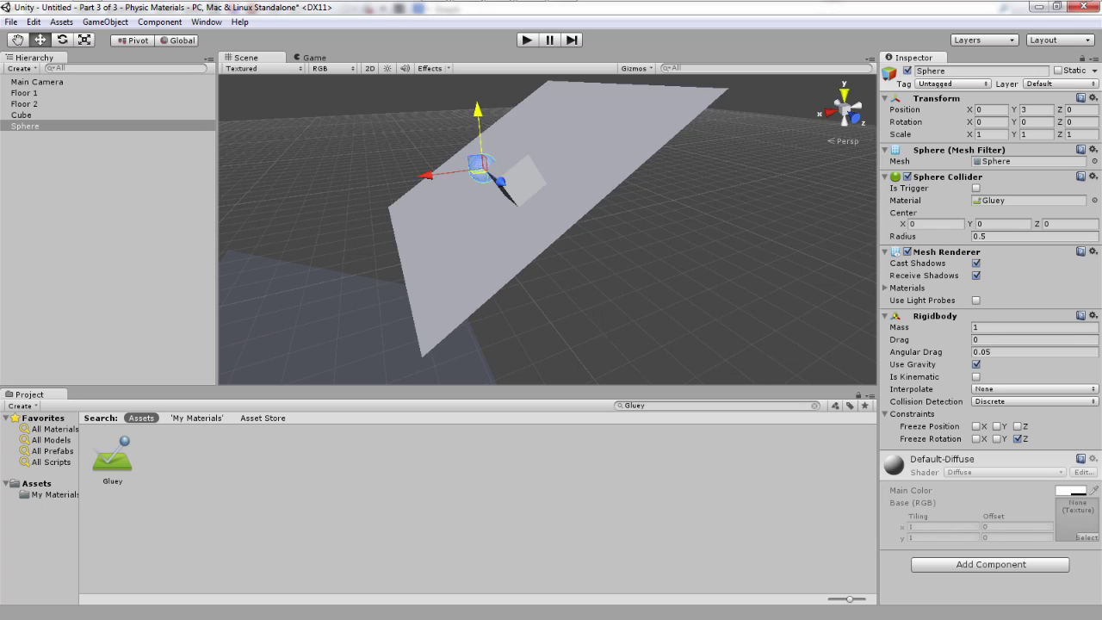
- Create a new Physic Material named Bouncey in the My Materials folder
click(53, 494)
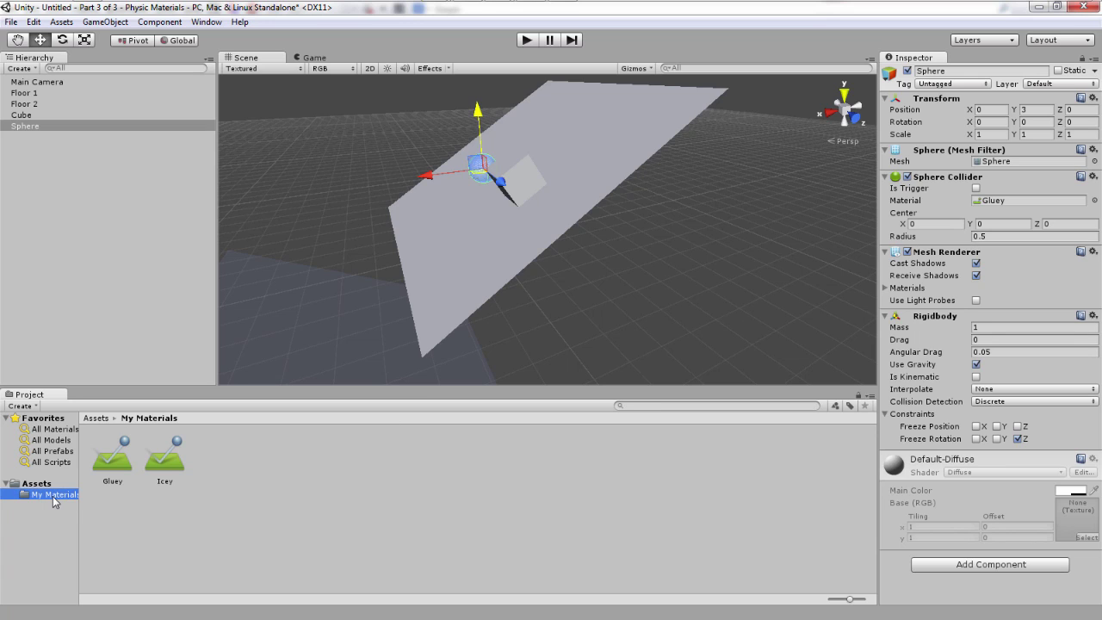
click(62, 23)
mouse_move(102, 39)
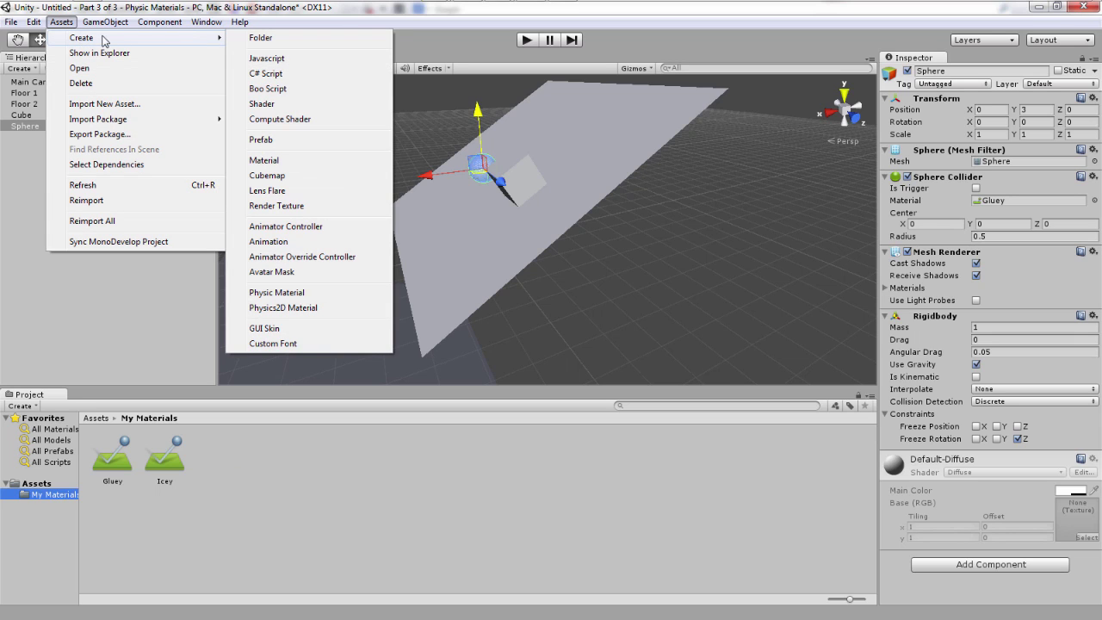
click(341, 293)
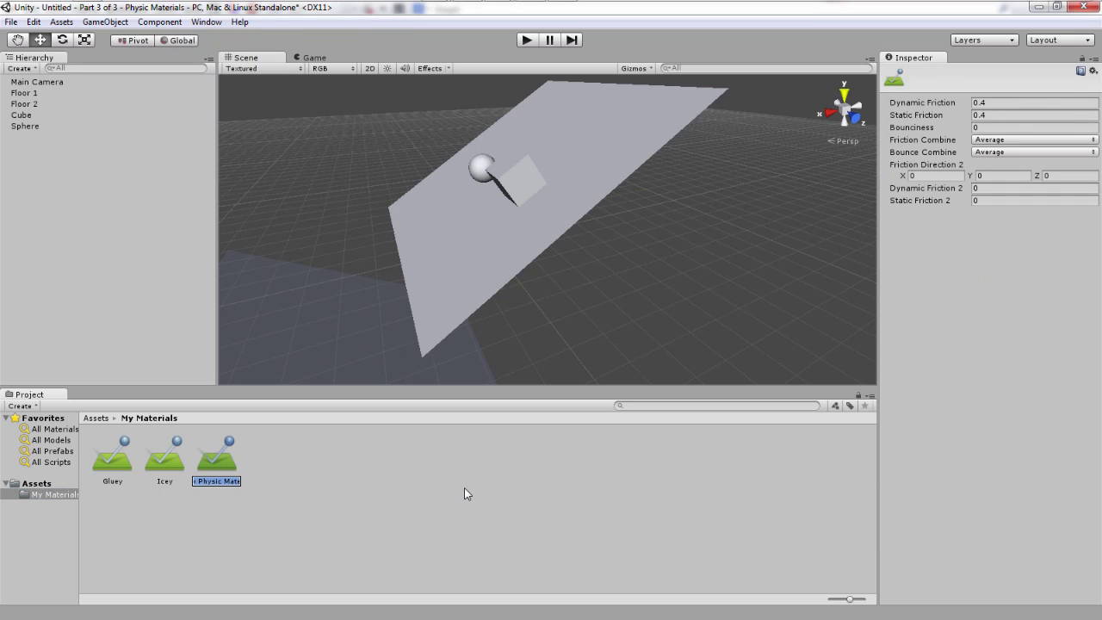
text(Bouncey)
key(Return)
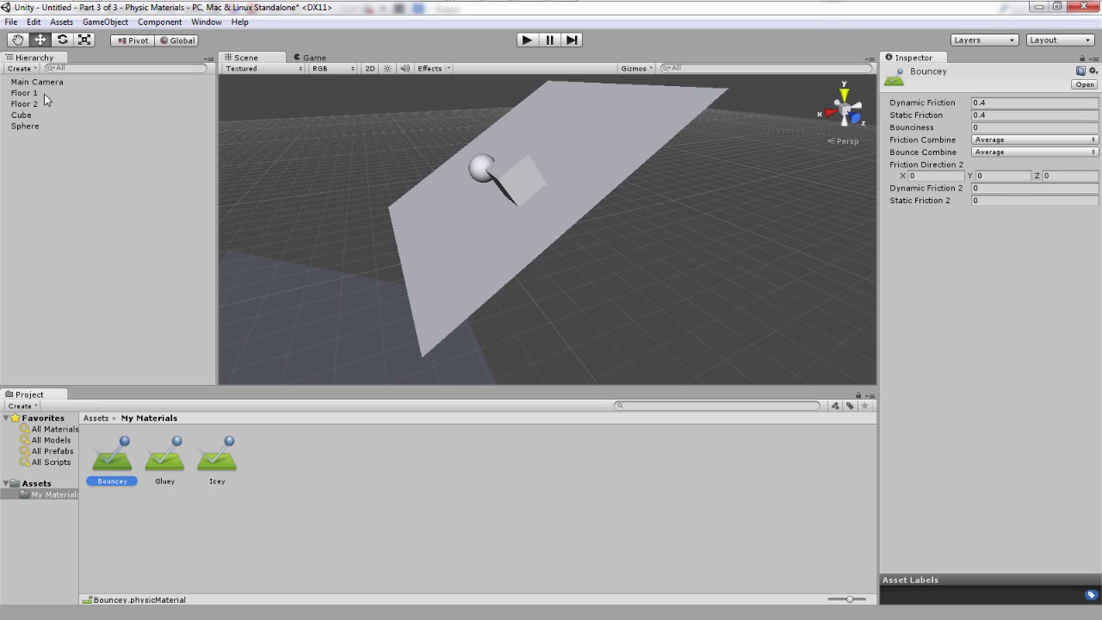
- Assign Bouncey to the Sphere's collider and test-run the scene
click(32, 125)
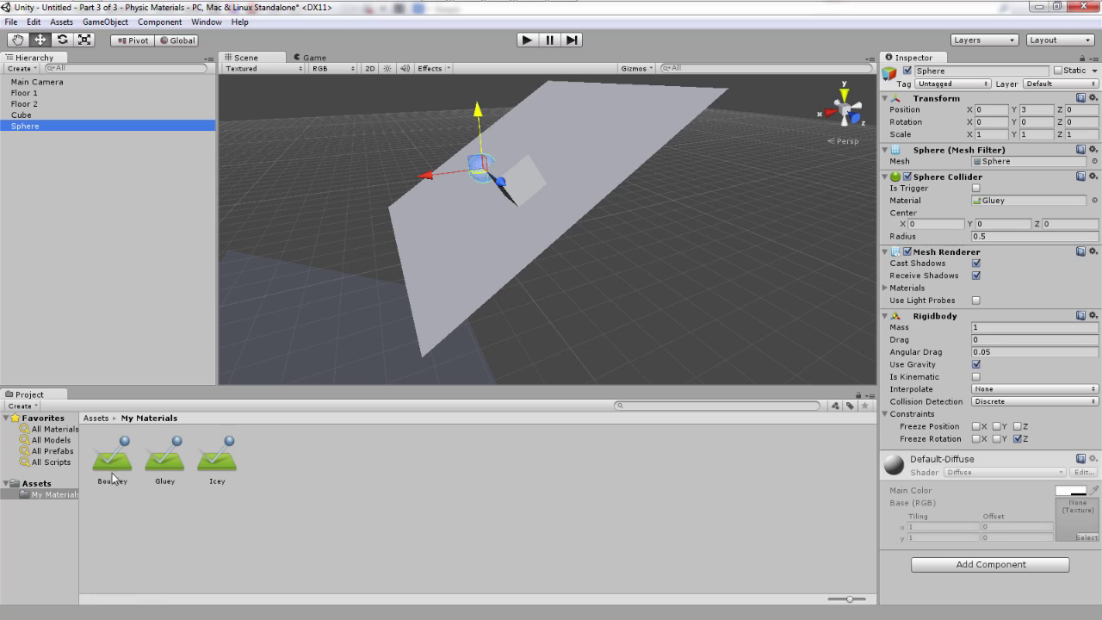
drag(112, 460, 1005, 207)
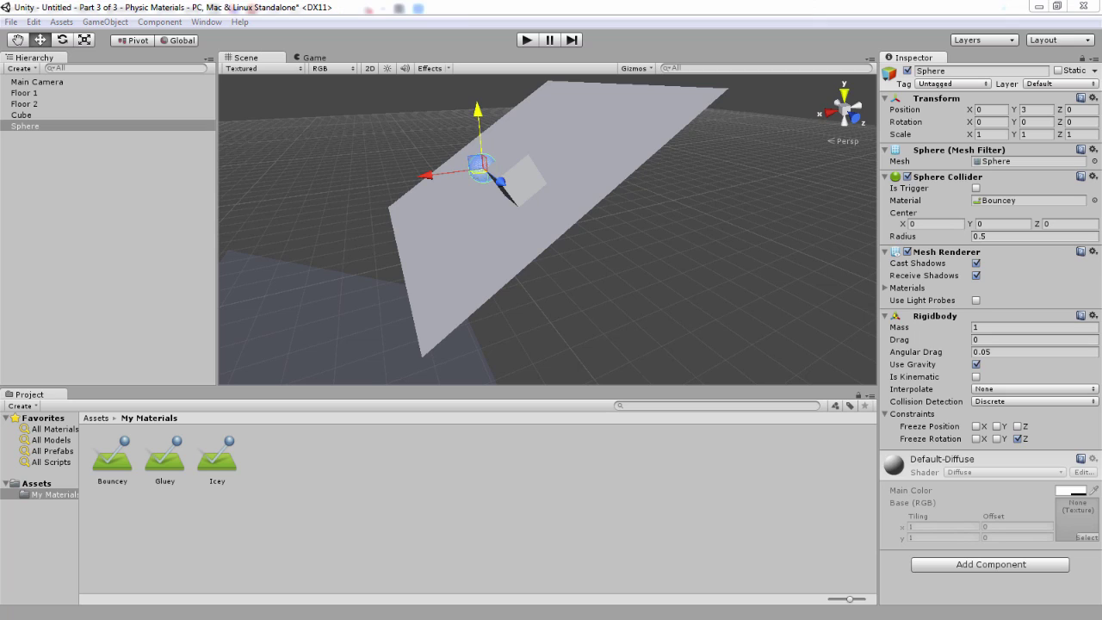
click(528, 43)
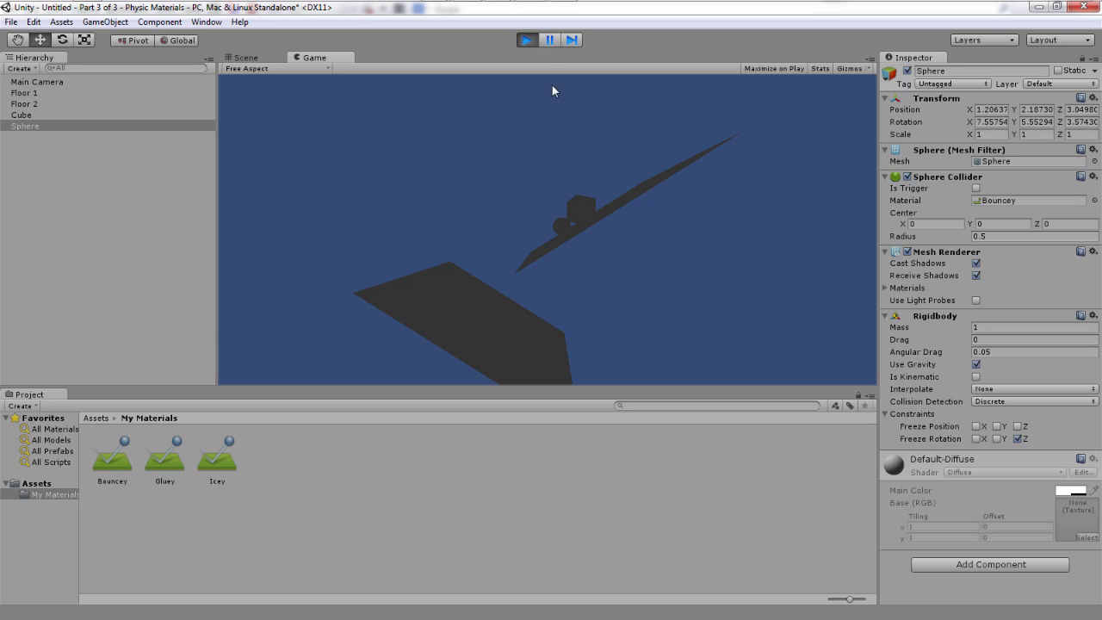
click(526, 43)
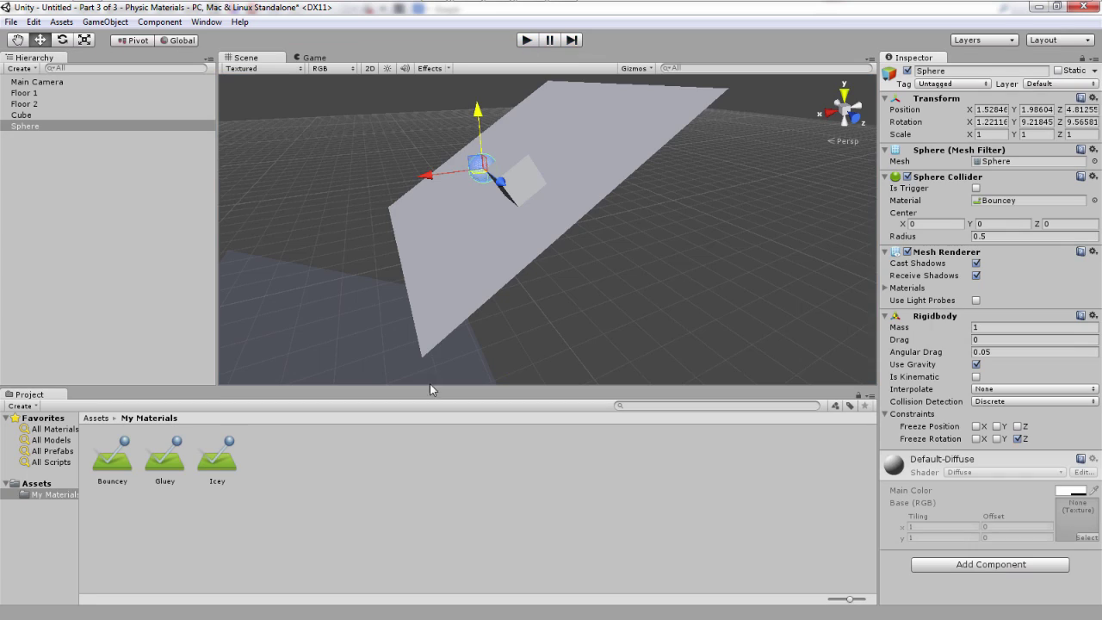
- Give Bouncey dynamic friction 0, static friction 0 and bounciness 1
click(115, 456)
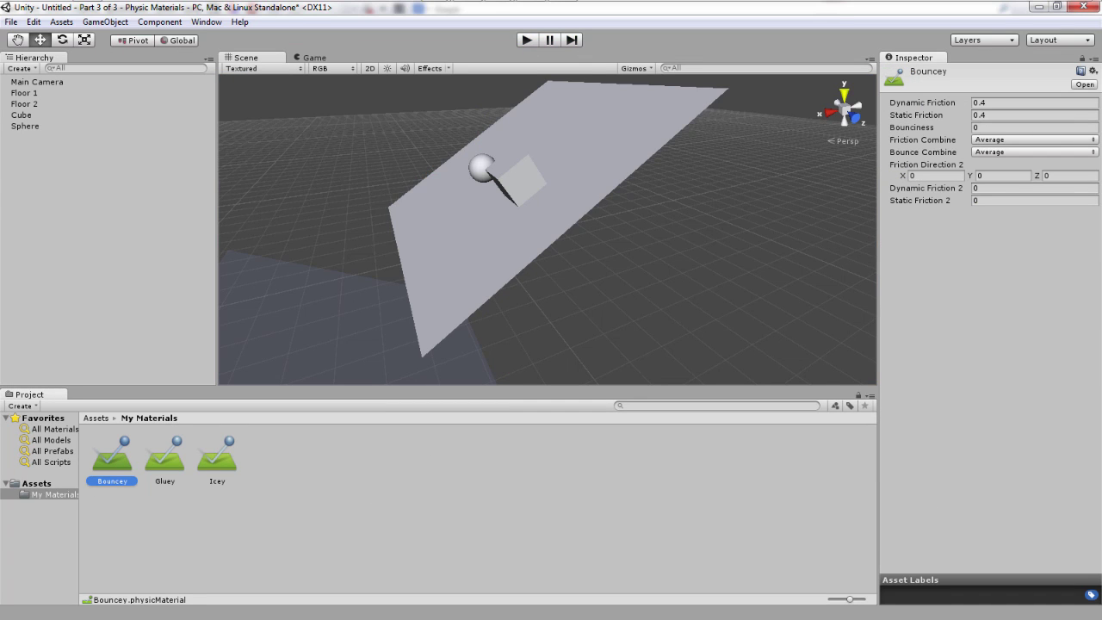
click(1004, 102)
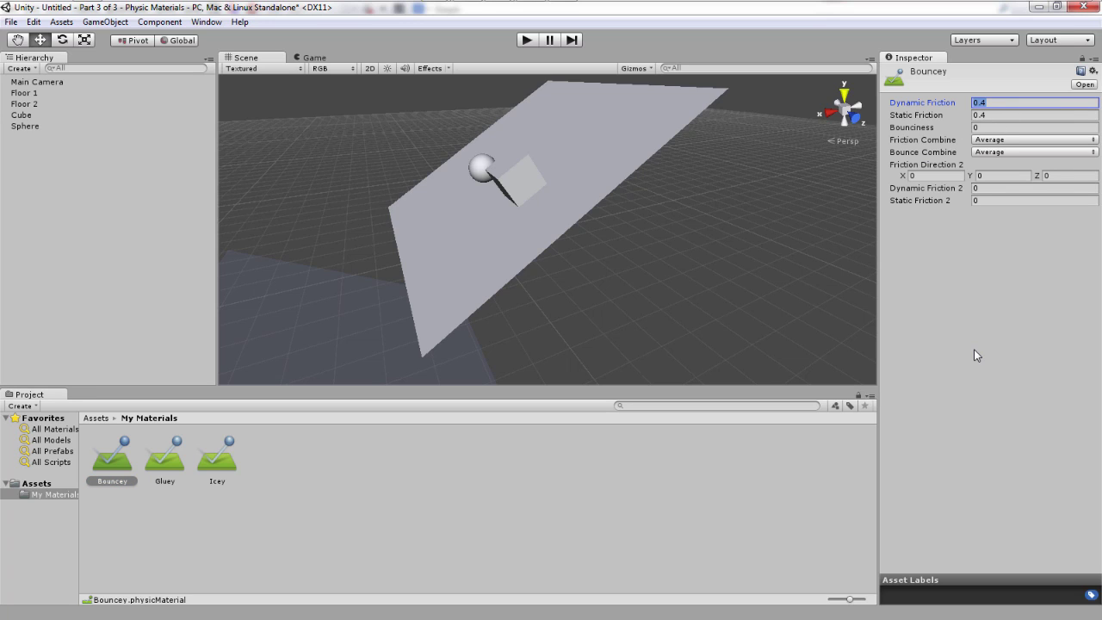
text(0)
key(Tab)
text(0)
key(Tab)
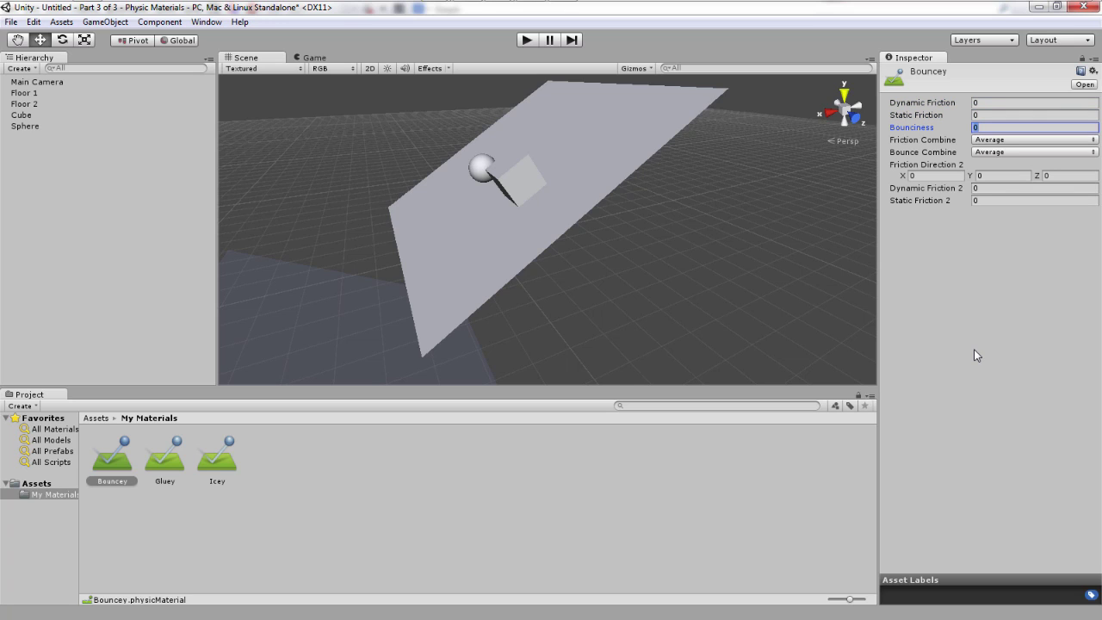
text(1)
- Choose Minimum friction combine and Maximum bounce combine, then select the Cube
click(1024, 139)
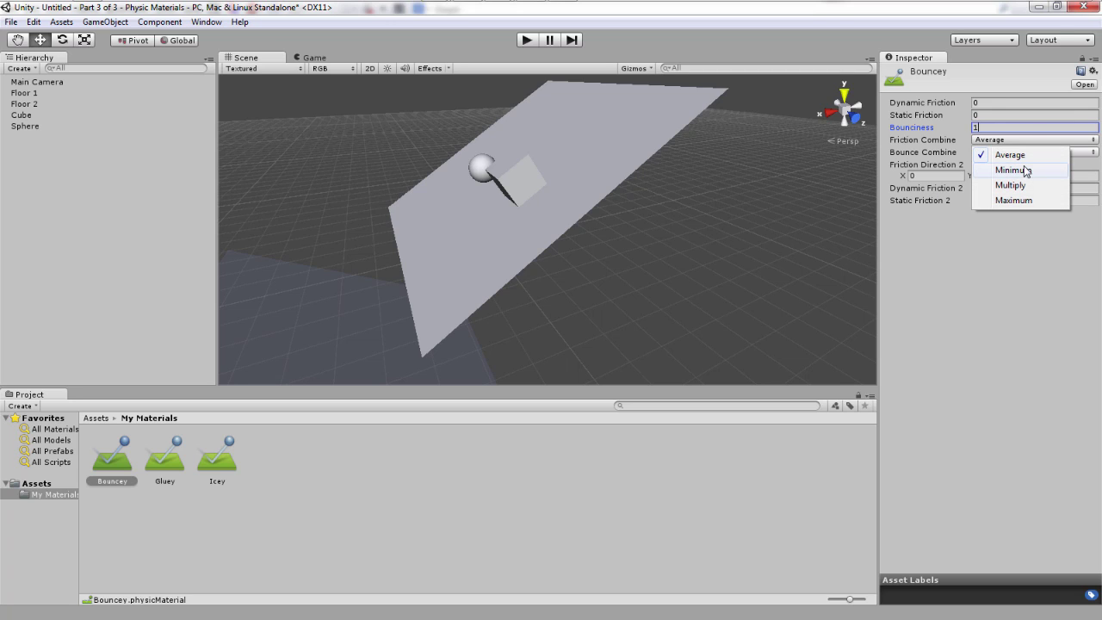
click(1026, 172)
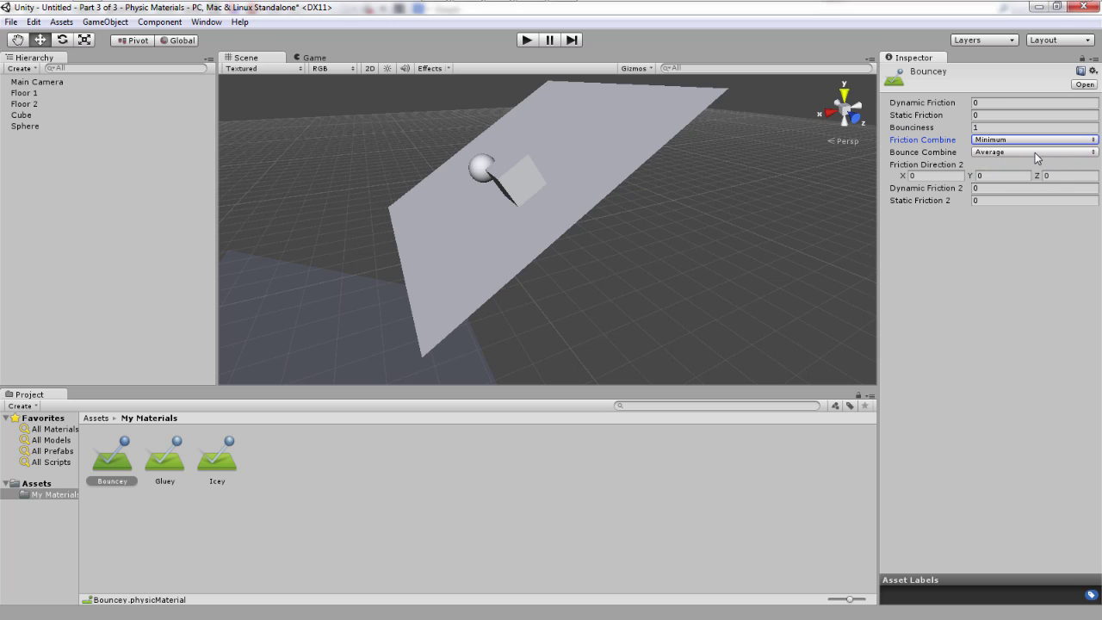
click(1034, 152)
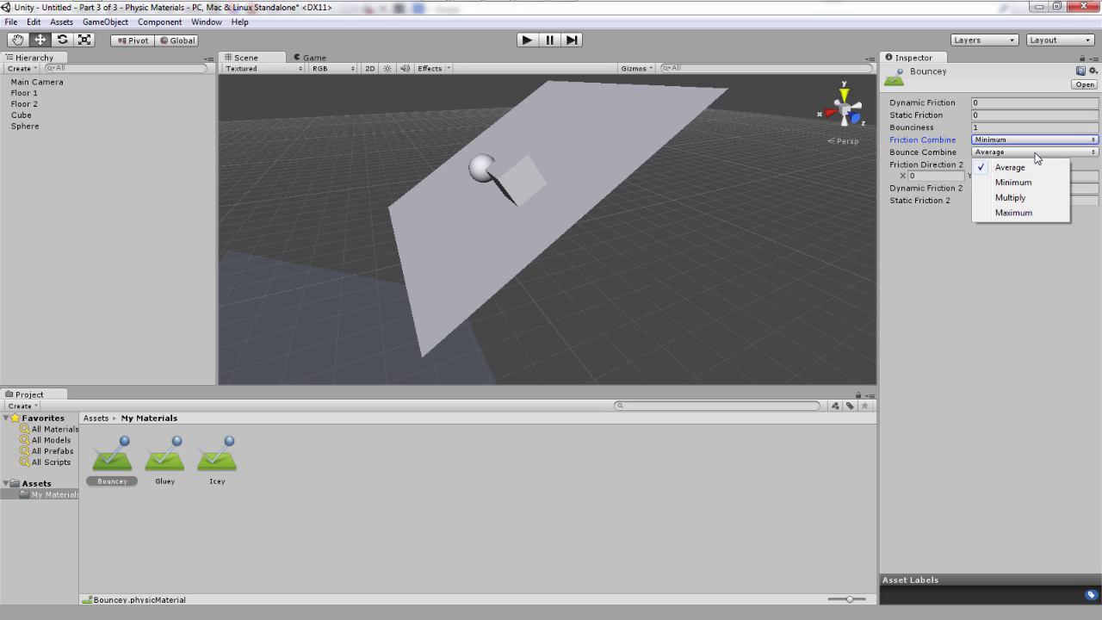
click(1030, 212)
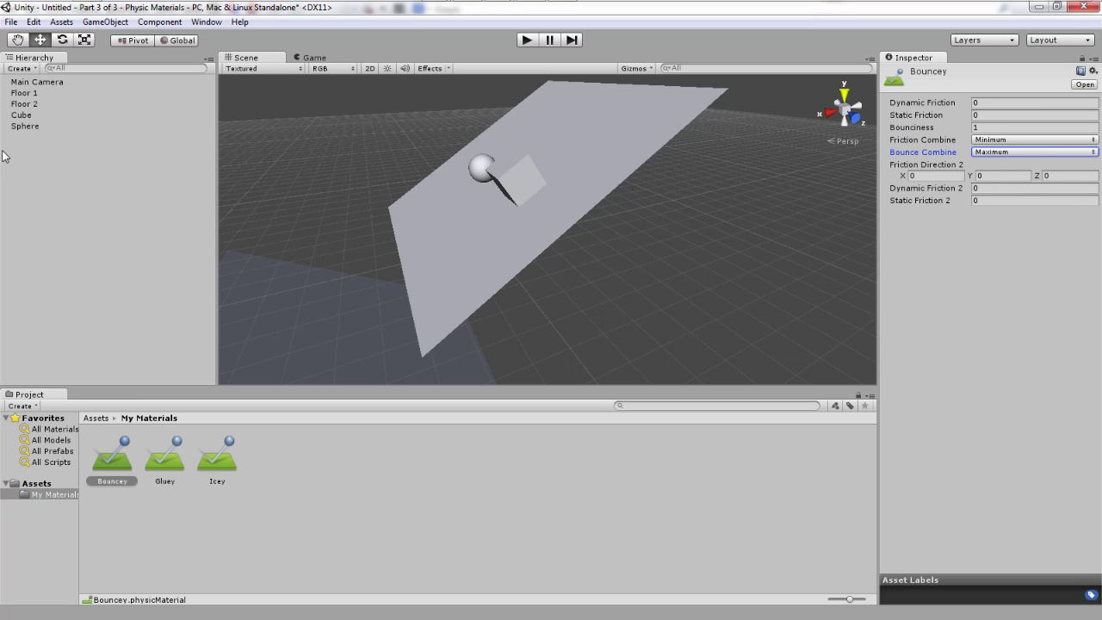
click(54, 116)
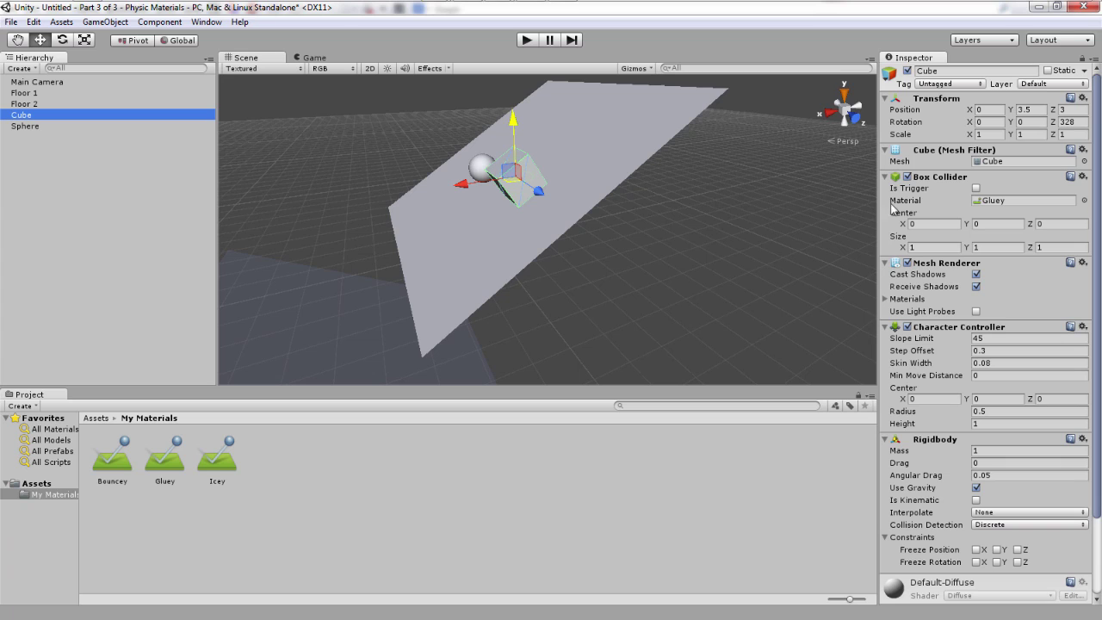
- Drag Bouncey onto the Sphere Collider's Material field and start the simulation
click(118, 472)
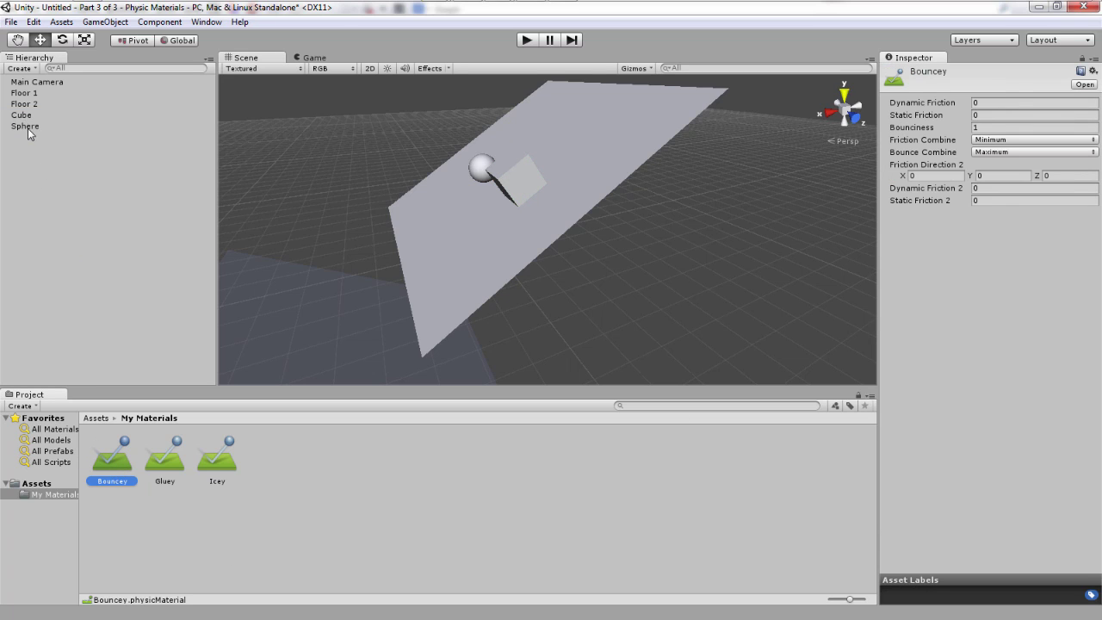
click(26, 126)
click(118, 483)
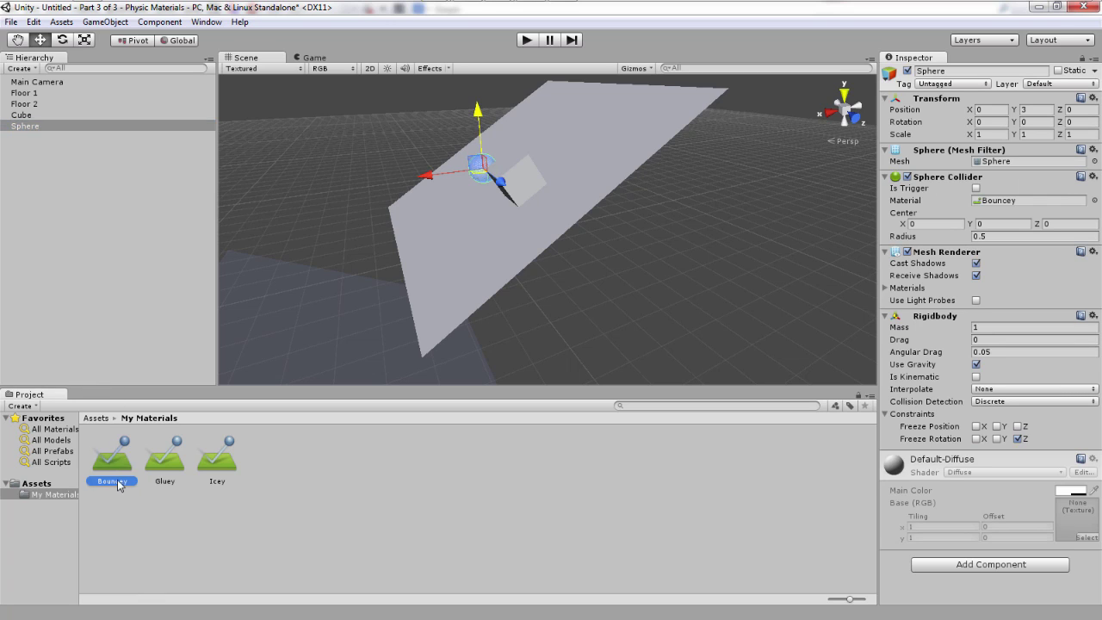
drag(118, 485, 1011, 208)
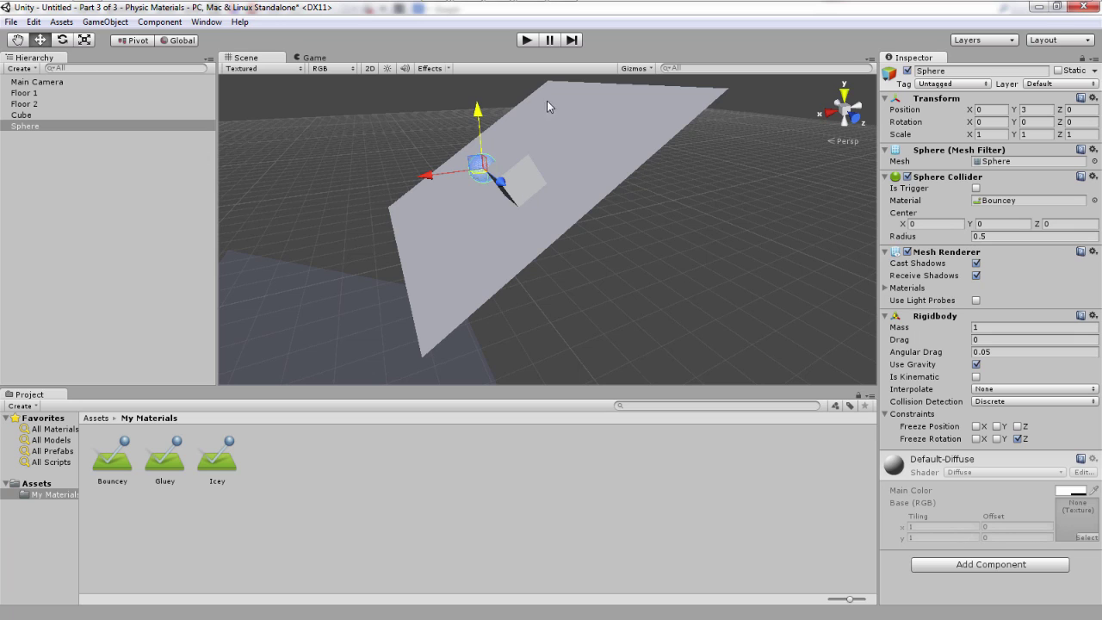
click(532, 42)
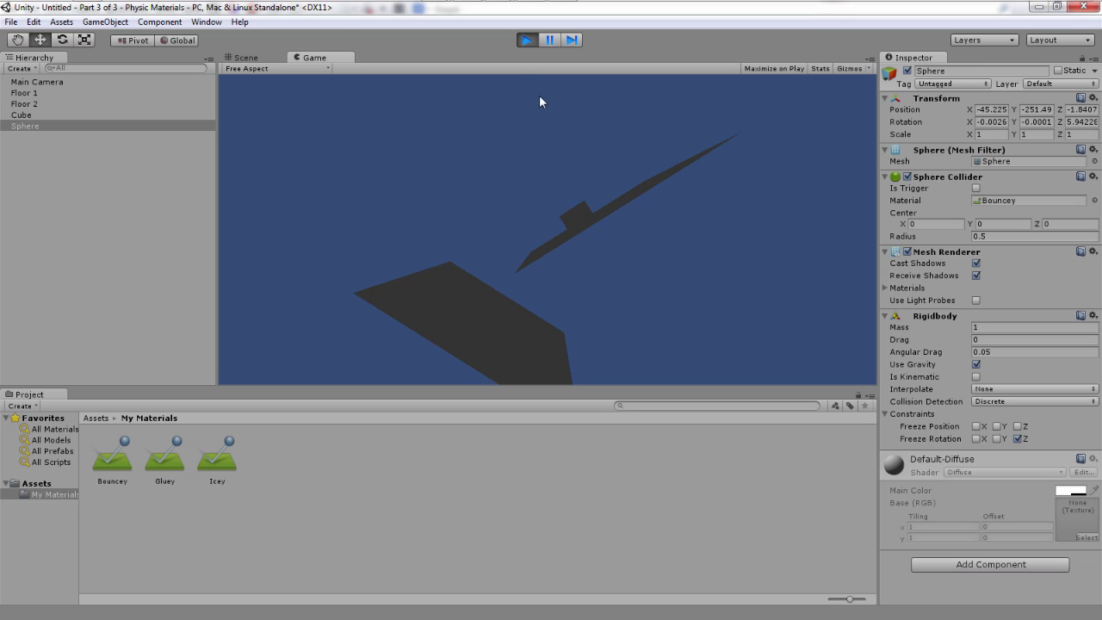
- Stop the run, assign Icey to Floor 1 and Floor 2 Mesh Colliders, then test-run
click(526, 40)
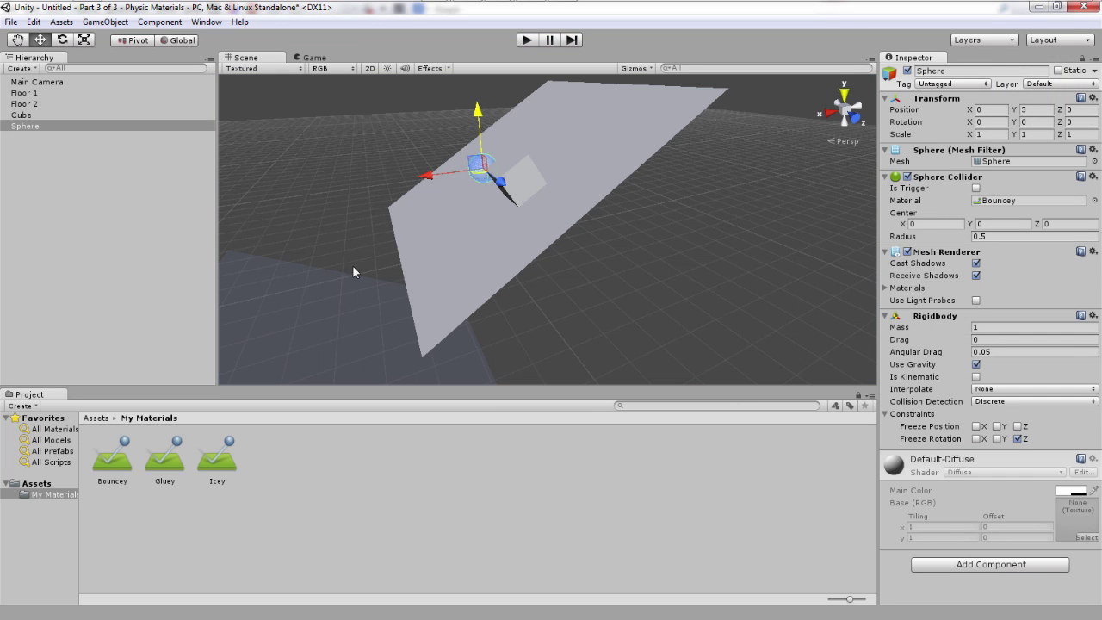
click(57, 95)
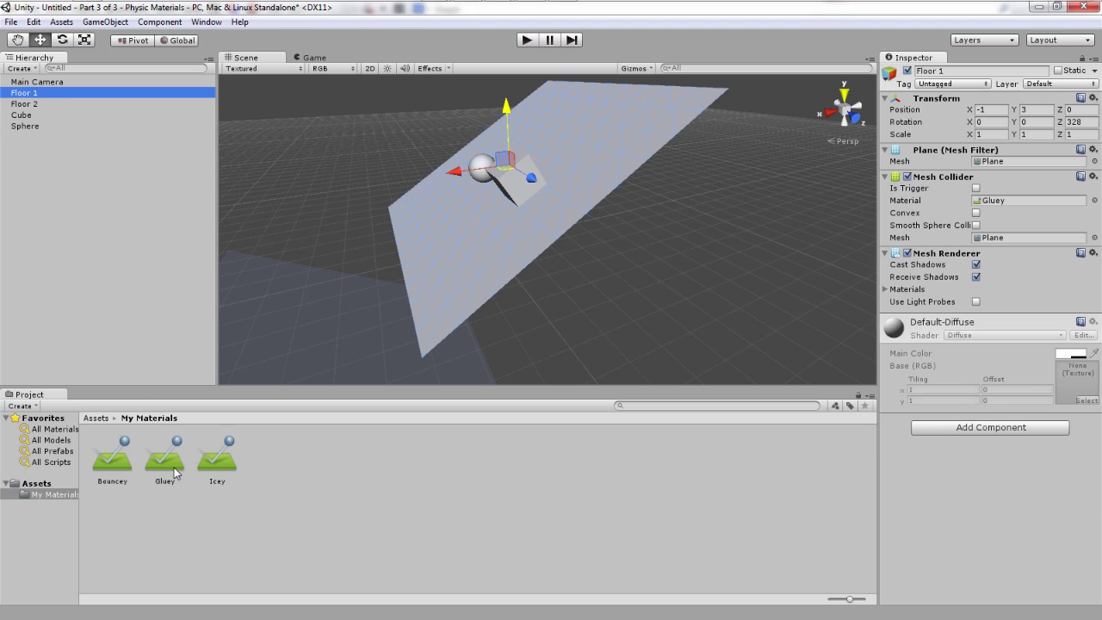
click(208, 467)
drag(209, 468, 1011, 203)
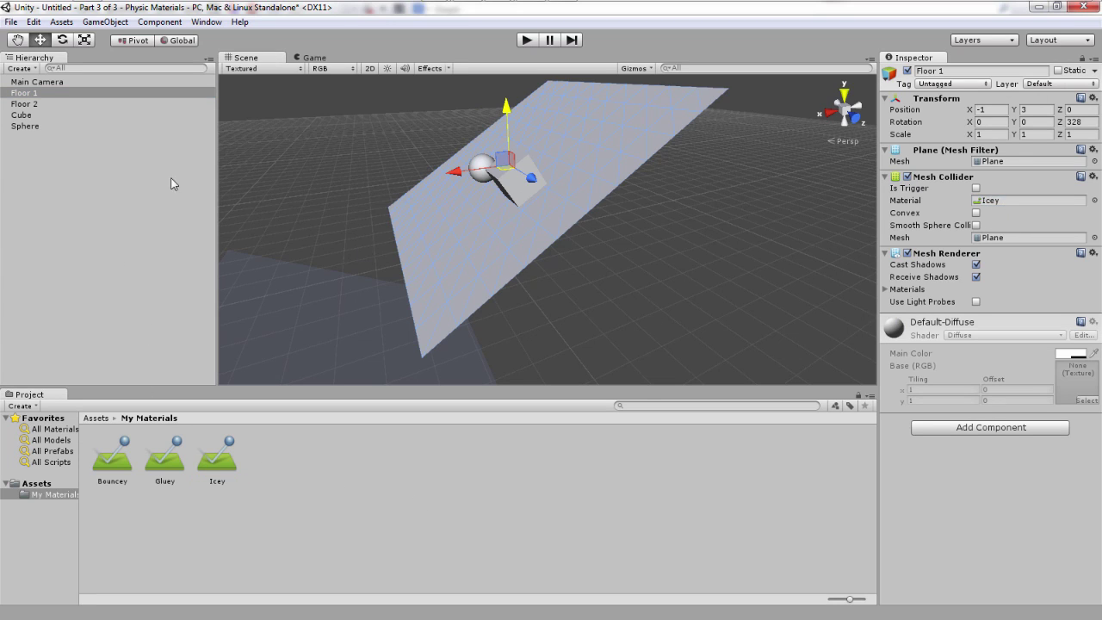
click(34, 103)
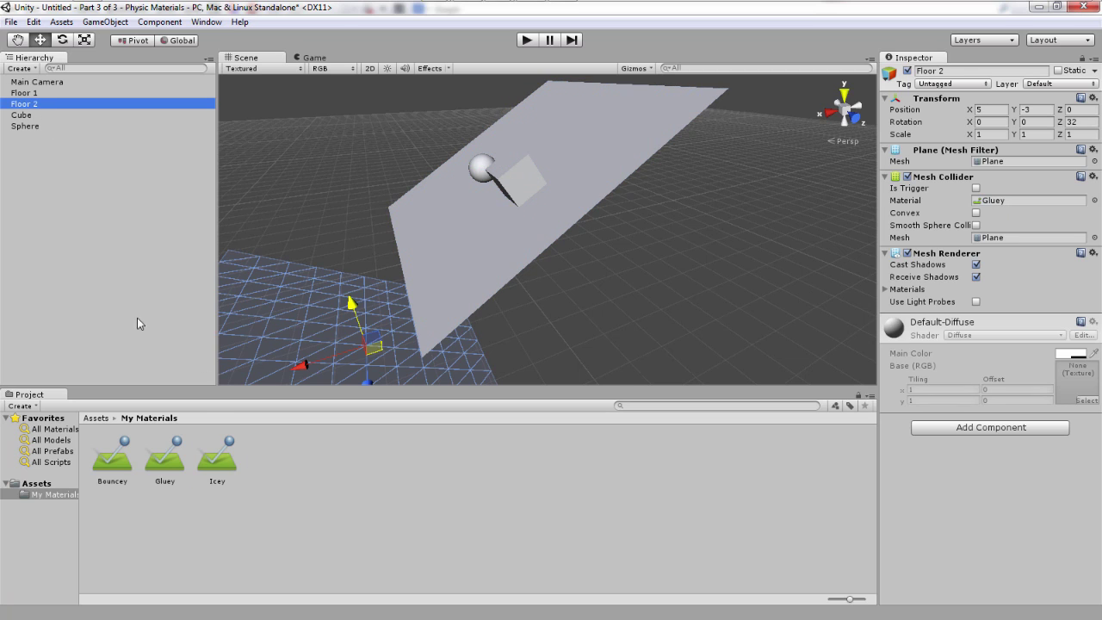
drag(217, 443, 1006, 206)
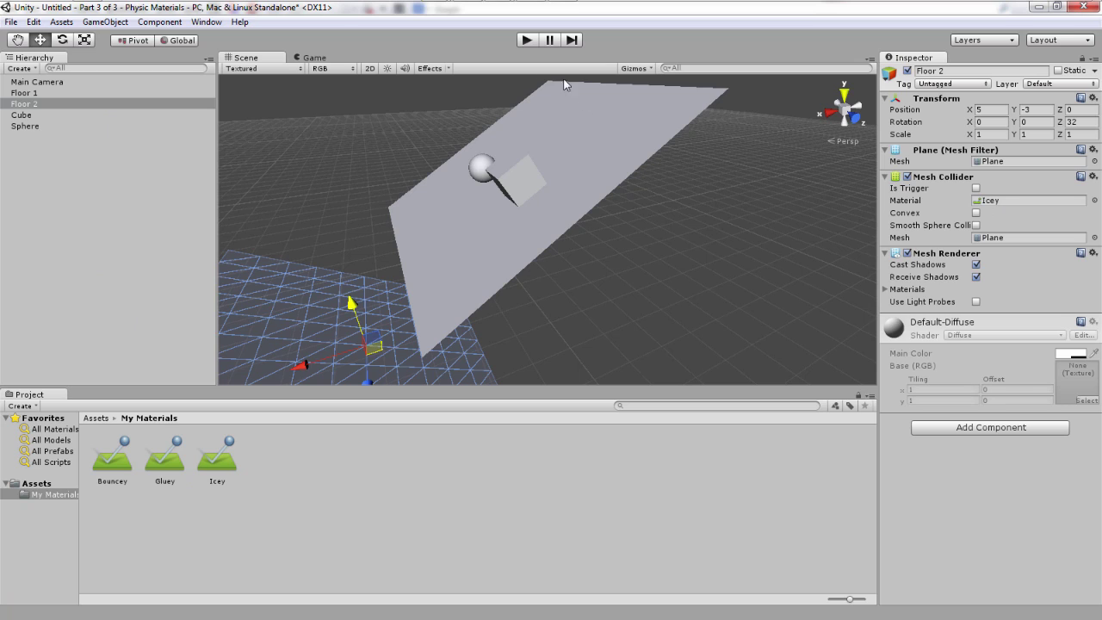
click(526, 41)
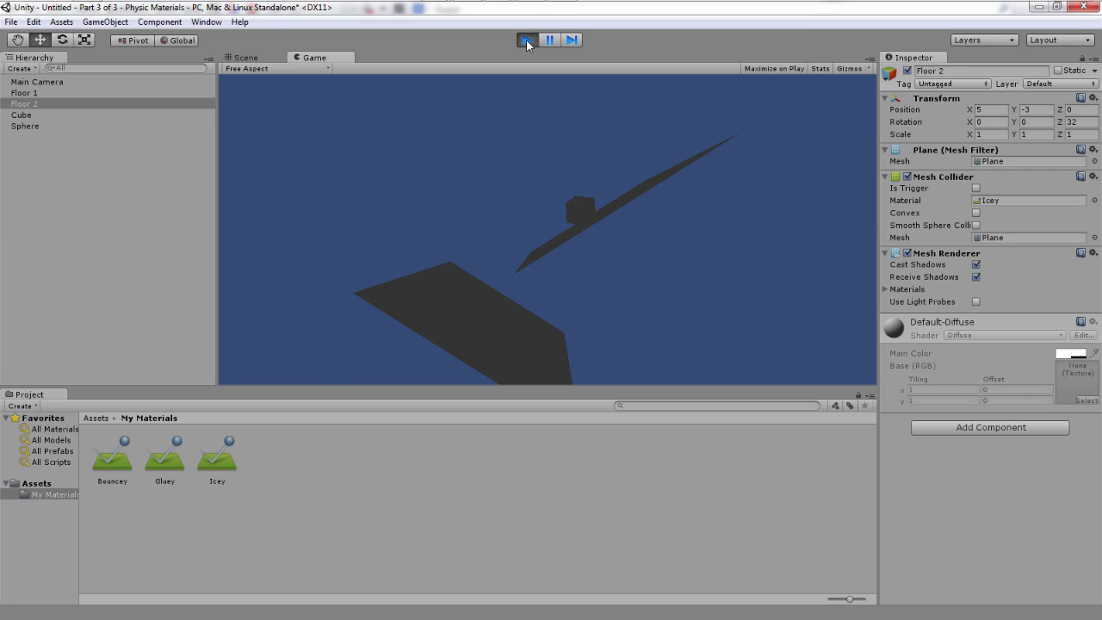
click(526, 41)
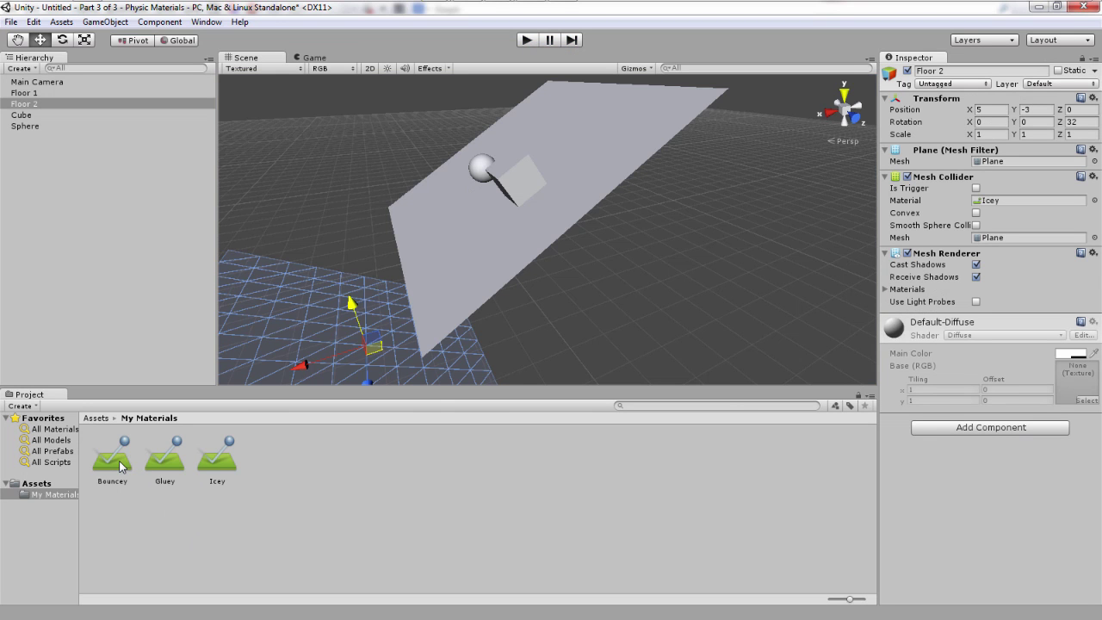
- Assign Bouncey to the Mesh Colliders of Floor 2 and Floor 1
drag(120, 466, 986, 205)
click(84, 92)
drag(217, 456, 1016, 201)
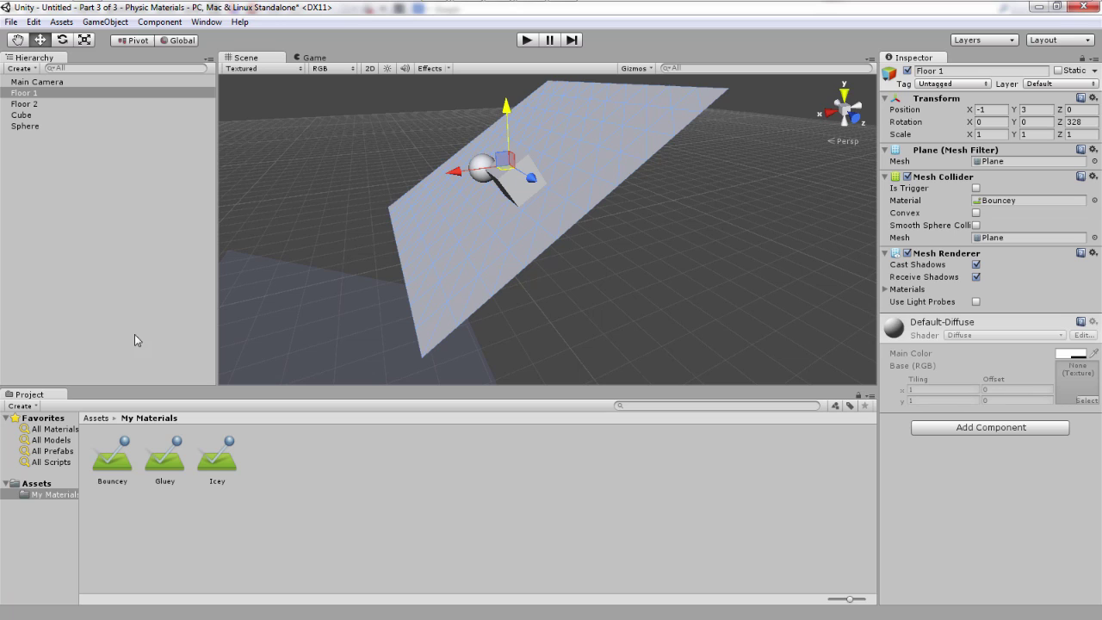
- Give the Cube's Box Collider the Bouncey material, then play and stop the scene
click(76, 126)
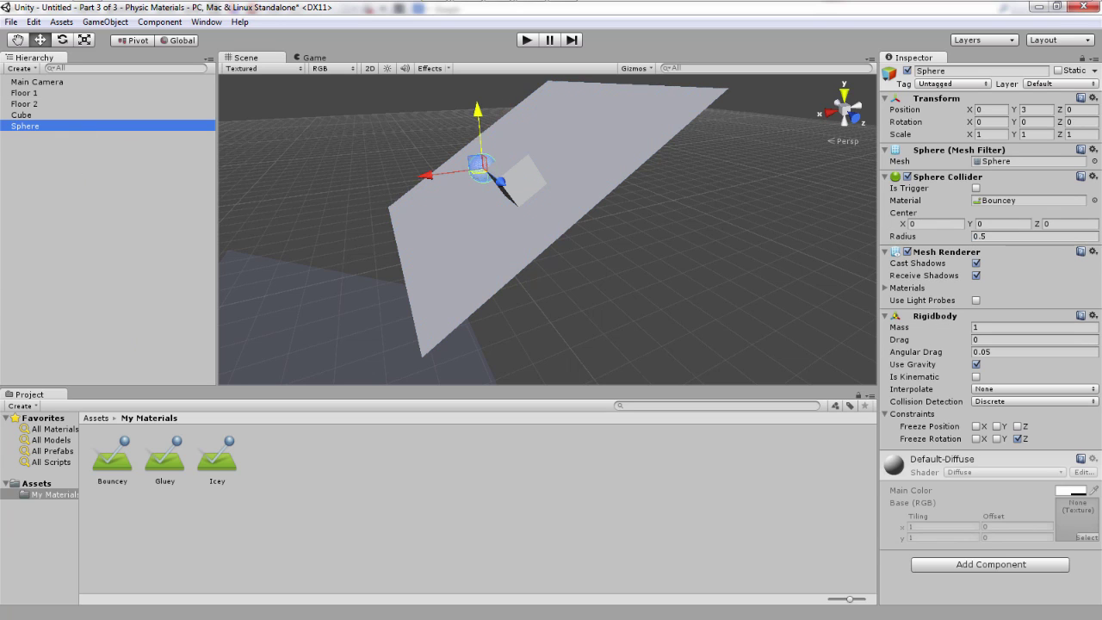
click(25, 114)
drag(121, 461, 1021, 203)
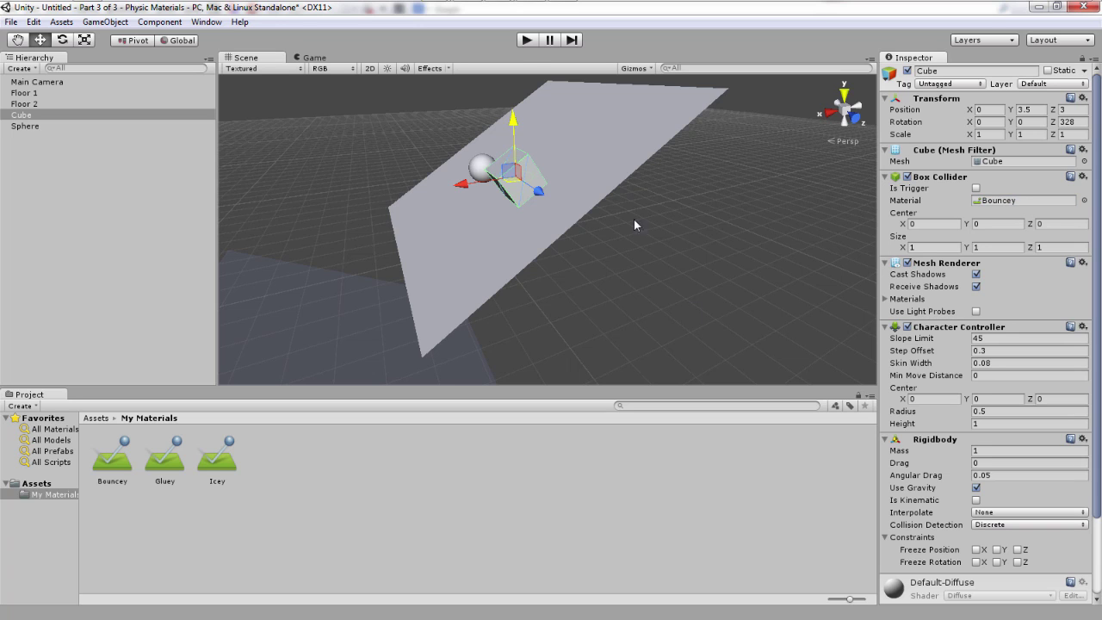
click(526, 40)
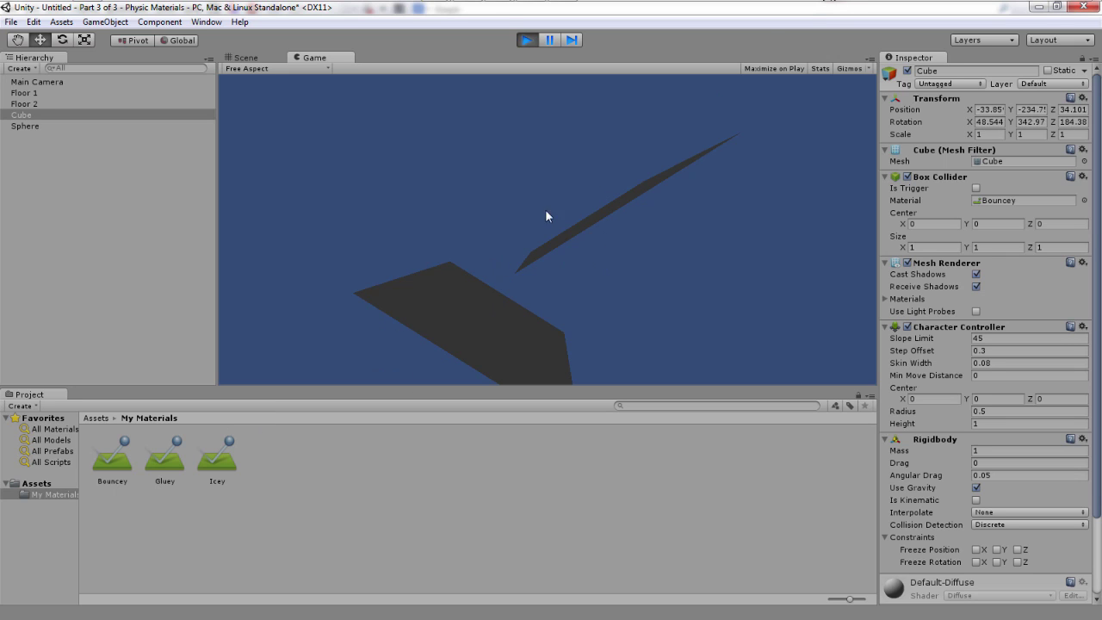
click(526, 41)
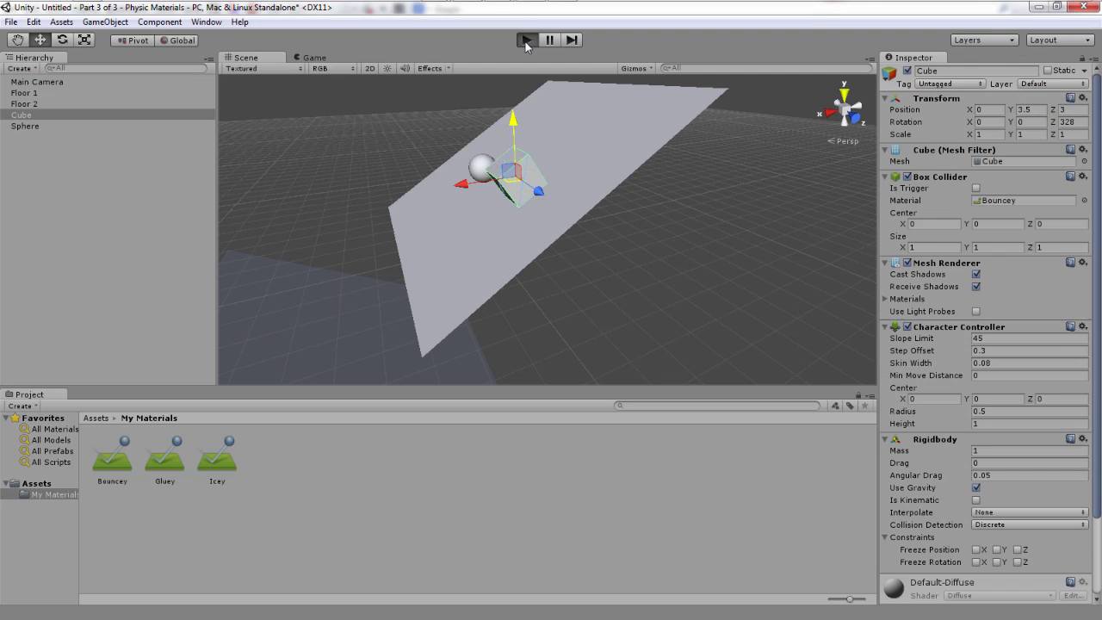
click(526, 41)
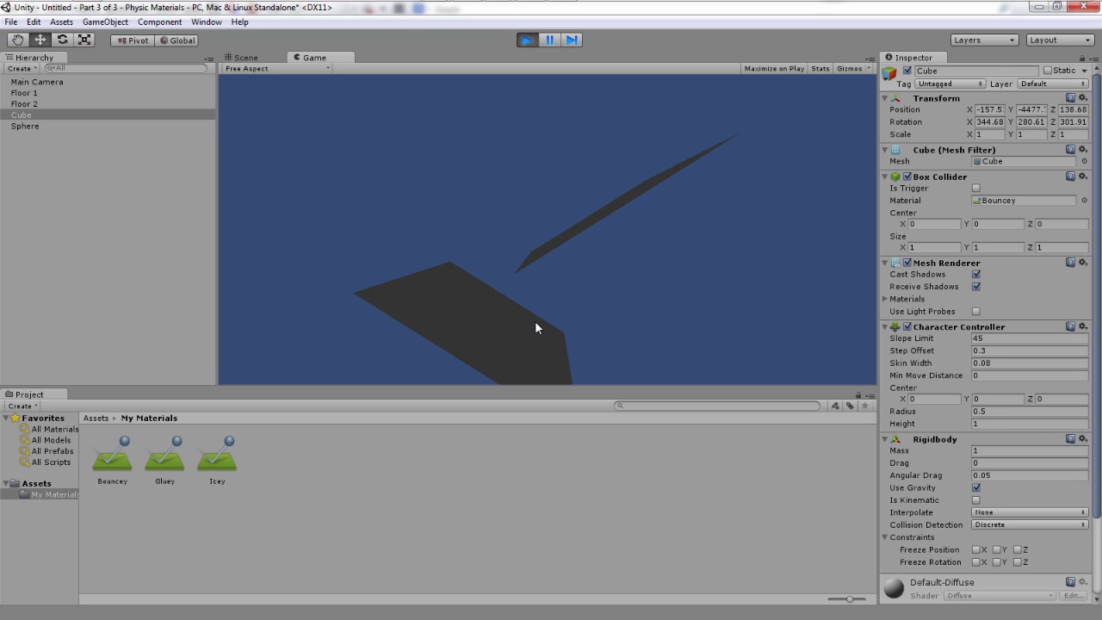
click(525, 40)
click(526, 40)
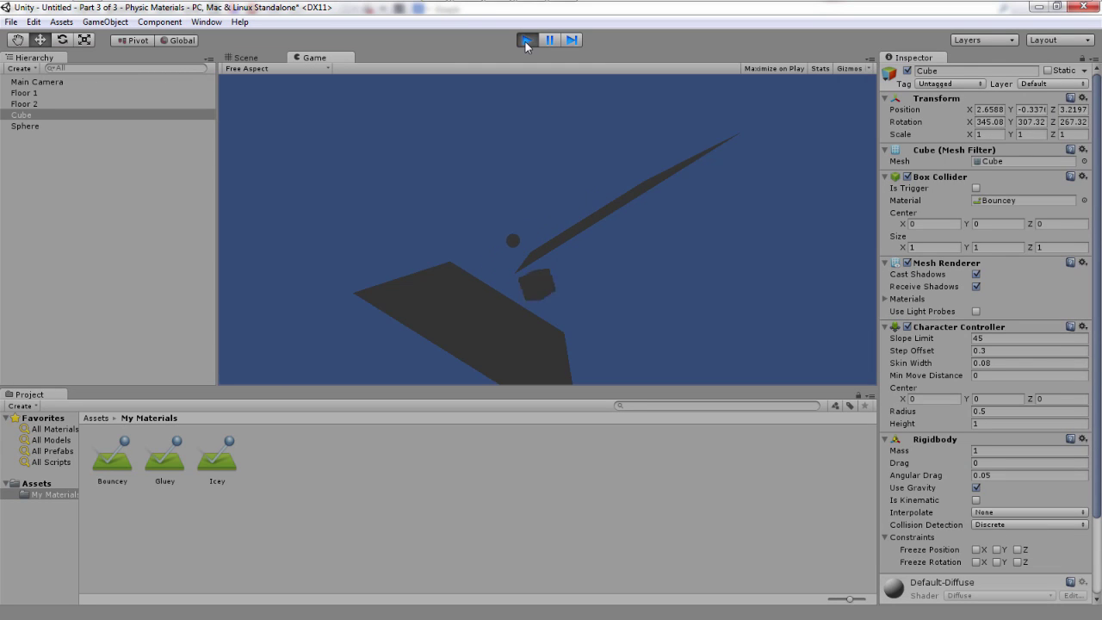
- Stop and restart Play five times to rewatch the Bouncey Cube and Sphere bounce off the floor
click(526, 40)
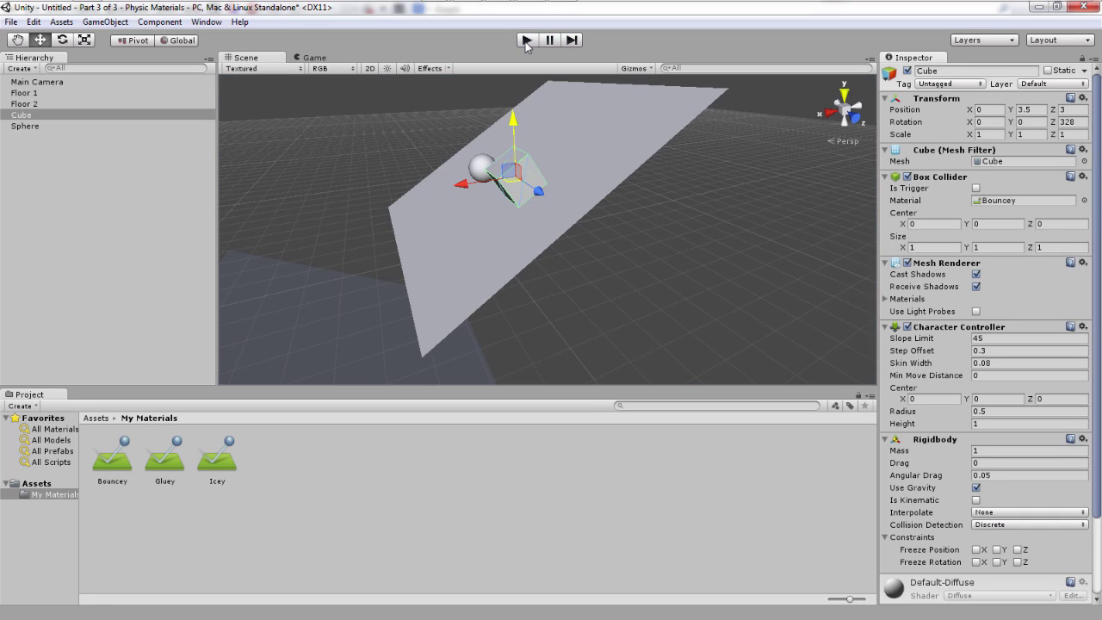
click(526, 40)
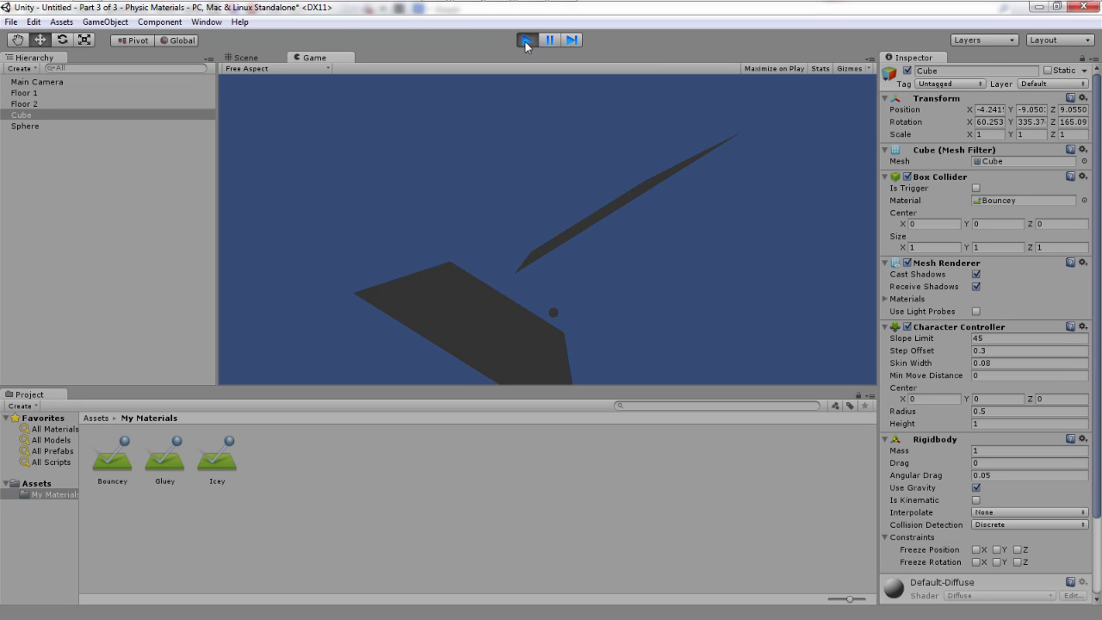
click(526, 41)
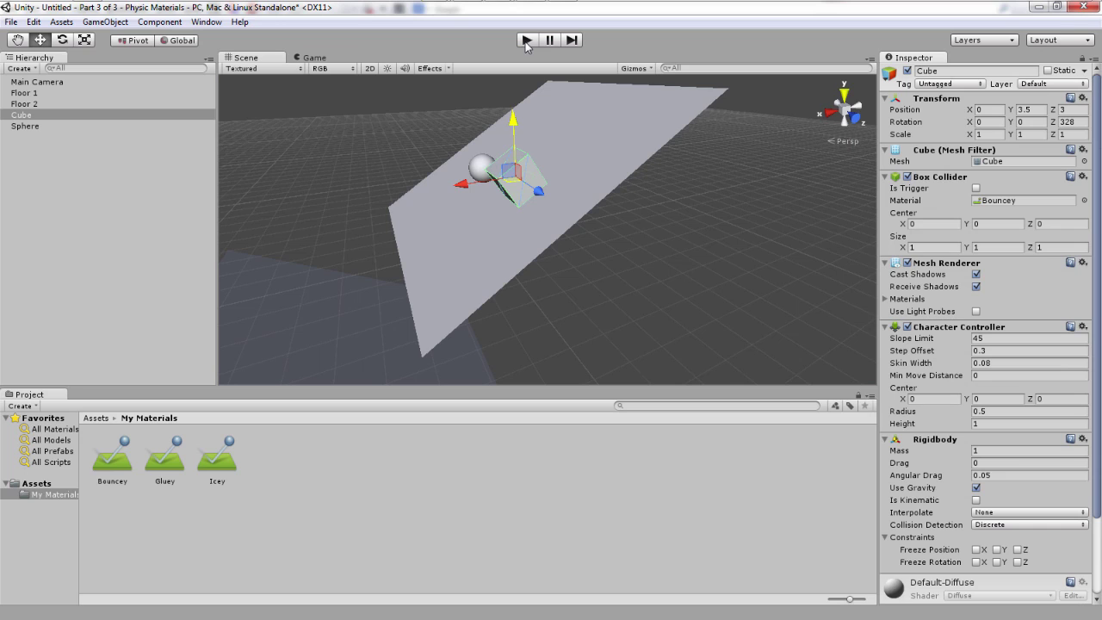
click(526, 41)
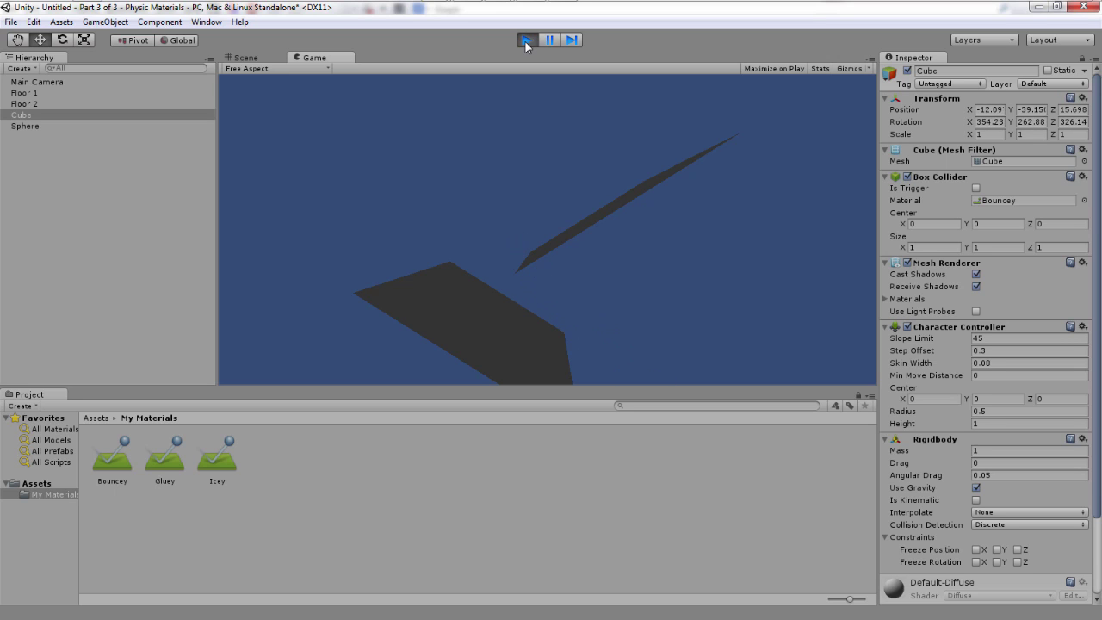
click(526, 40)
click(526, 40)
click(526, 40)
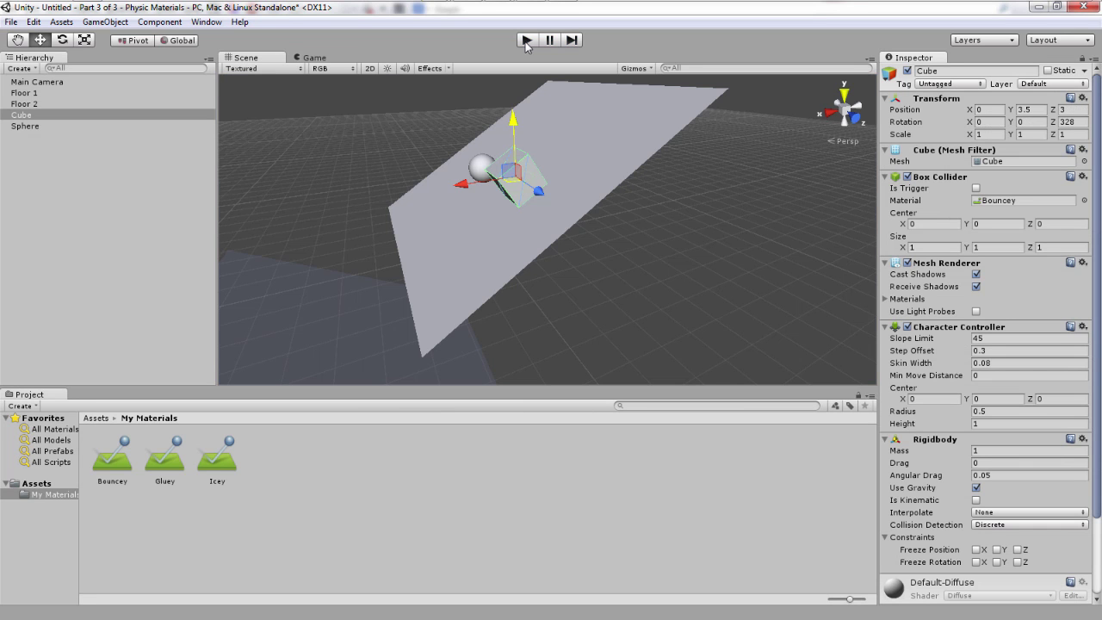
click(526, 40)
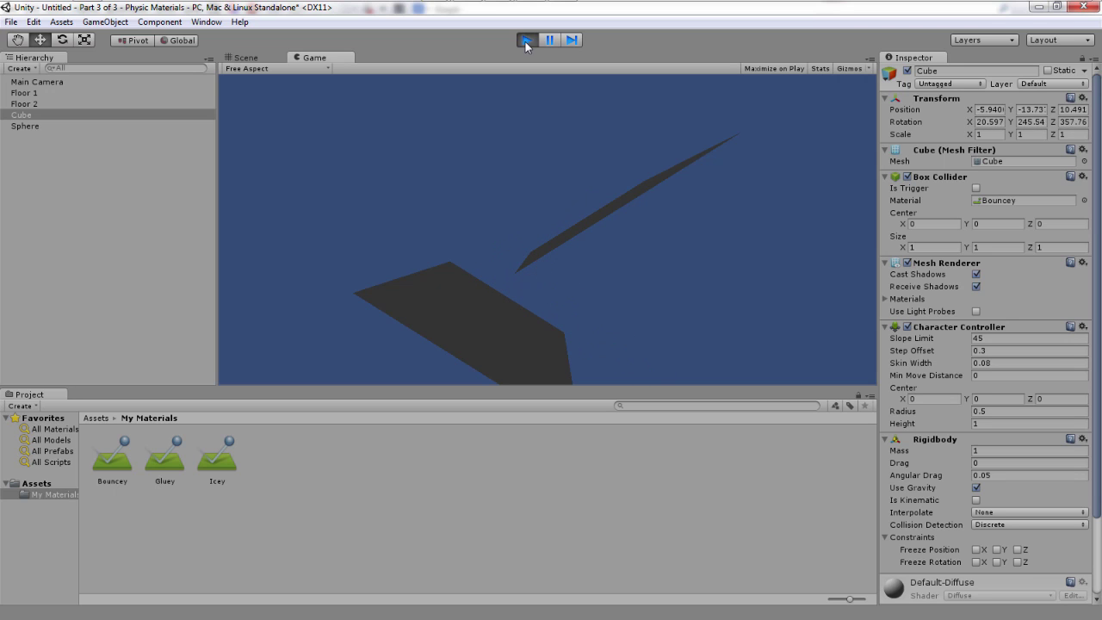
click(525, 41)
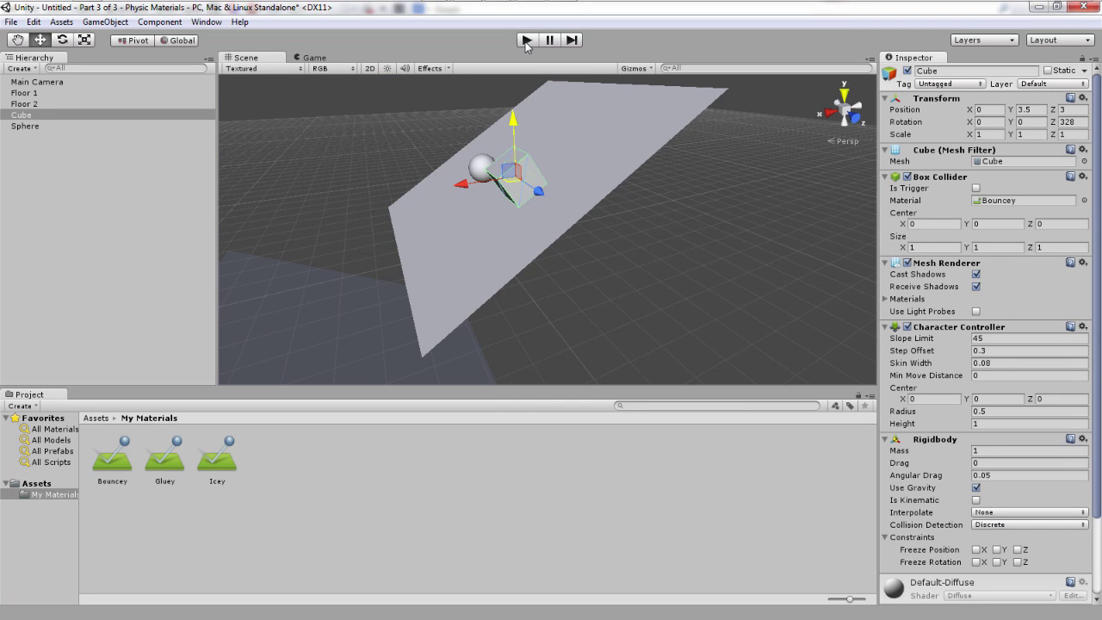
click(525, 41)
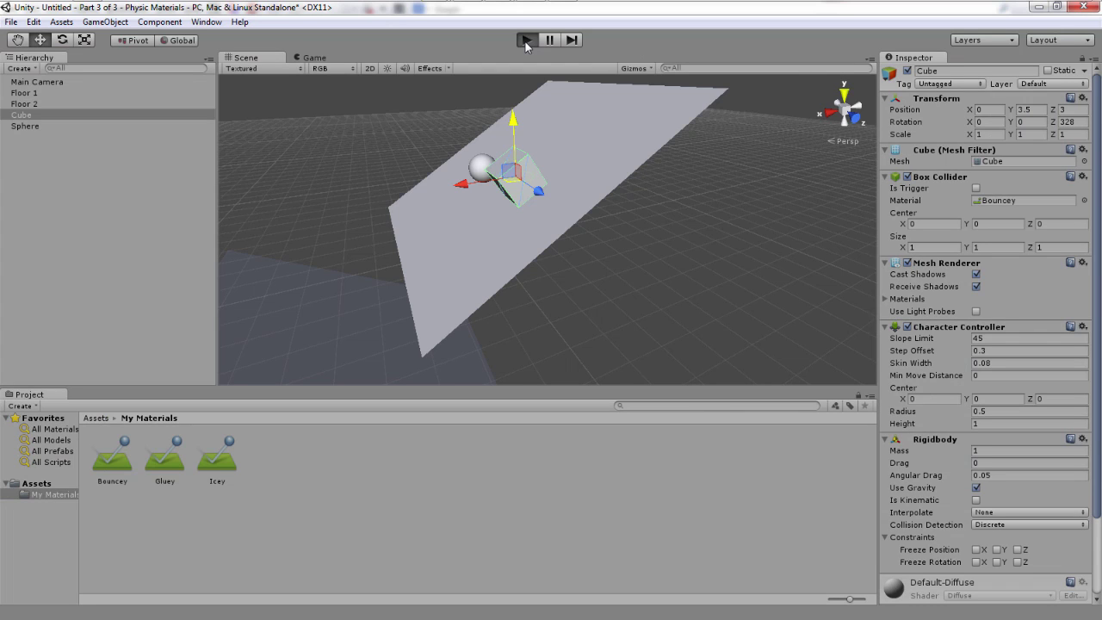